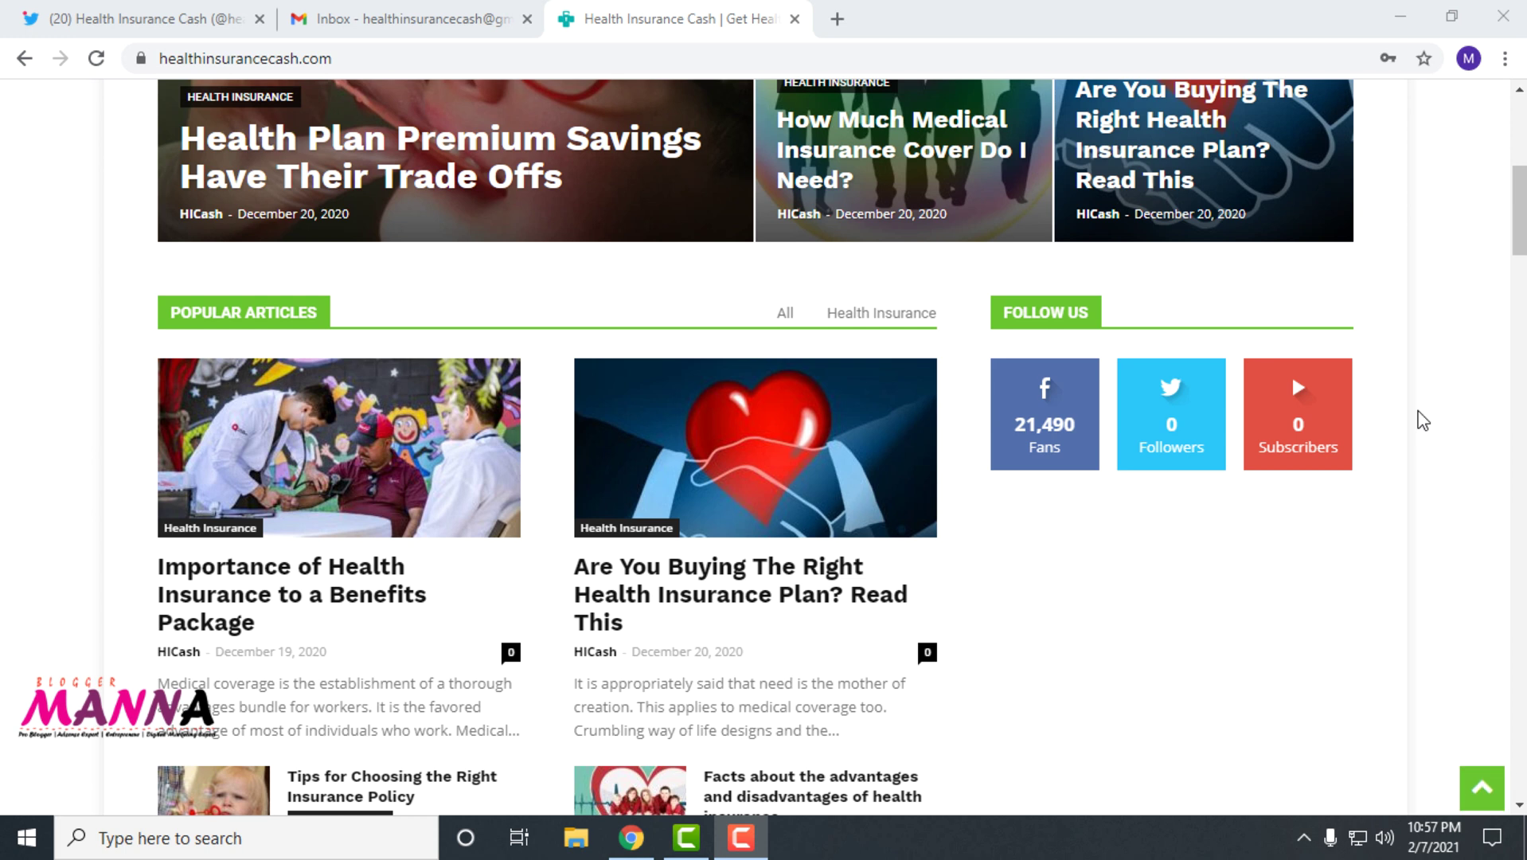
# Step: Review the articles and sections of the Health Insurance Cash homepage down to its footer
pyautogui.scroll(-10, 1422, 420)
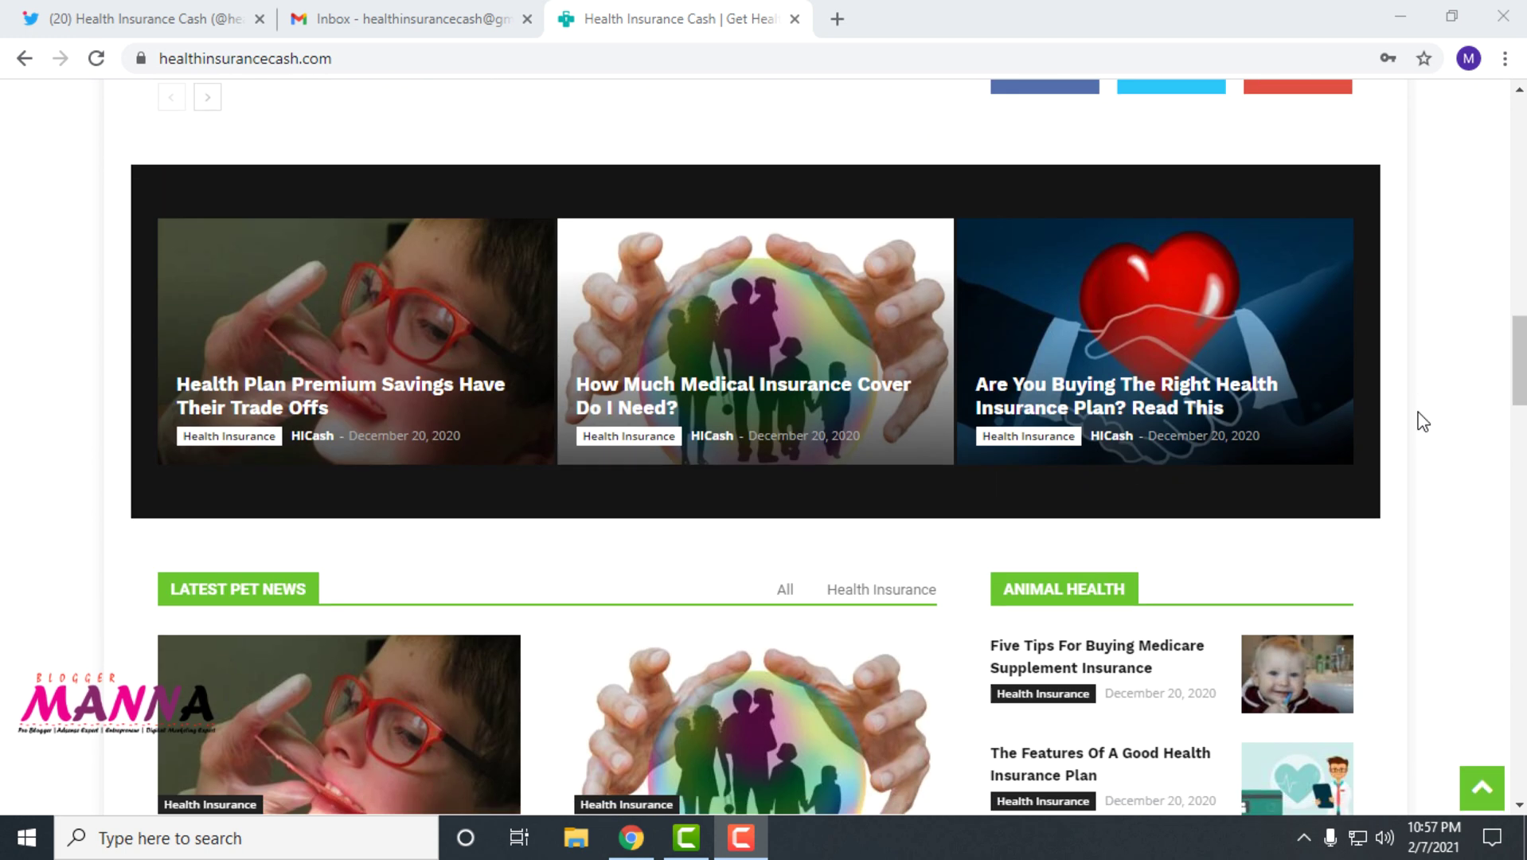
pyautogui.scroll(-12, 1422, 420)
pyautogui.scroll(-12, 1422, 420)
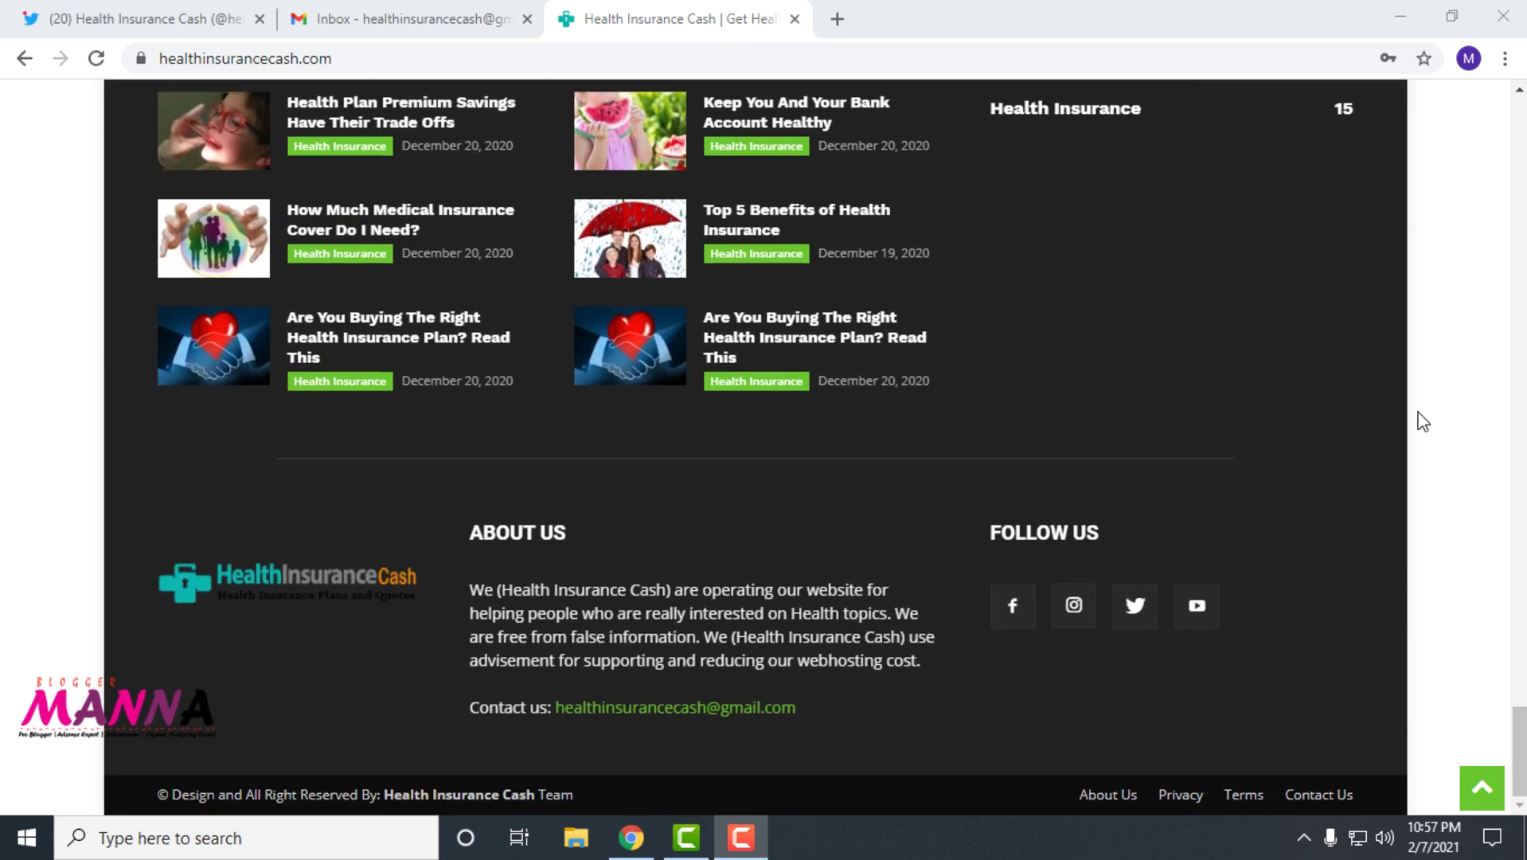
pyautogui.scroll(15, 1422, 420)
pyautogui.scroll(5, 1411, 412)
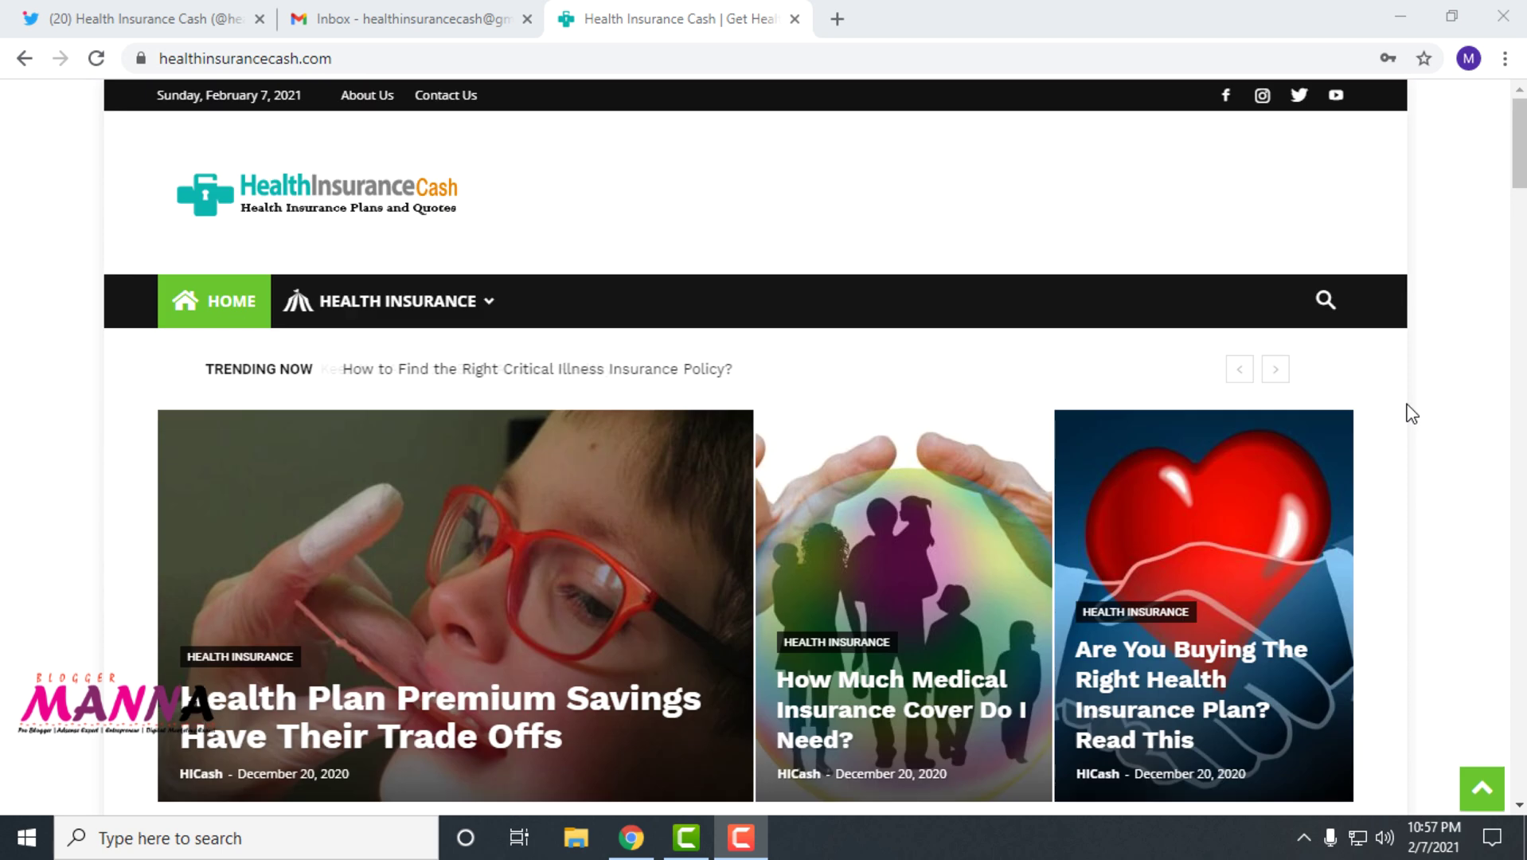
pyautogui.scroll(-10, 1409, 409)
pyautogui.scroll(-10, 1408, 398)
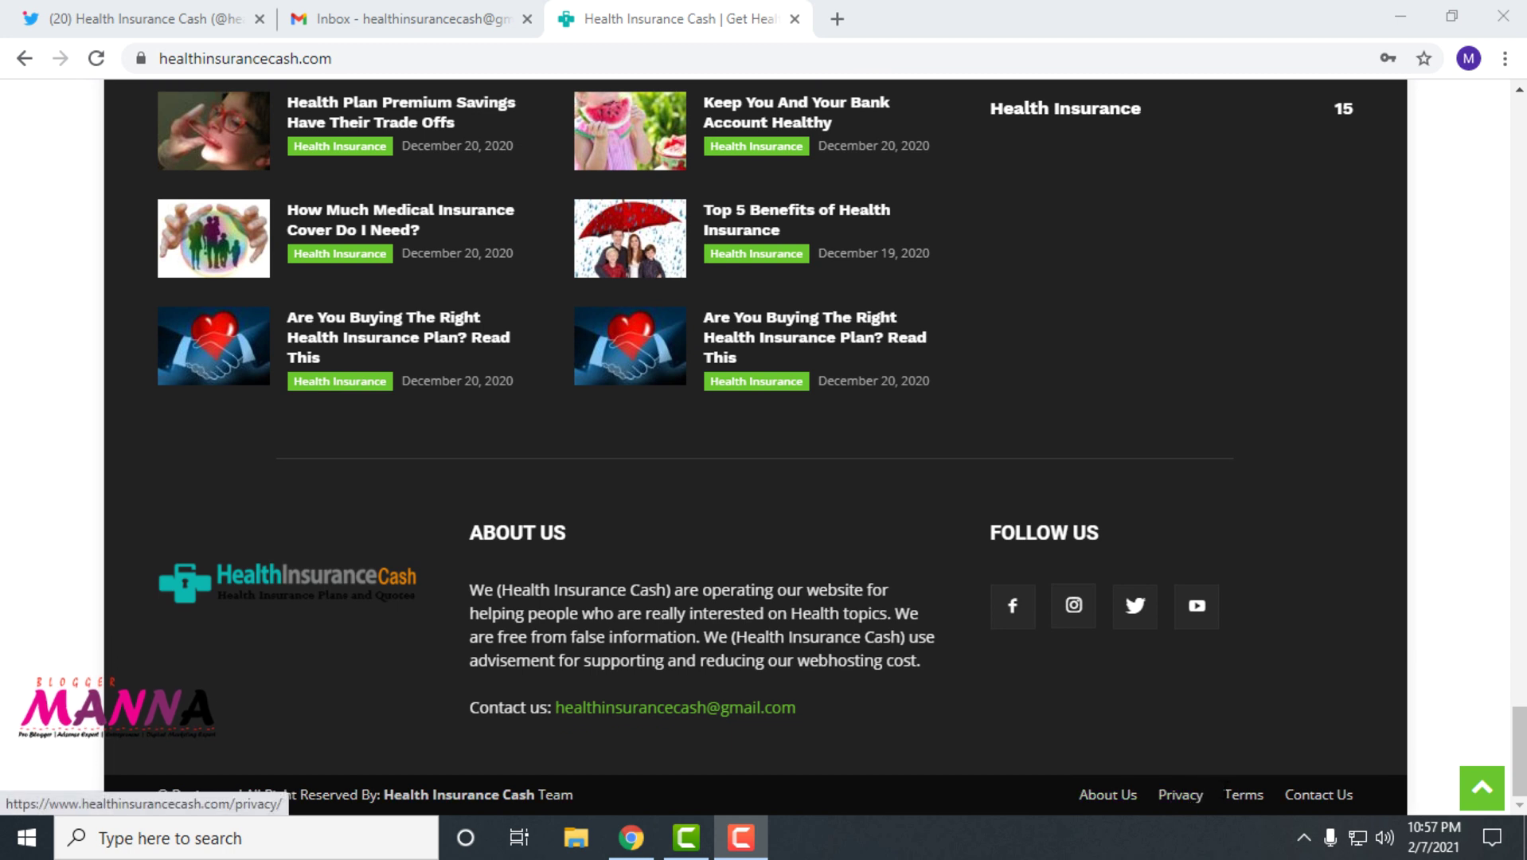
# Step: Highlight the About Us, Privacy, Terms and Contact Us links in the website's footer
pyautogui.tripleClick(1140, 792)
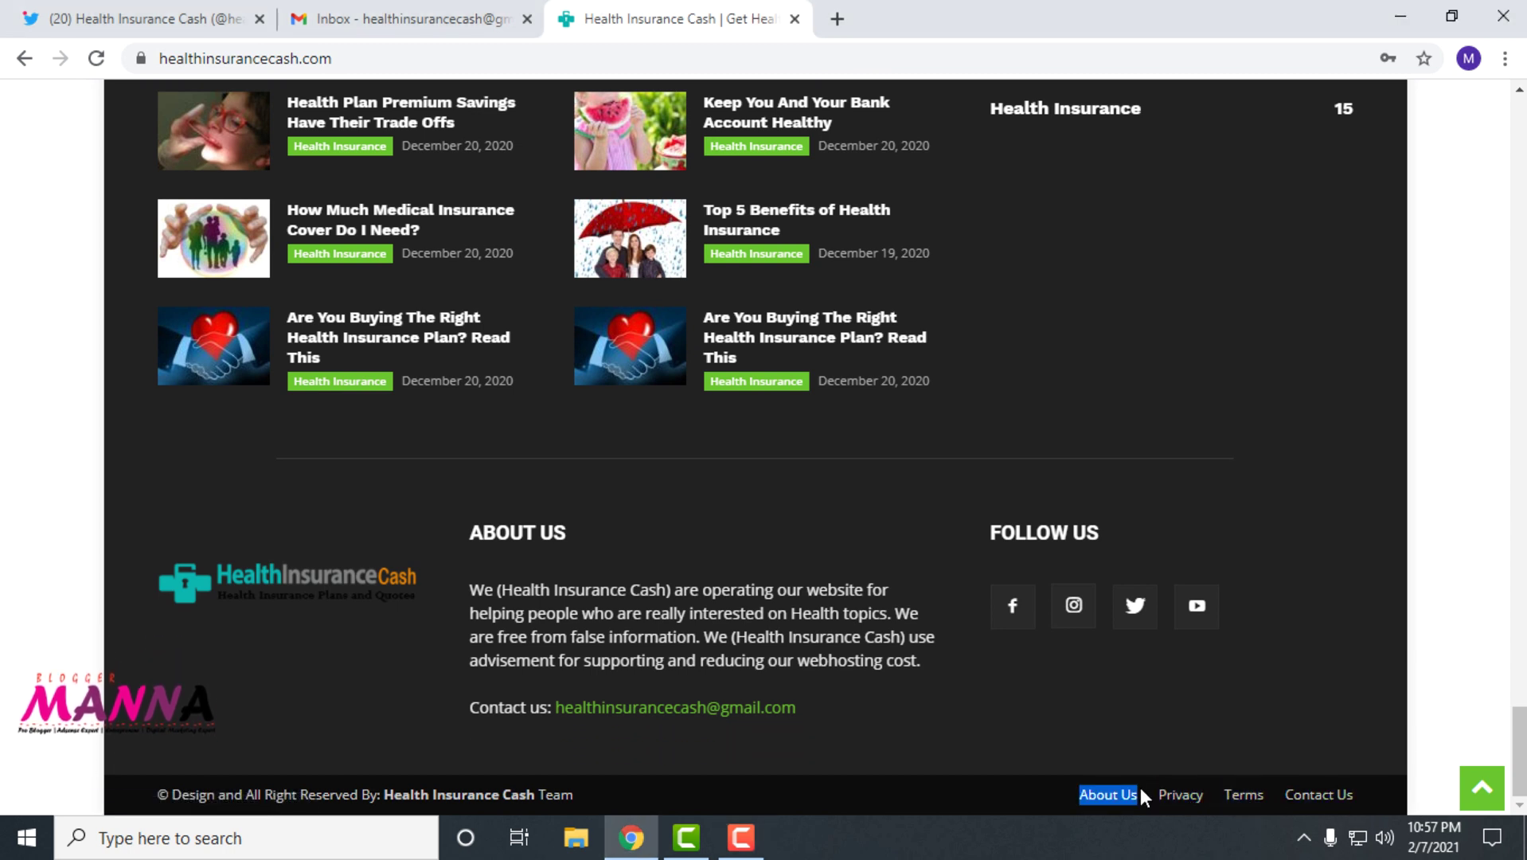
pyautogui.click(1356, 793)
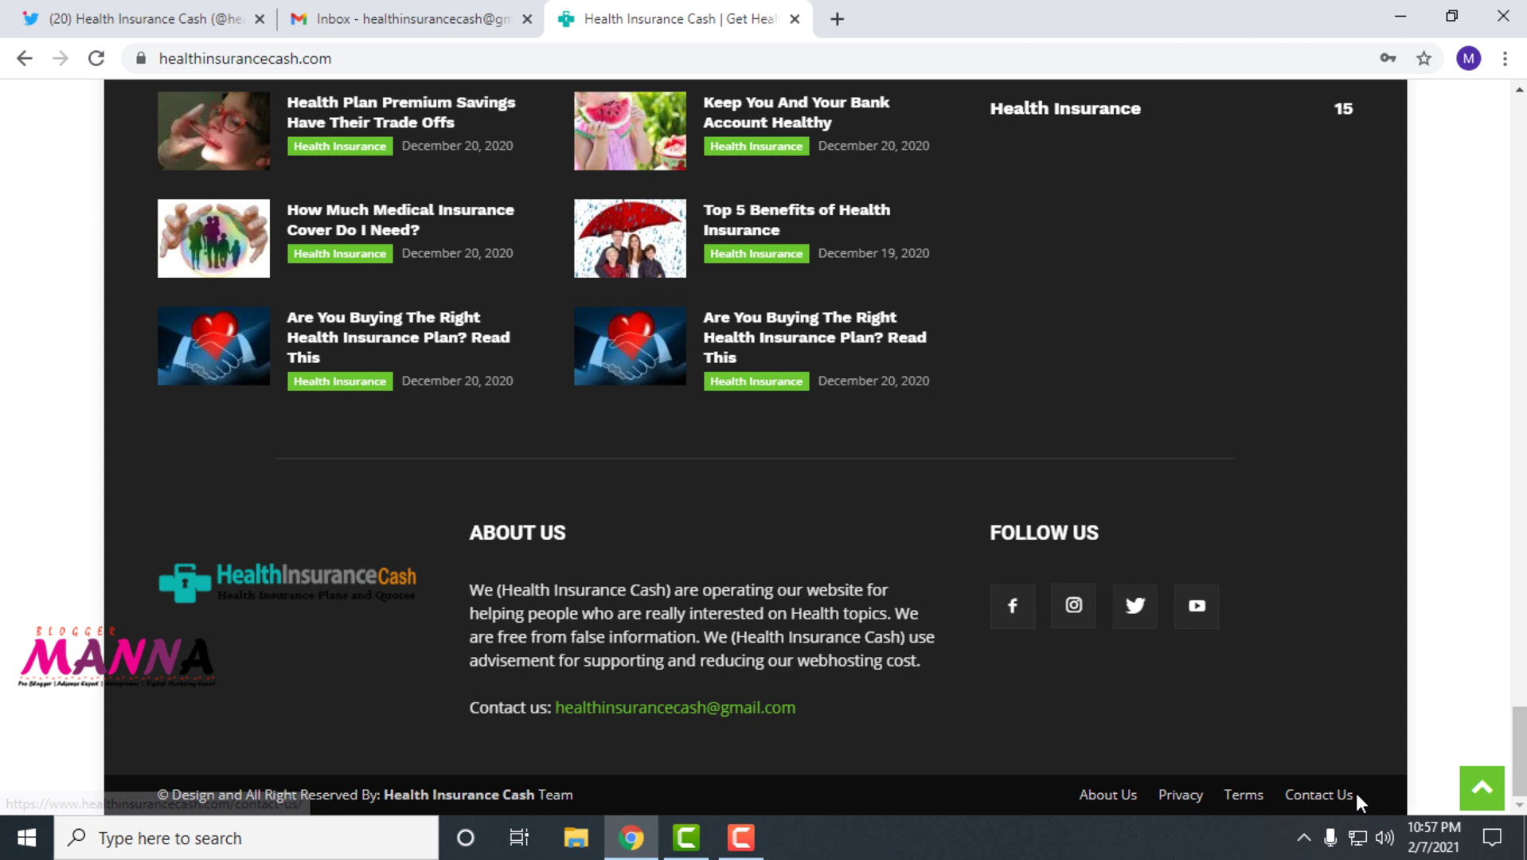
pyautogui.tripleClick(1354, 793)
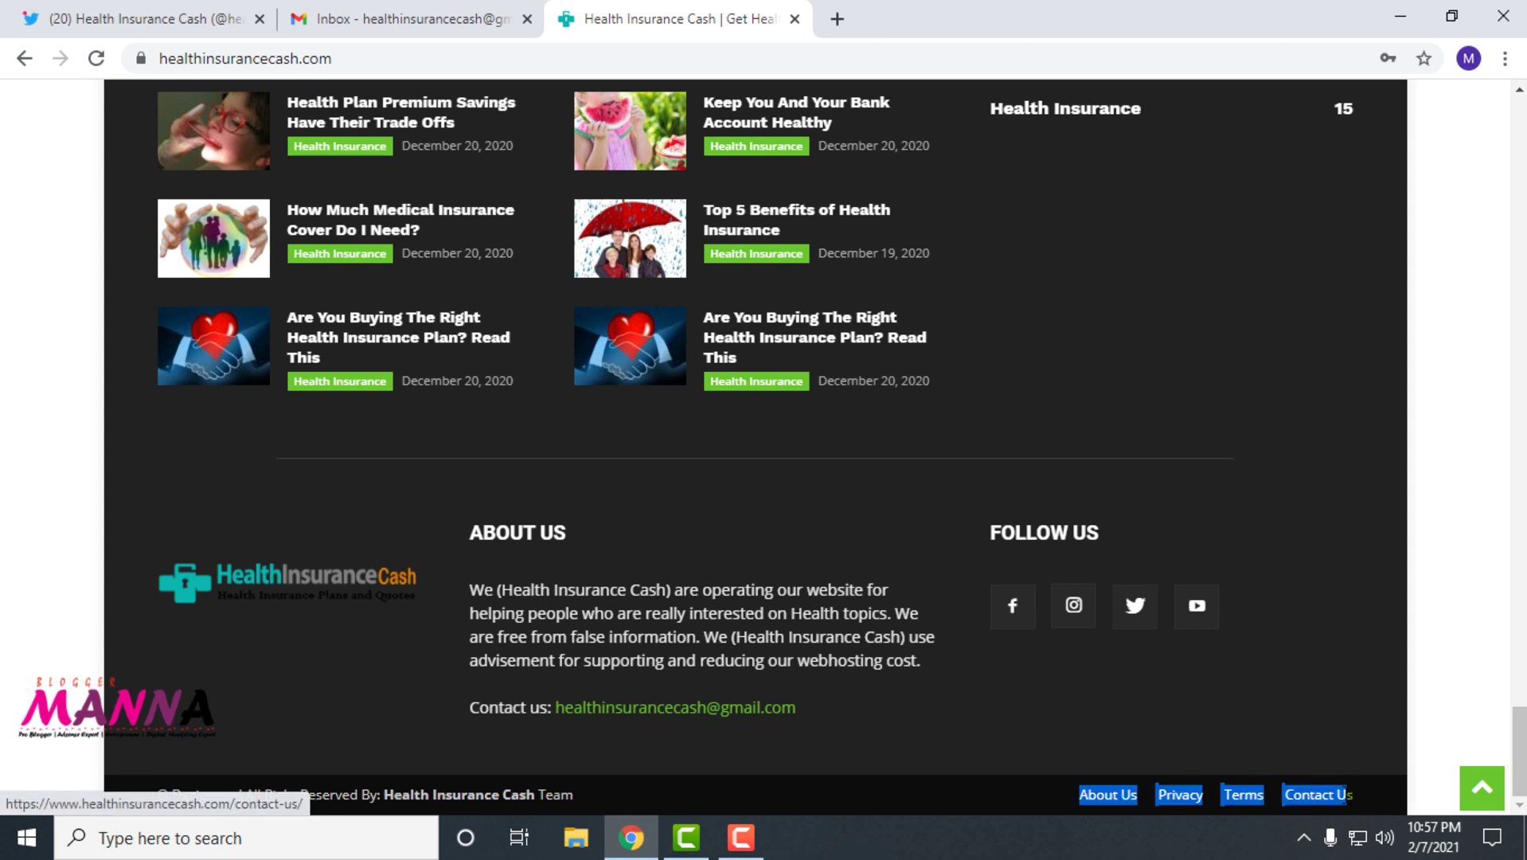
pyautogui.click(1316, 683)
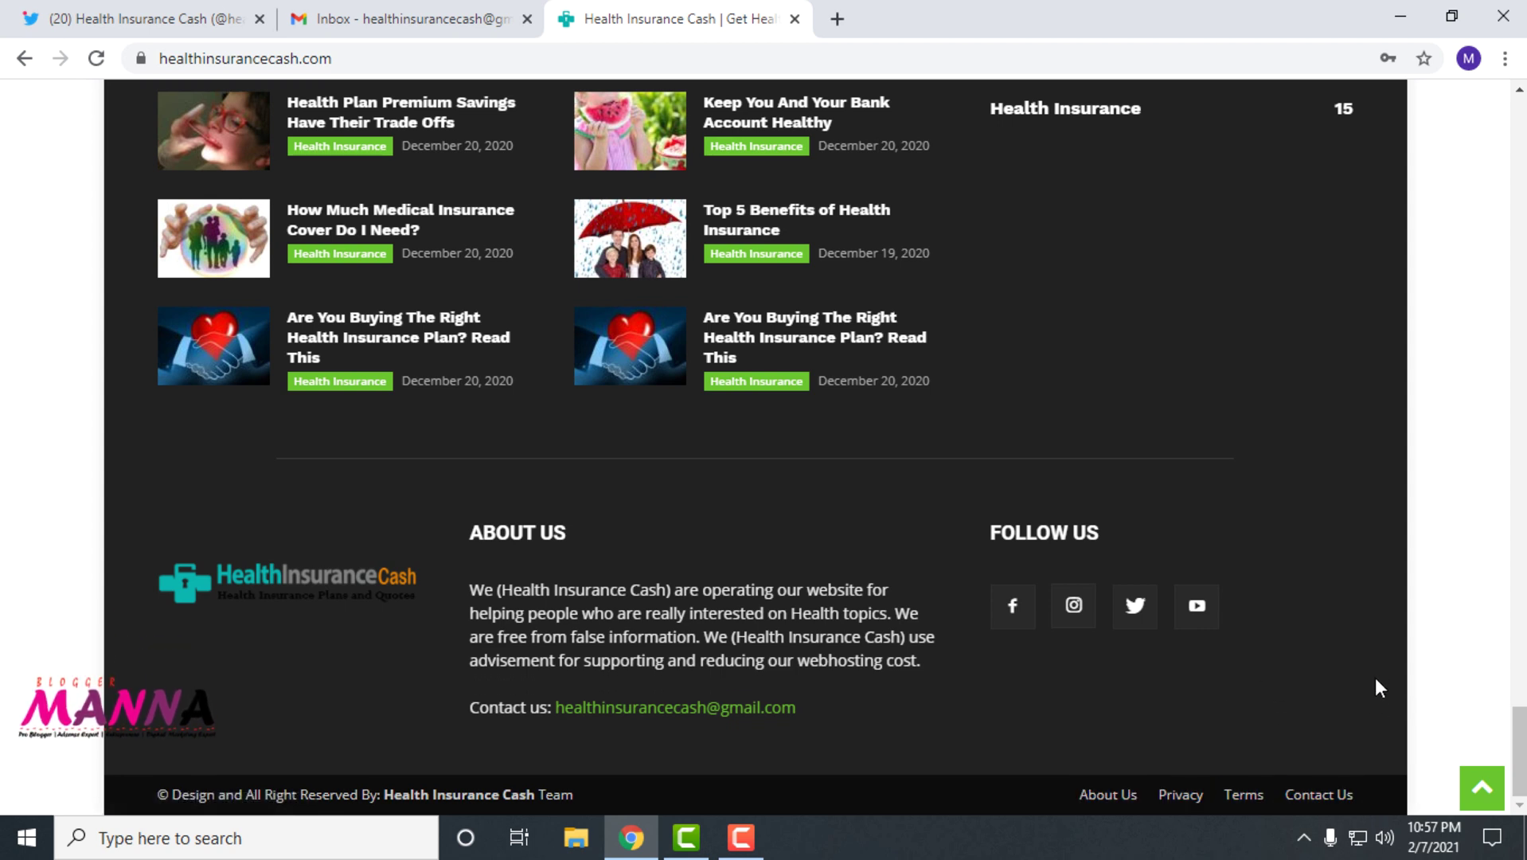
pyautogui.scroll(20, 1331, 590)
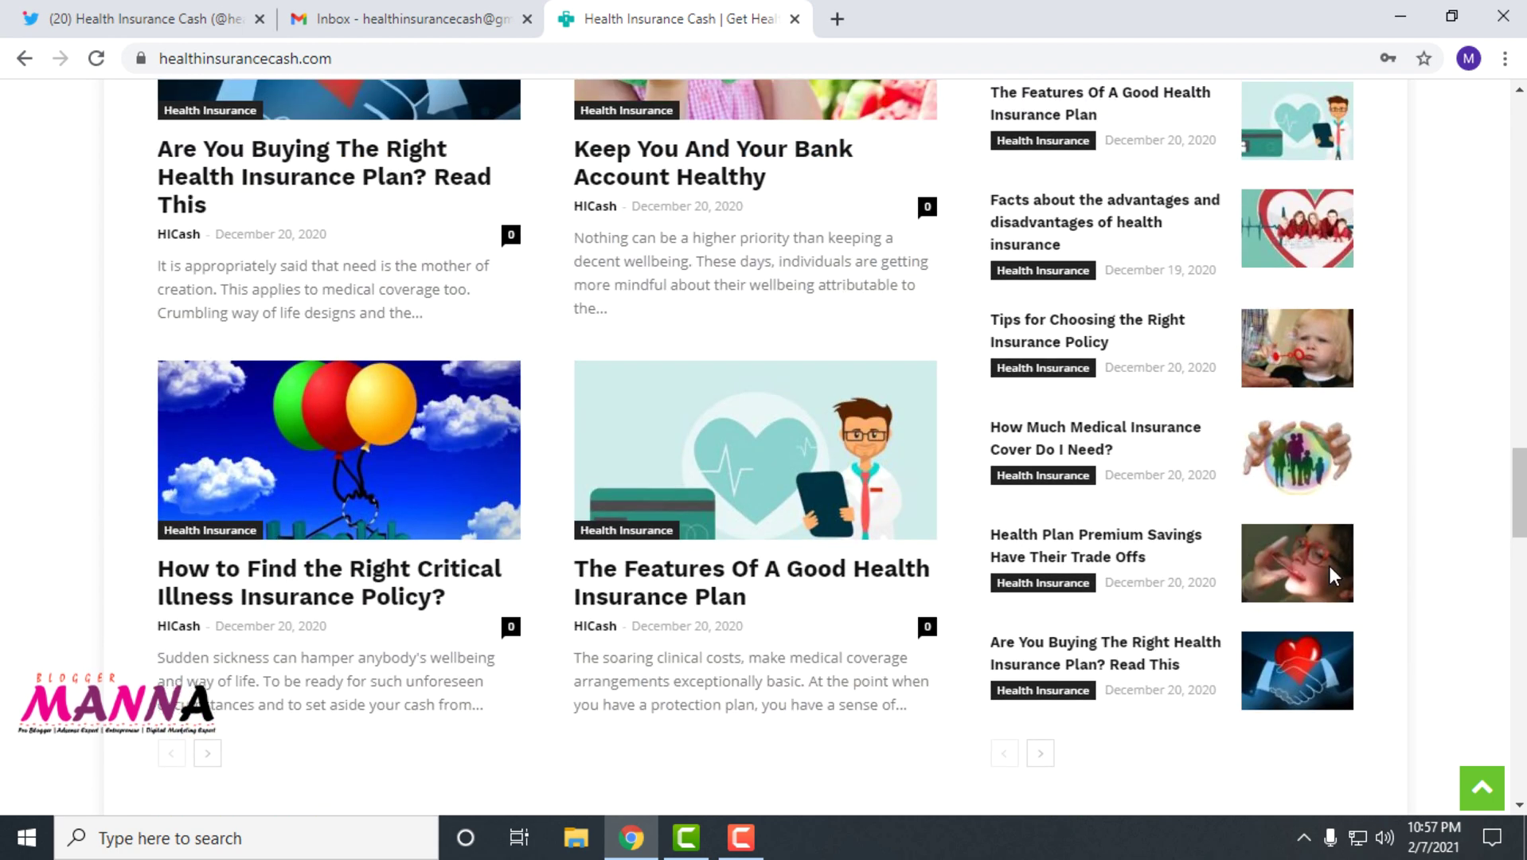
pyautogui.scroll(10, 1327, 560)
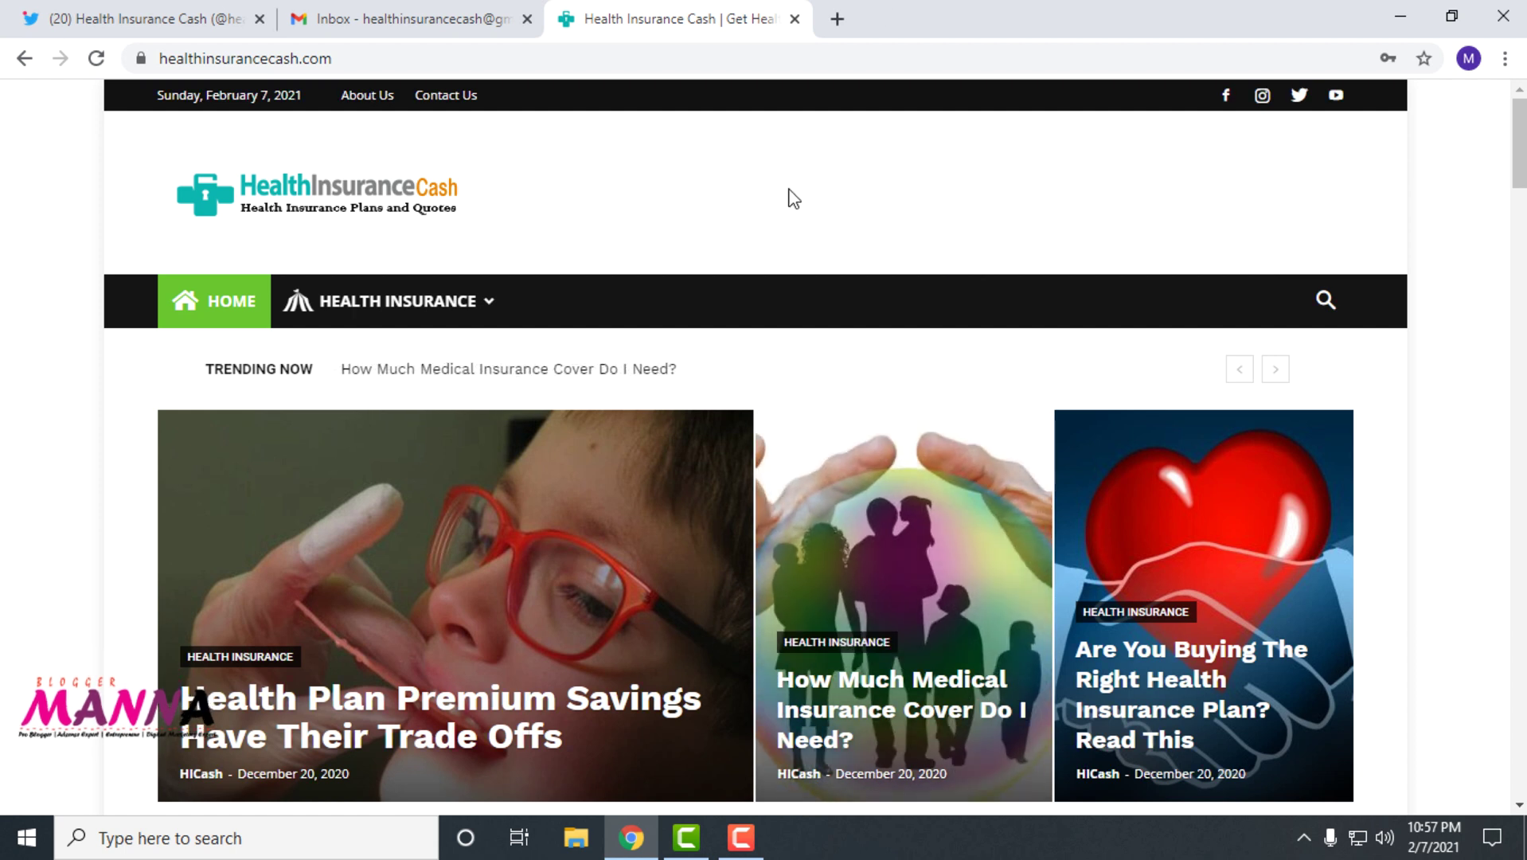
# Step: Check the Gmail inbox and copy the healthinsurancecash.com address from the open website
pyautogui.click(389, 23)
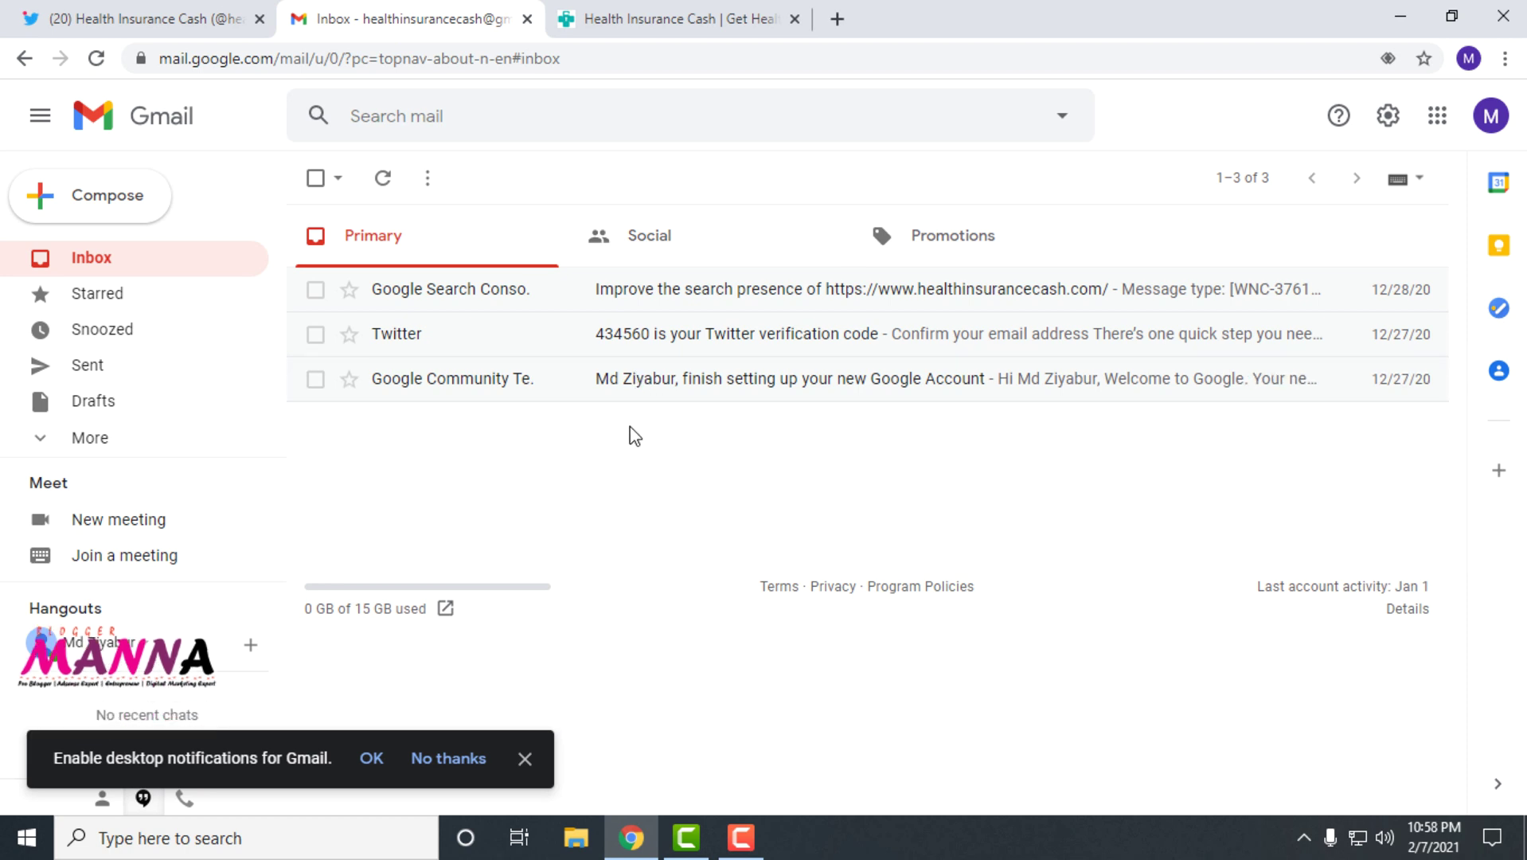
pyautogui.click(624, 26)
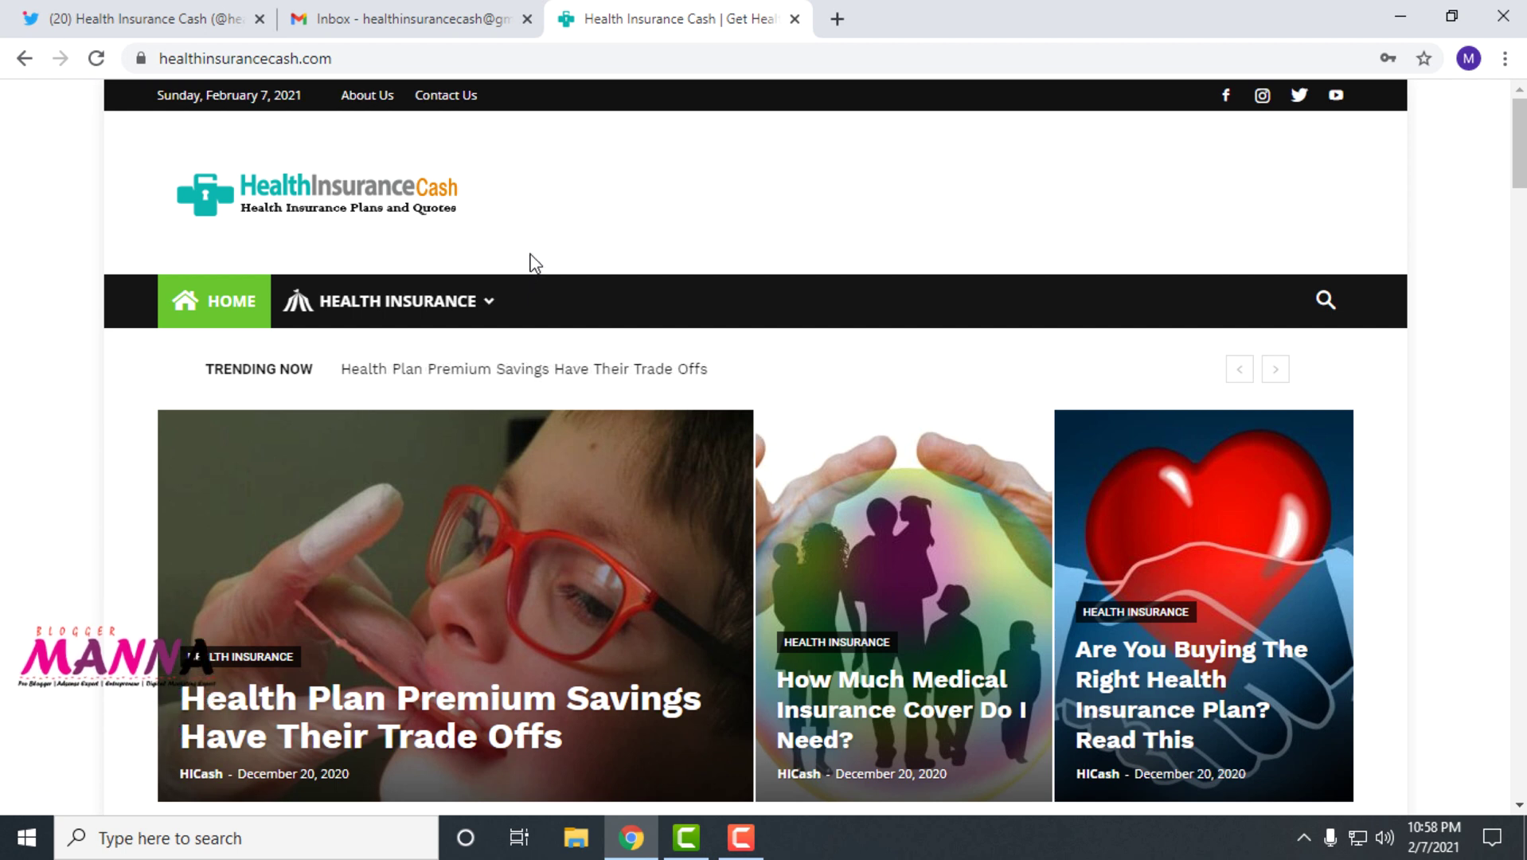
pyautogui.scroll(-7, 533, 262)
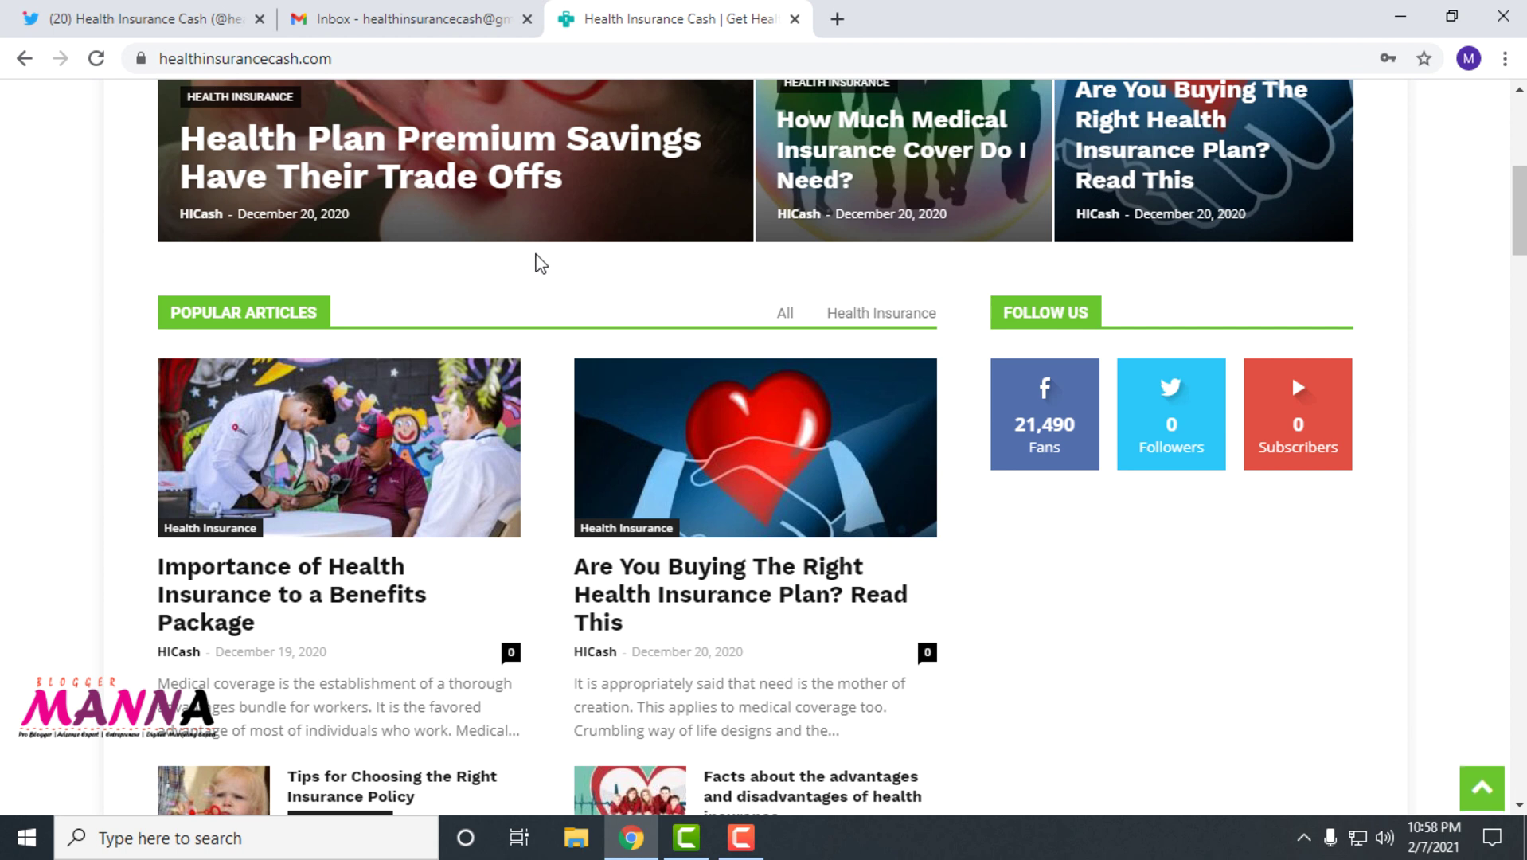
pyautogui.scroll(3, 534, 261)
pyautogui.scroll(4, 517, 278)
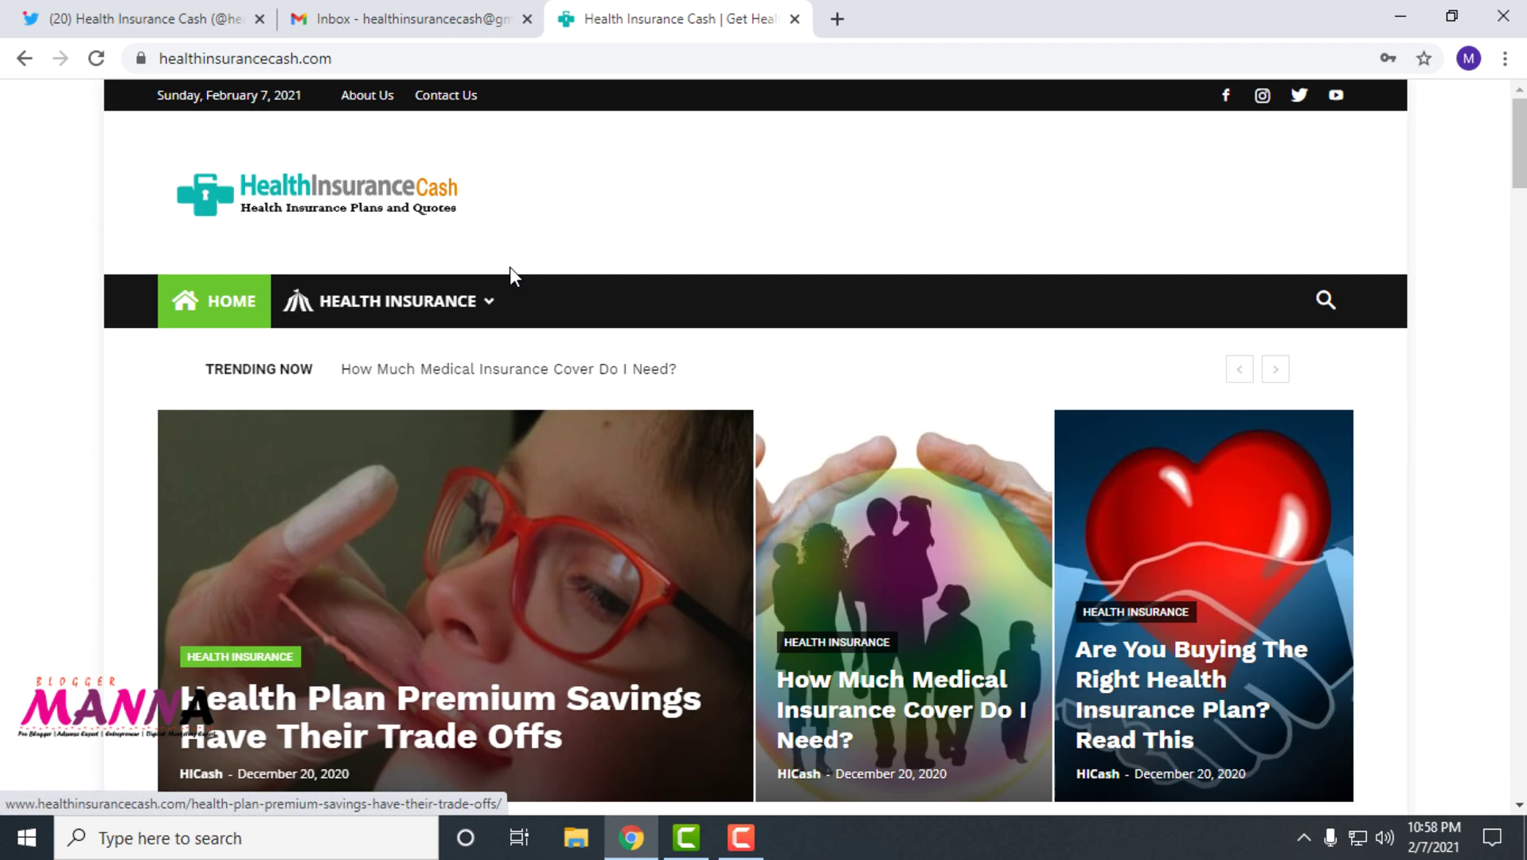
pyautogui.click(371, 60)
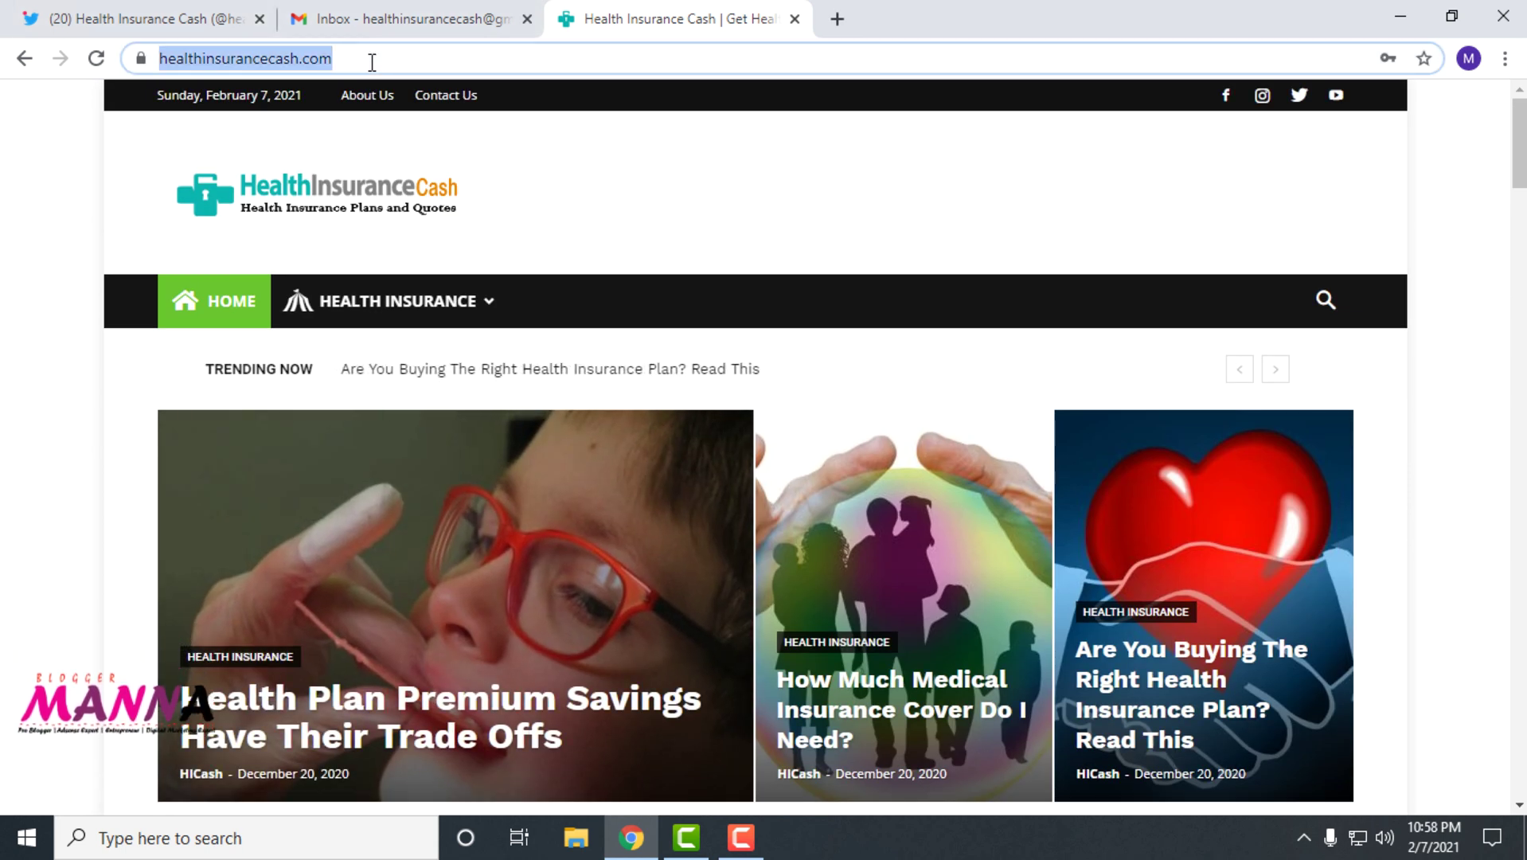
# Step: Search Google for "adsense" in a new tab and open the Google AdSense start page
pyautogui.click(836, 23)
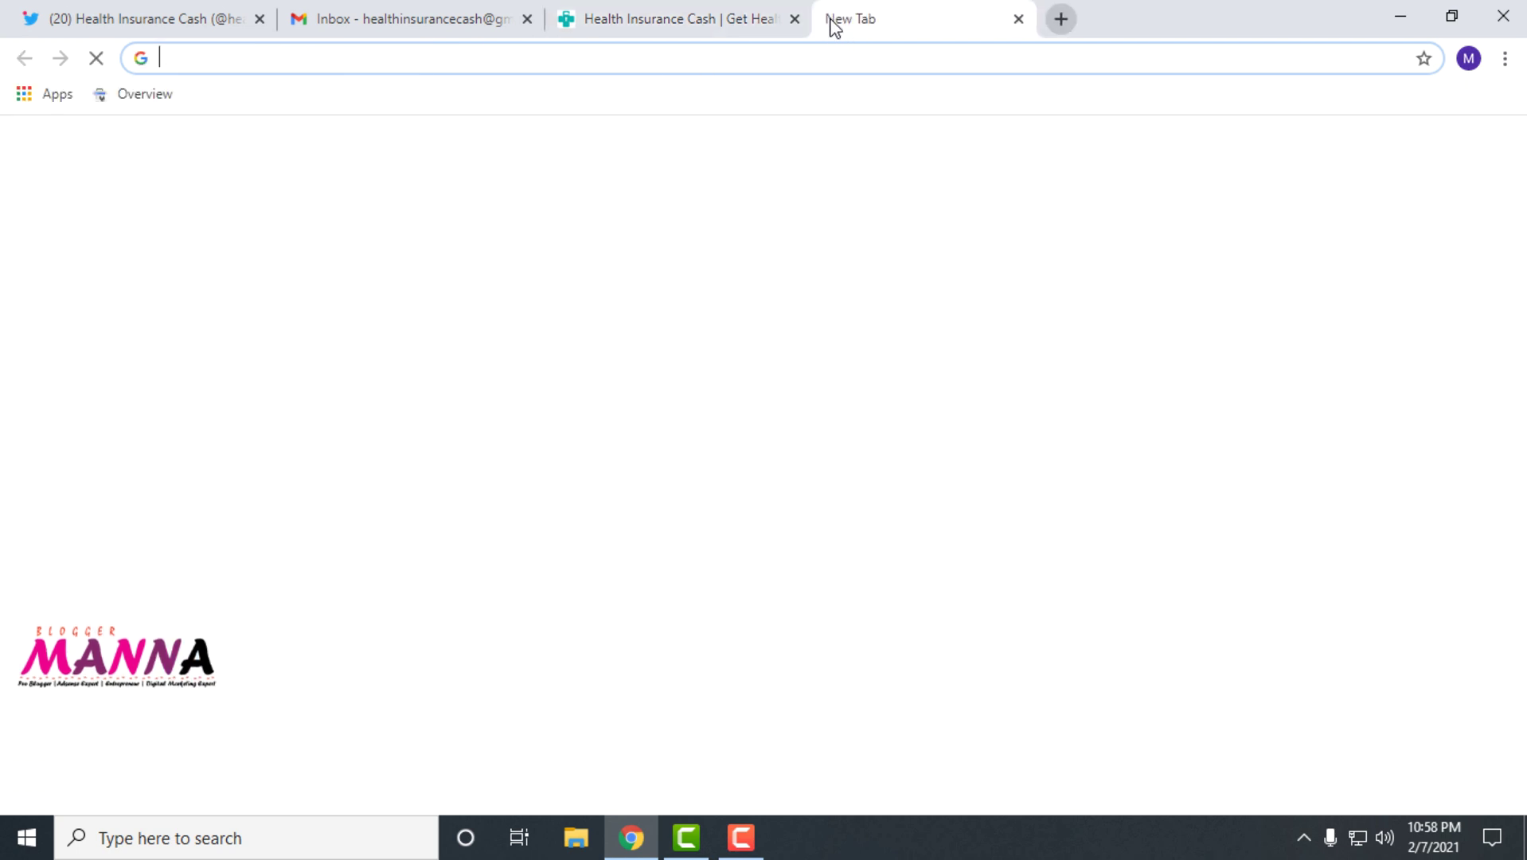
pyautogui.write('adse')
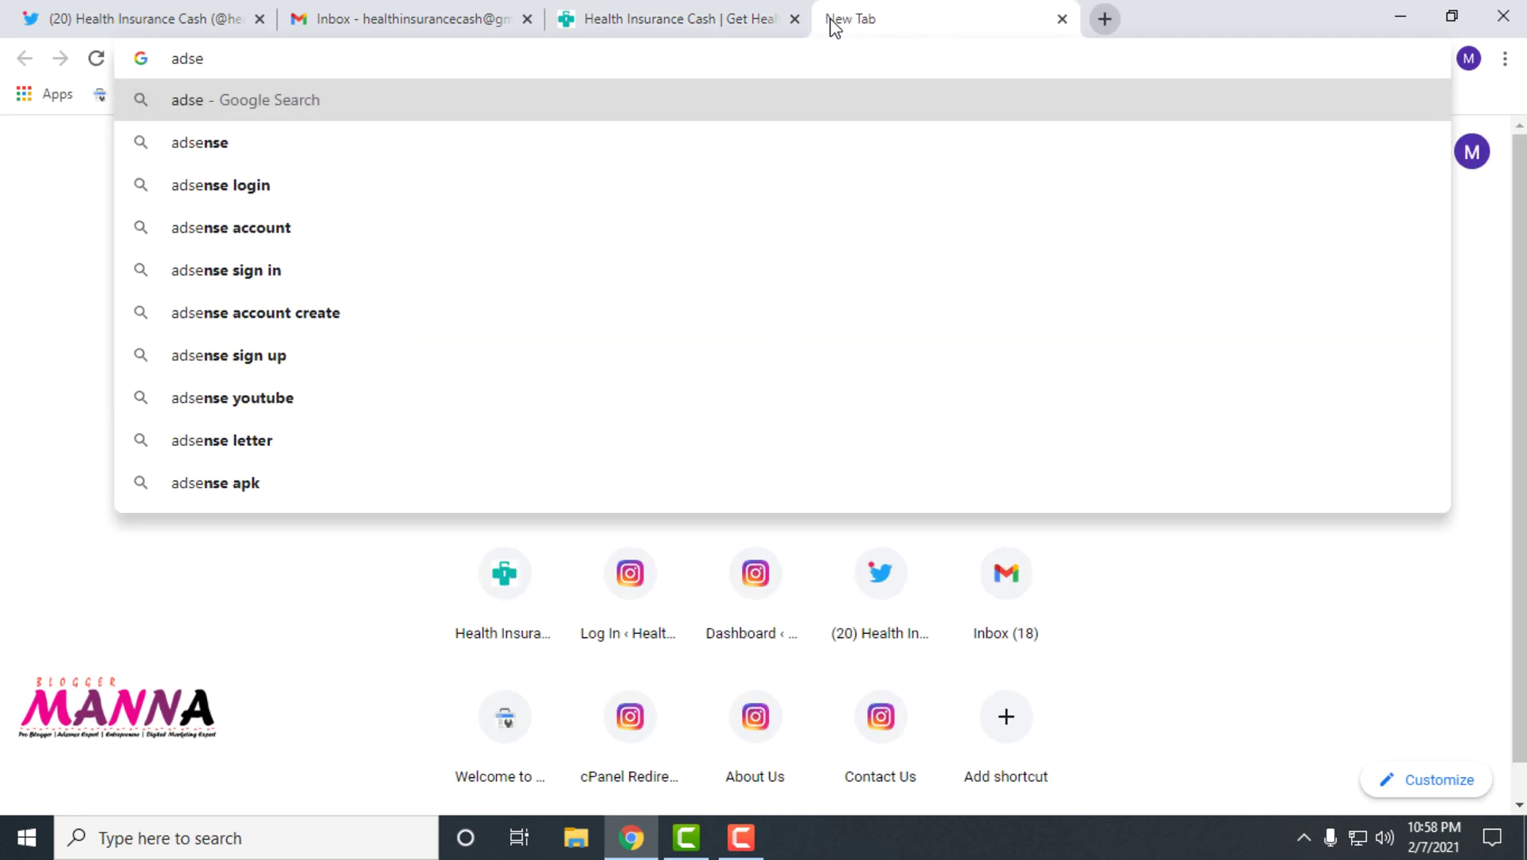
pyautogui.click(198, 142)
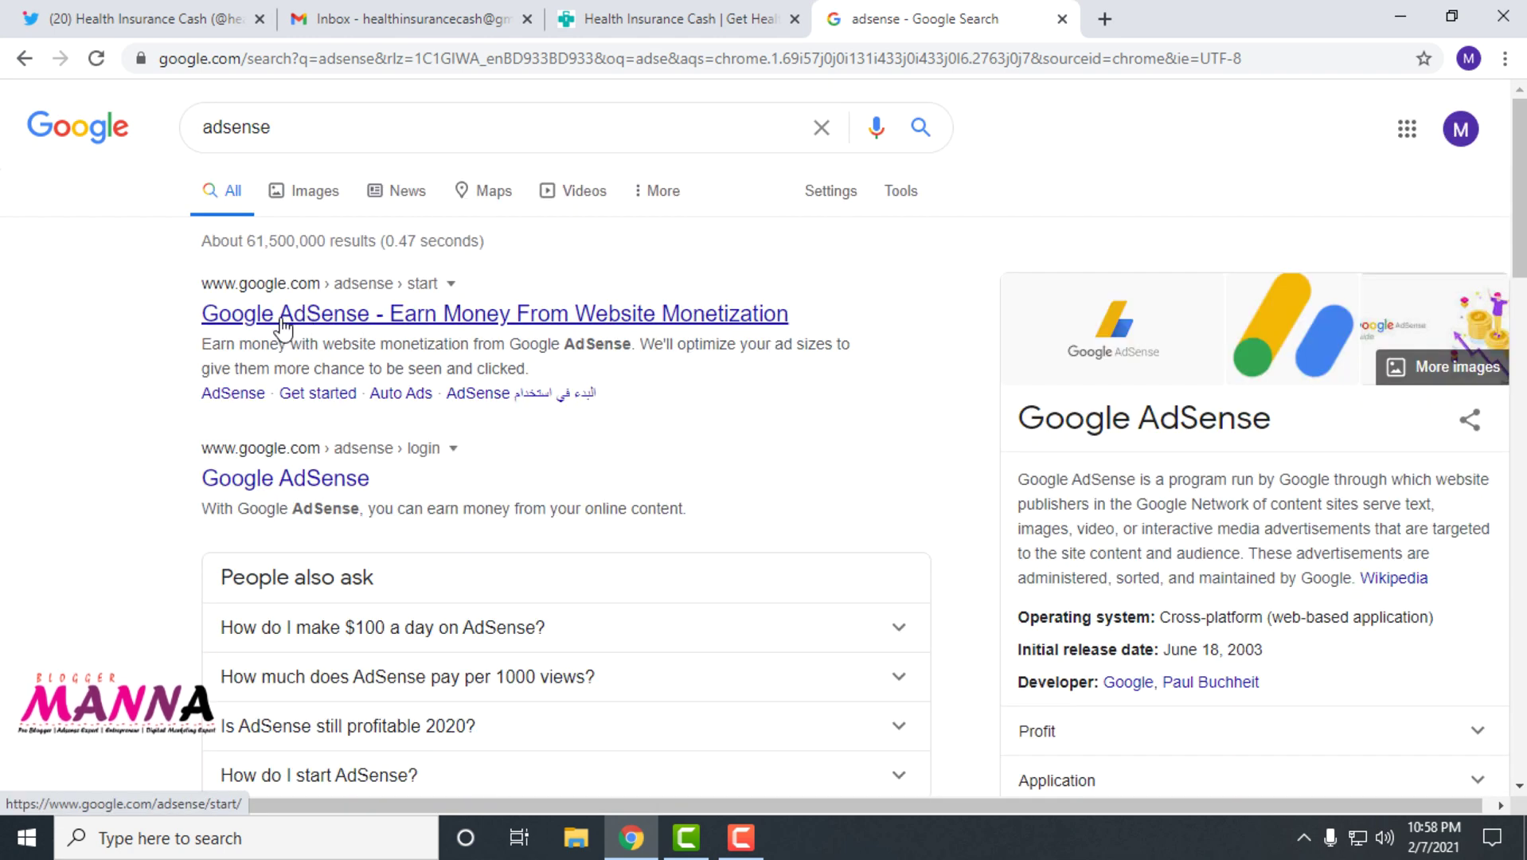
pyautogui.click(344, 316)
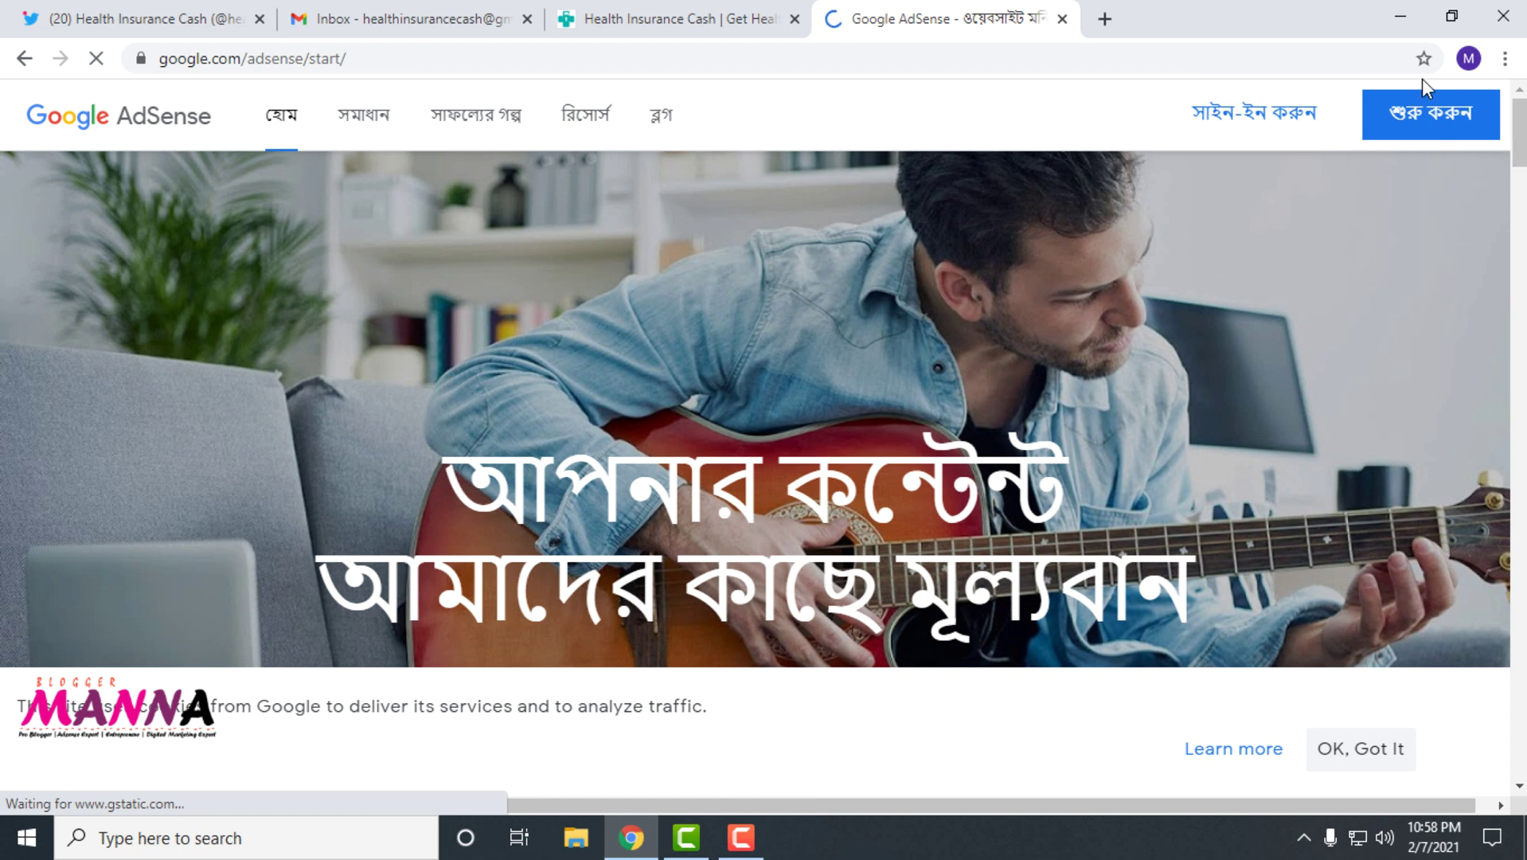
# Step: Accept the cookie notice on the AdSense start page and go to the language selector in its footer
pyautogui.scroll(-5, 1031, 309)
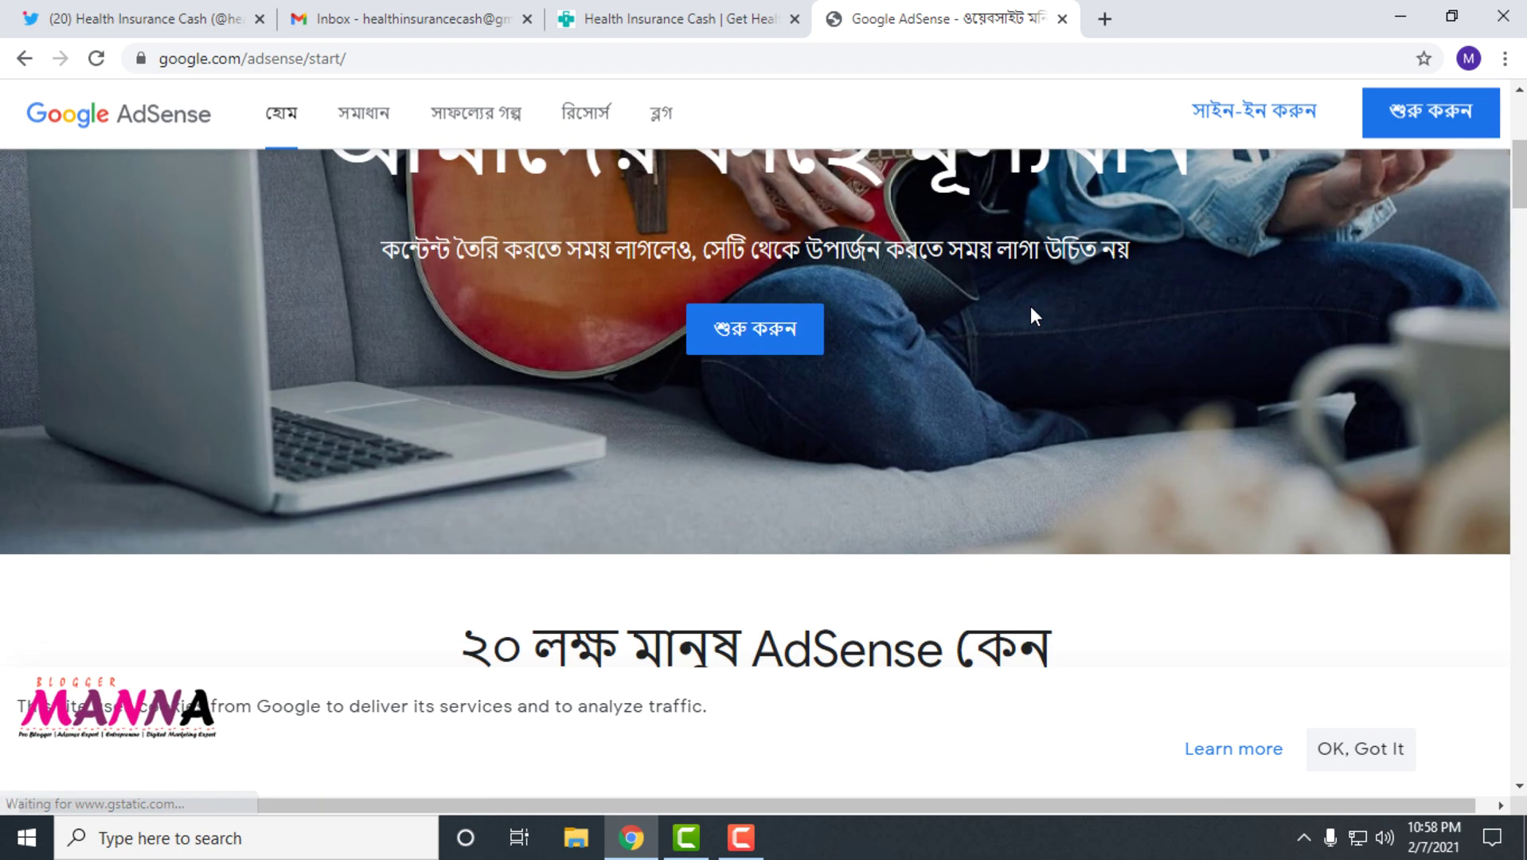
pyautogui.scroll(-6, 1031, 316)
pyautogui.click(1356, 746)
pyautogui.scroll(-2, 1369, 634)
pyautogui.scroll(-20, 1369, 634)
pyautogui.scroll(-20, 1363, 638)
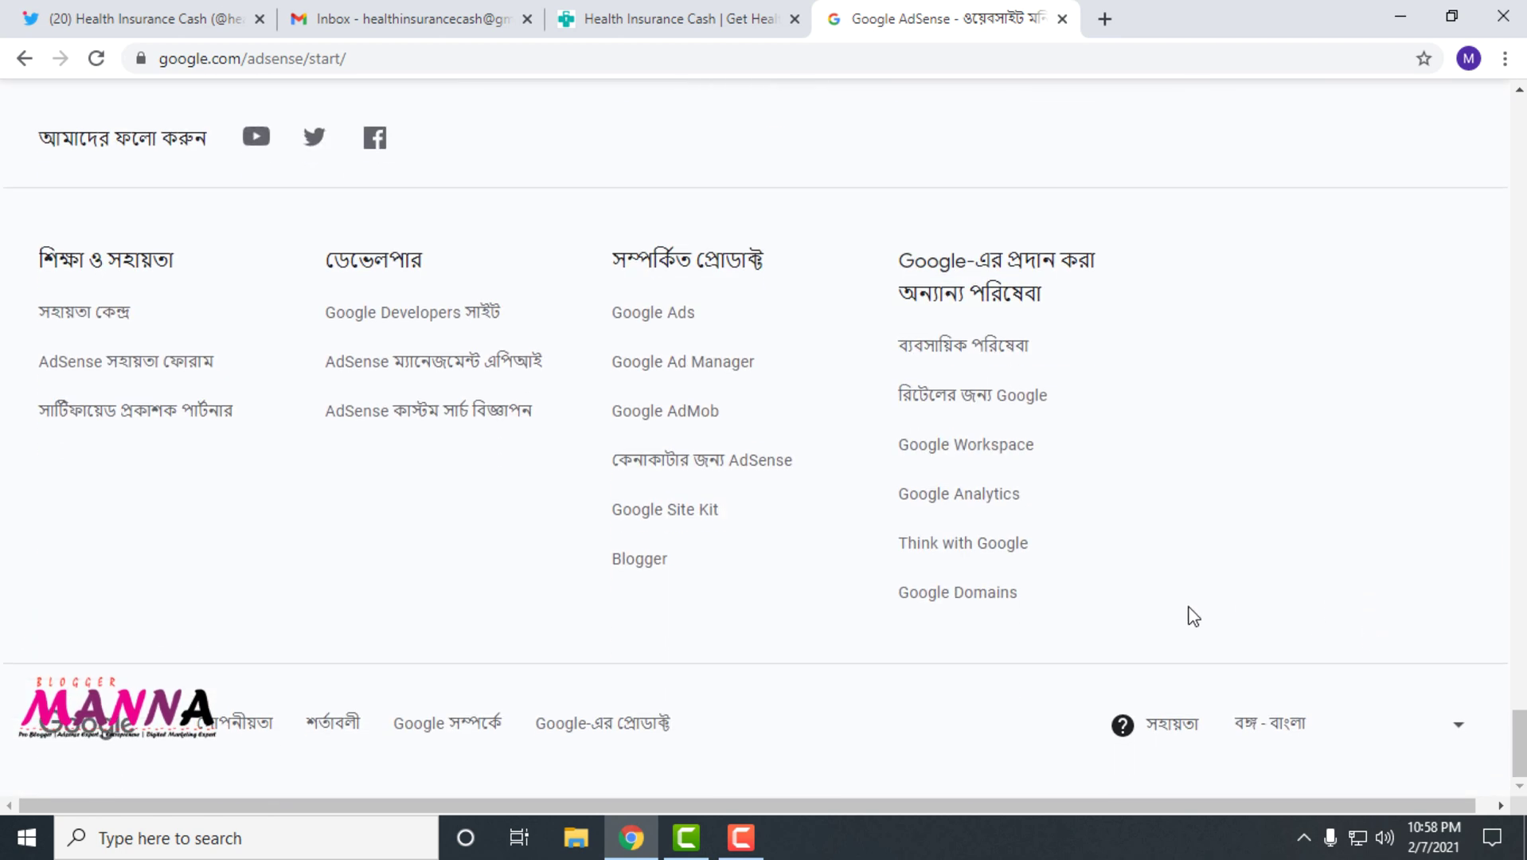
pyautogui.click(1459, 726)
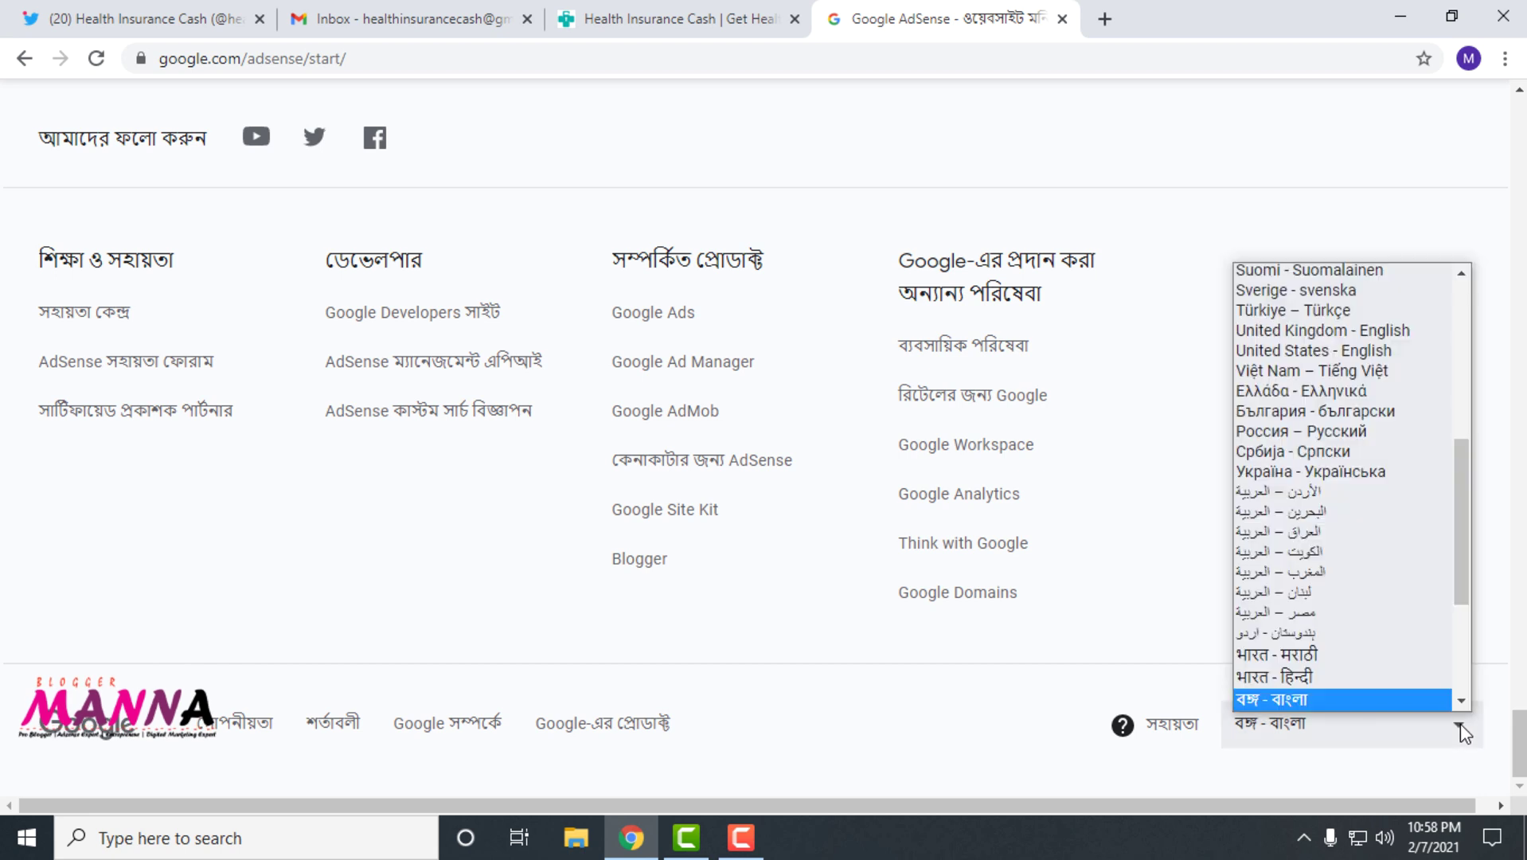
pyautogui.moveTo(1465, 543); pyautogui.dragTo(1490, 390)
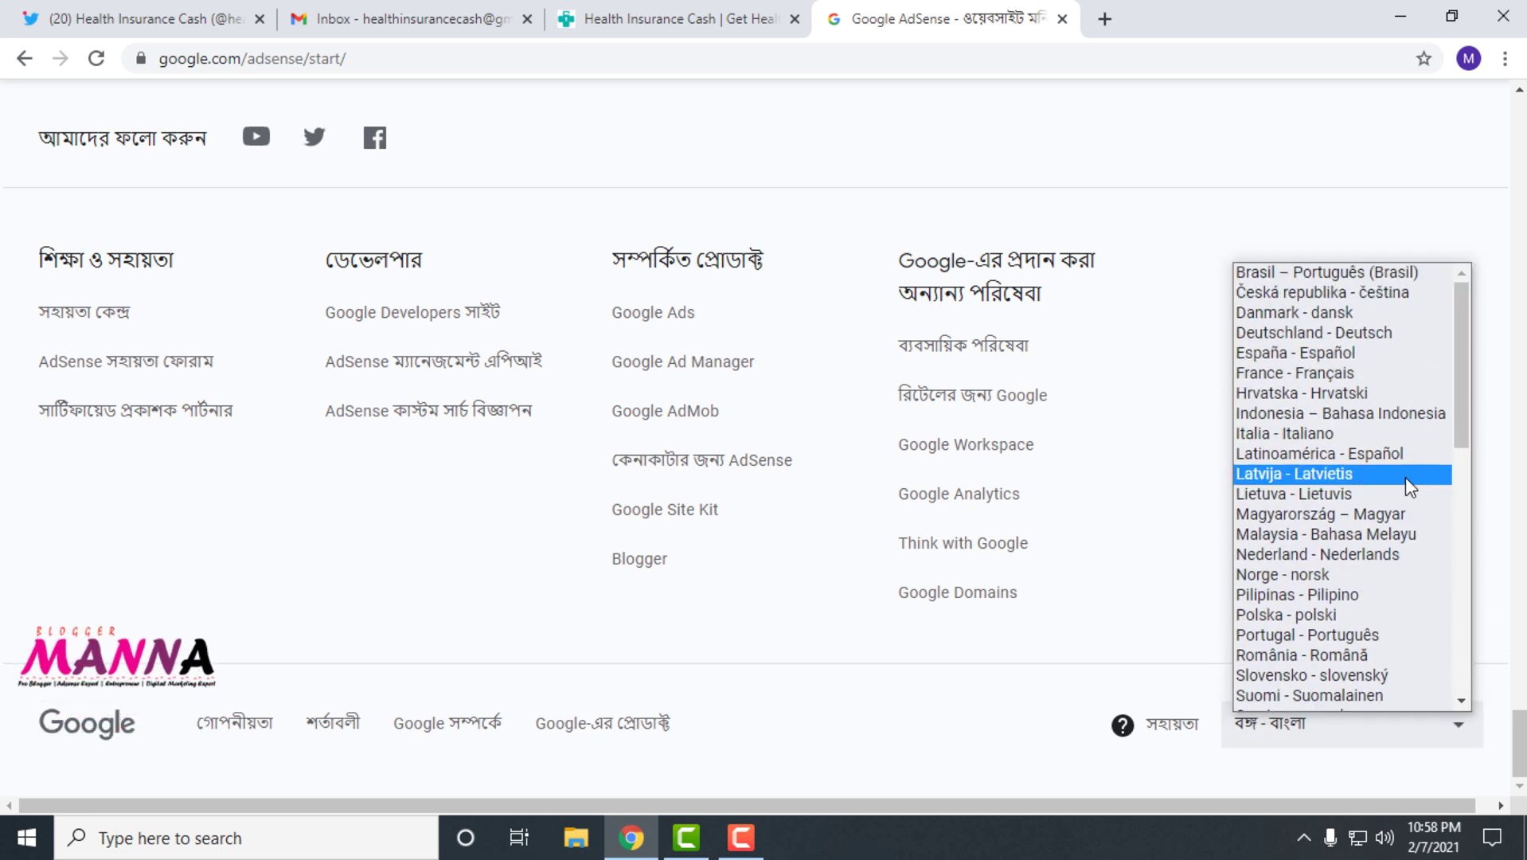
pyautogui.press('e')
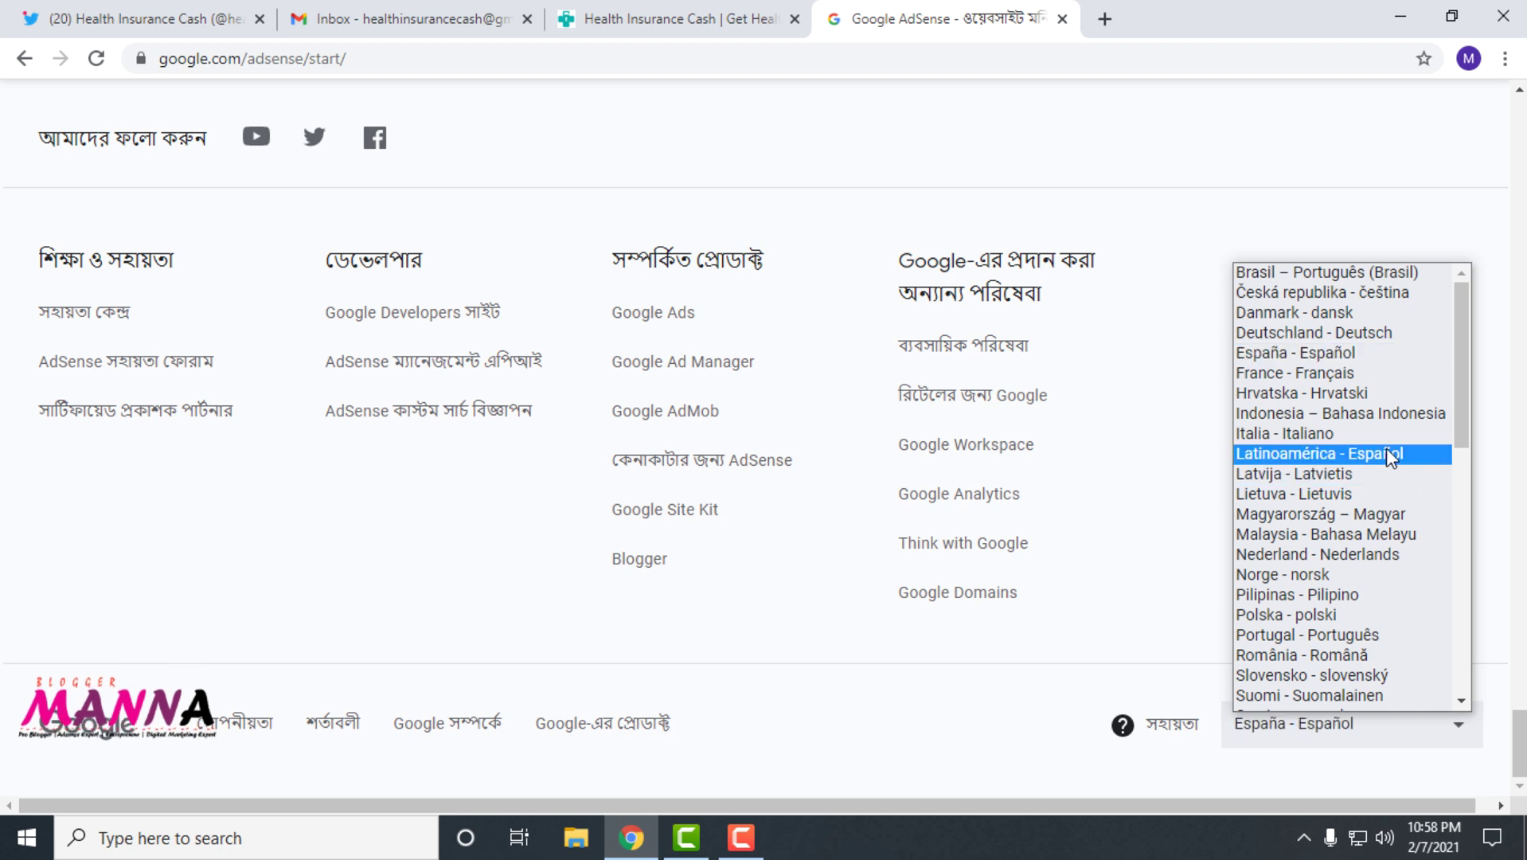
pyautogui.scroll(-3, 1386, 454)
pyautogui.scroll(15, 1479, 598)
pyautogui.scroll(-20, 1482, 608)
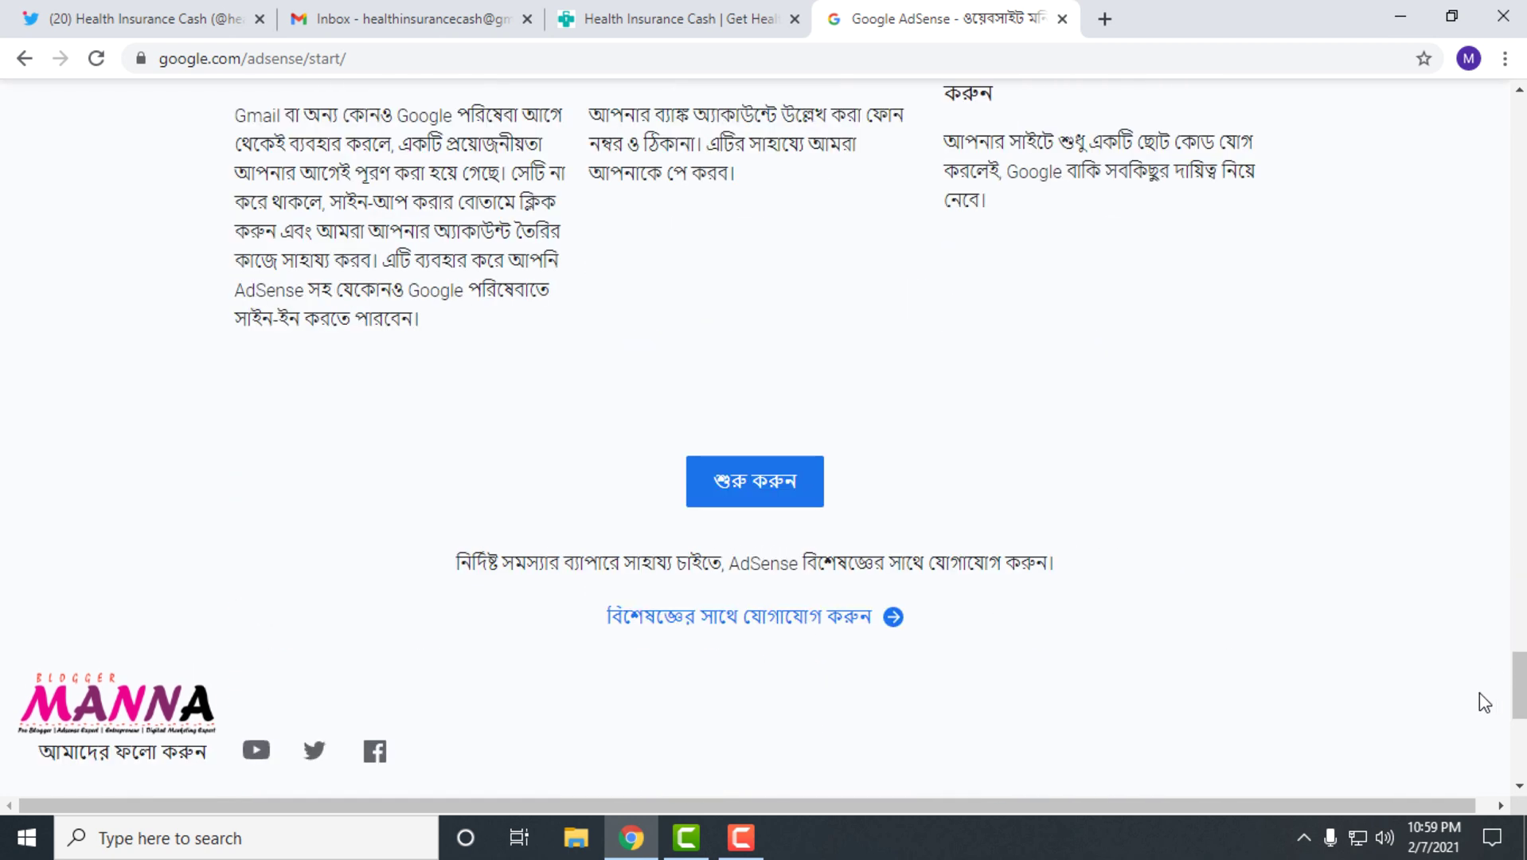
# Step: Switch the AdSense page's language to United Kingdom - English
pyautogui.moveTo(1515, 690); pyautogui.dragTo(1520, 772)
pyautogui.click(1291, 724)
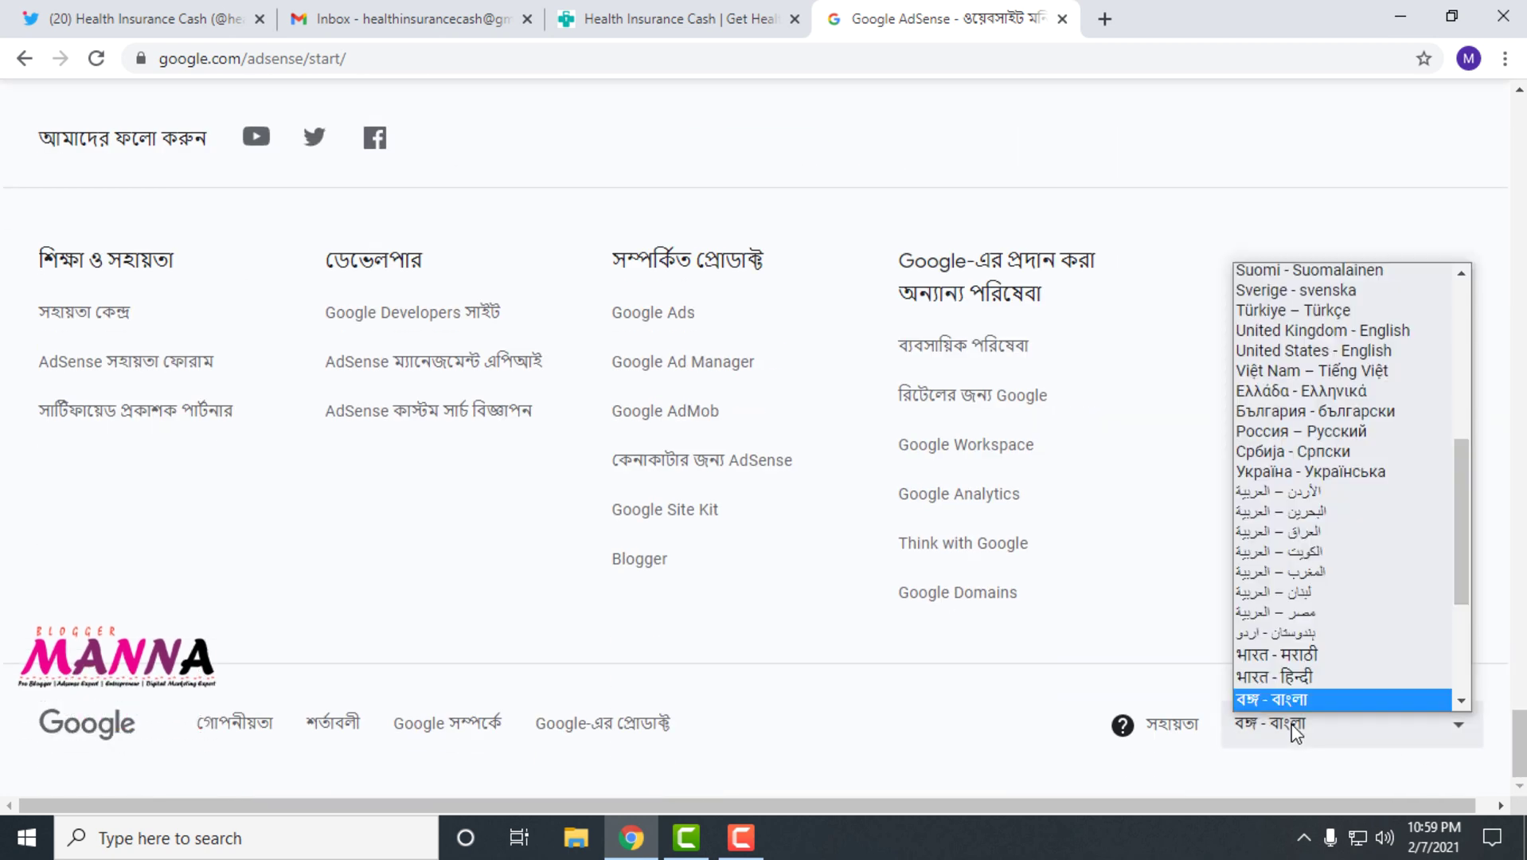
pyautogui.moveTo(1463, 534); pyautogui.dragTo(1466, 484)
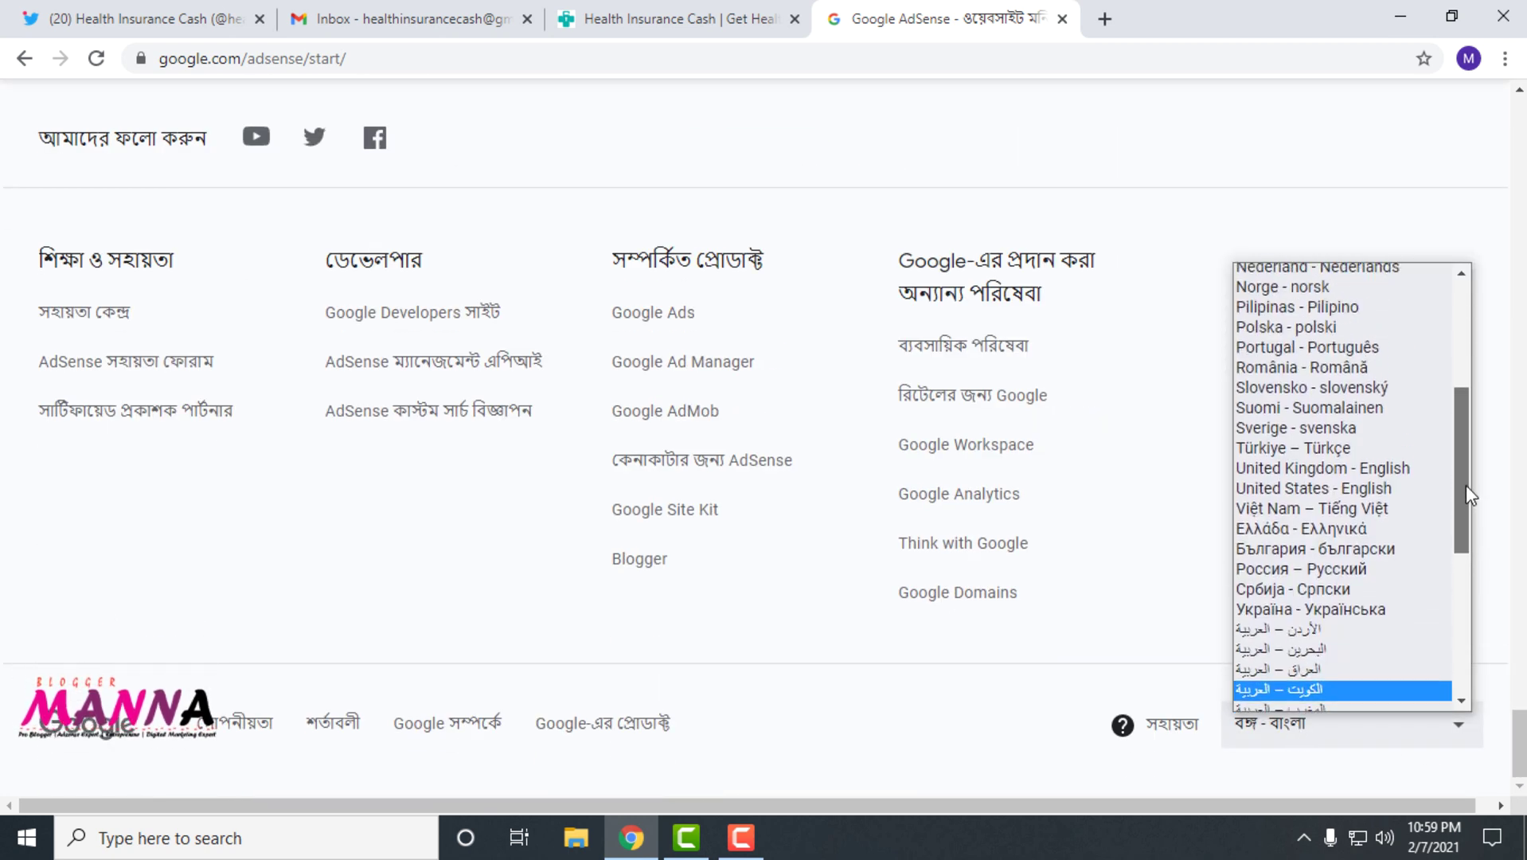
pyautogui.click(1339, 472)
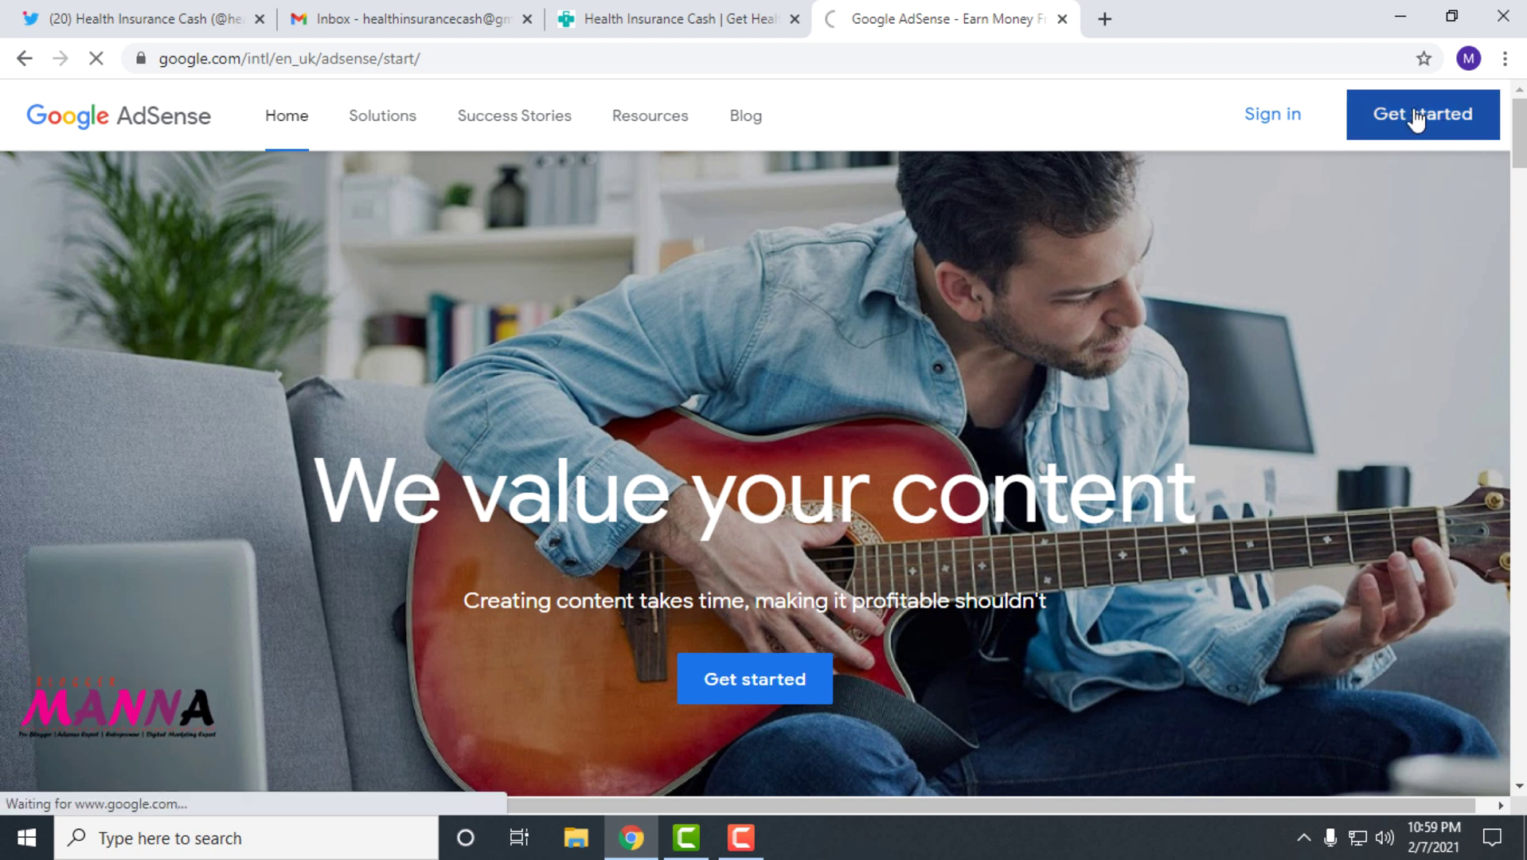
pyautogui.scroll(-3, 1220, 337)
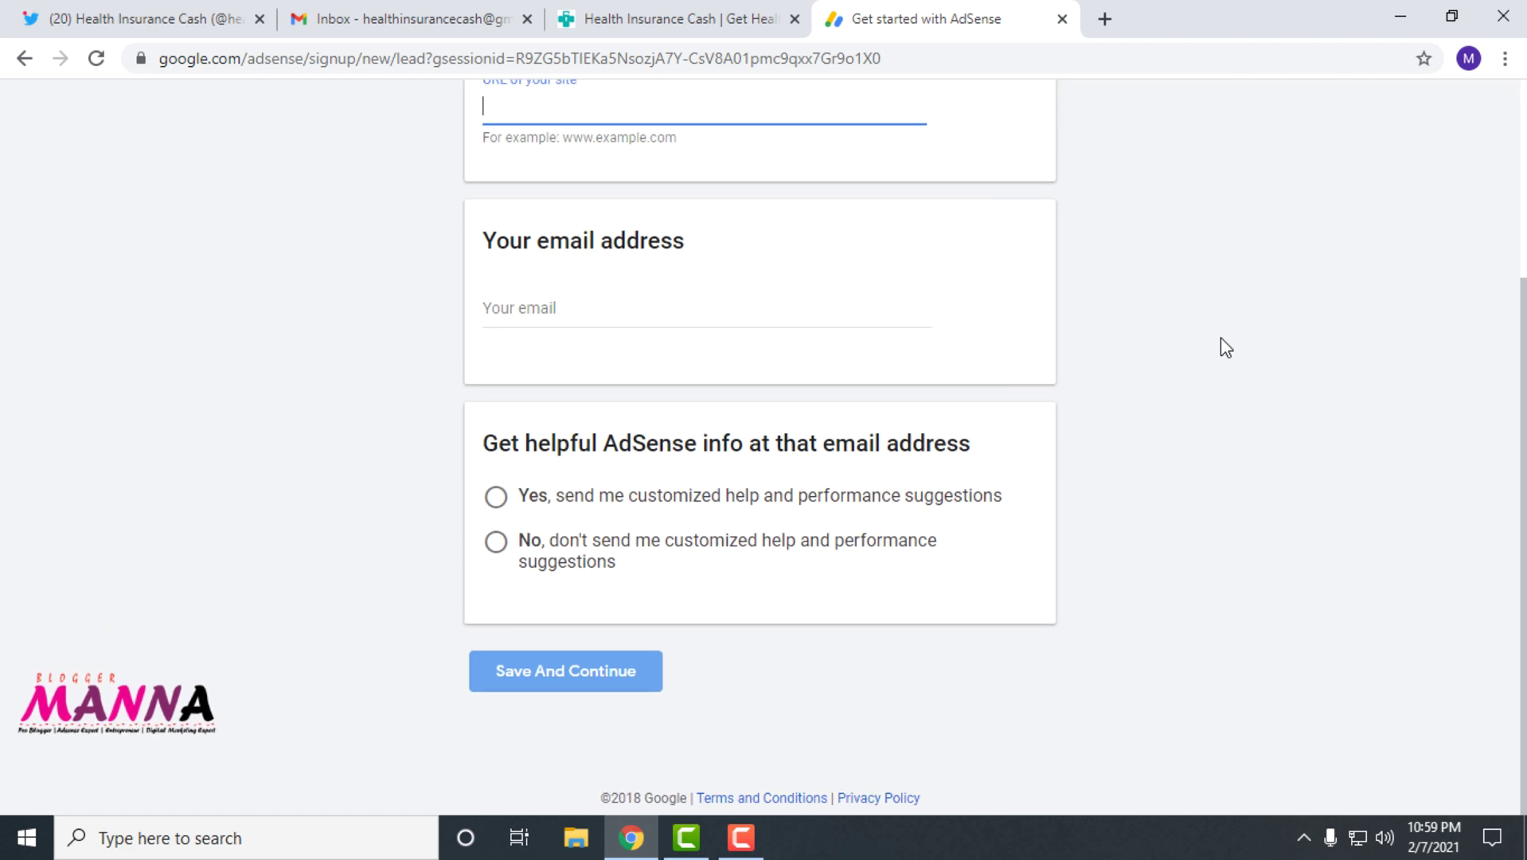
pyautogui.scroll(3, 1220, 338)
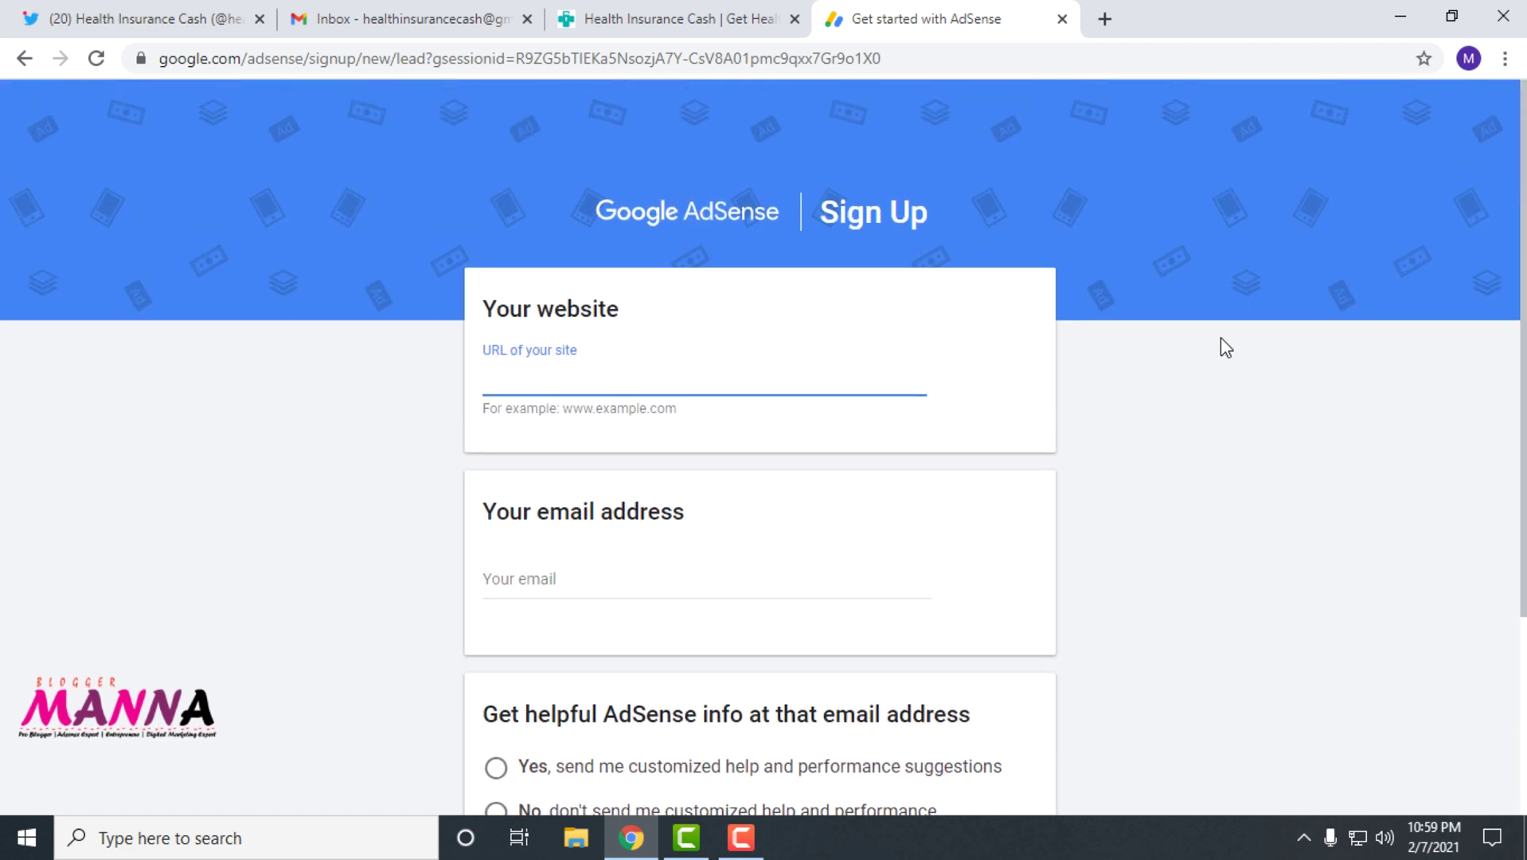
pyautogui.click(624, 582)
pyautogui.click(651, 394)
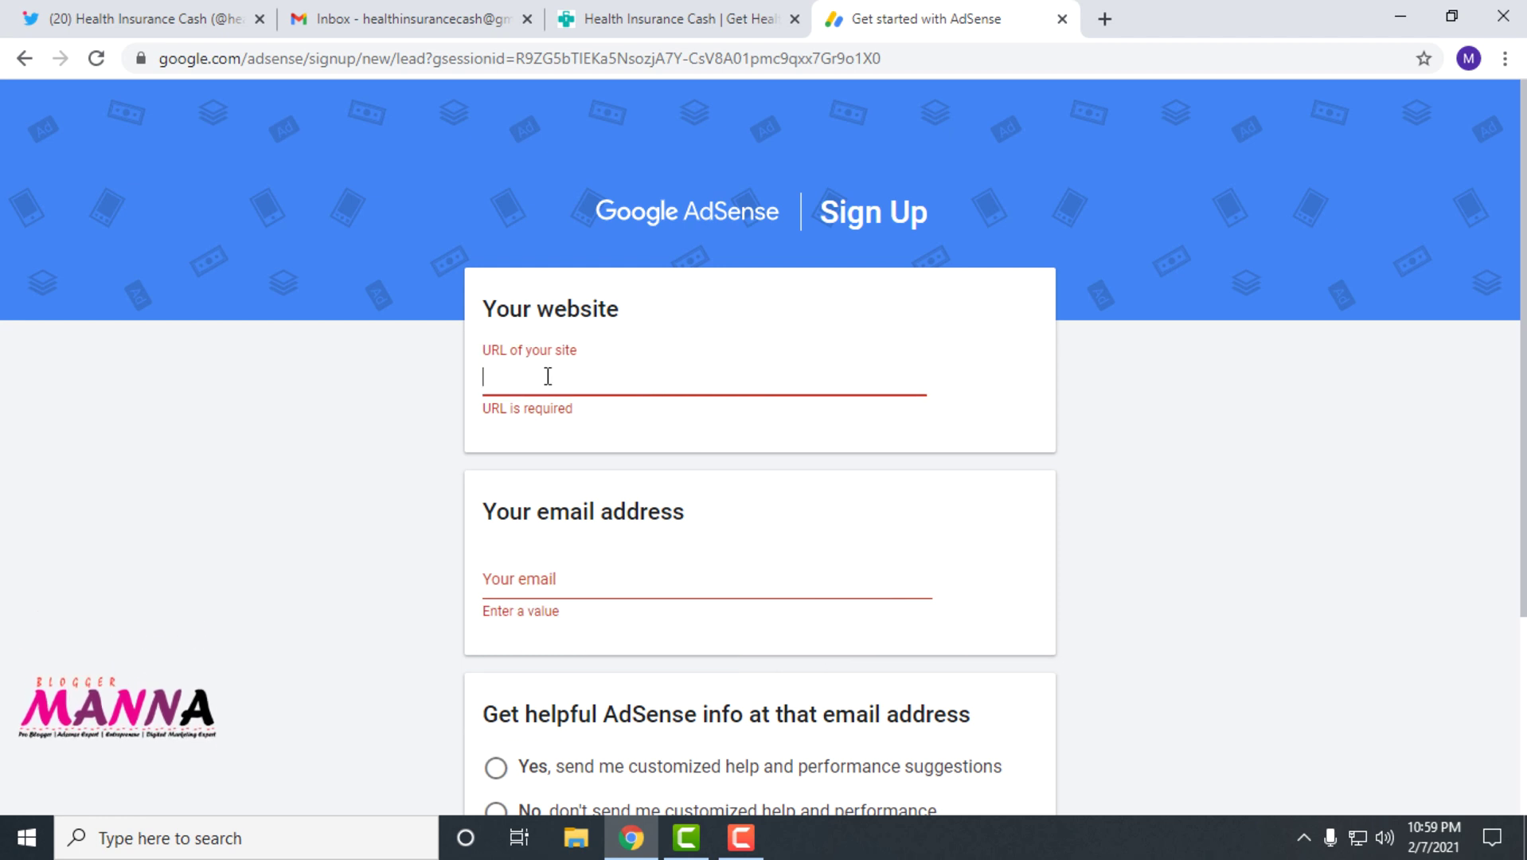
pyautogui.click(1156, 431)
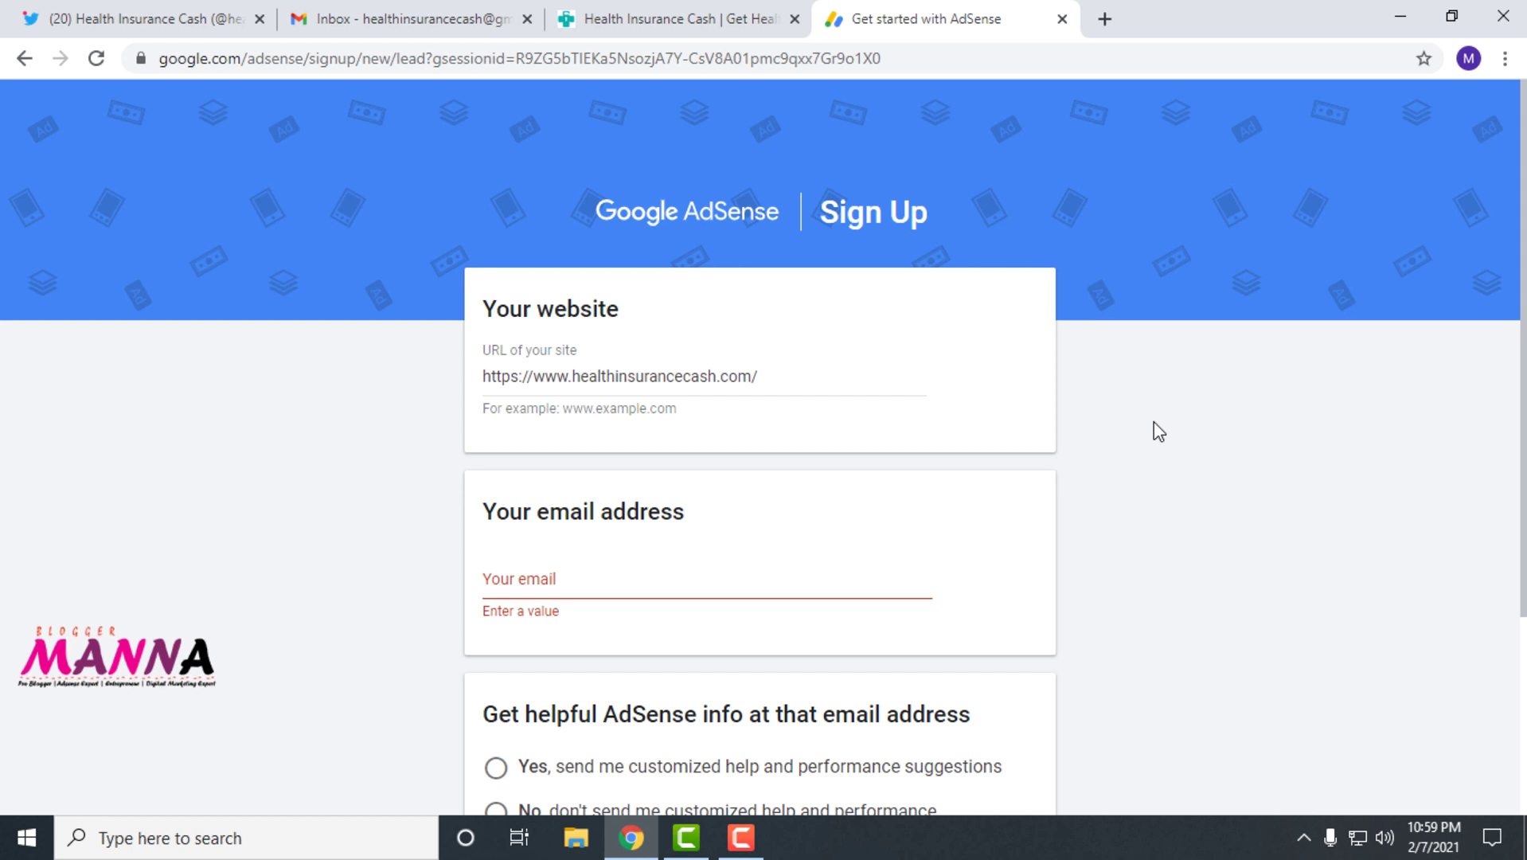
# Step: Fill in the account's email address in the sign-up form using the suggested entry
pyautogui.scroll(-1, 1156, 430)
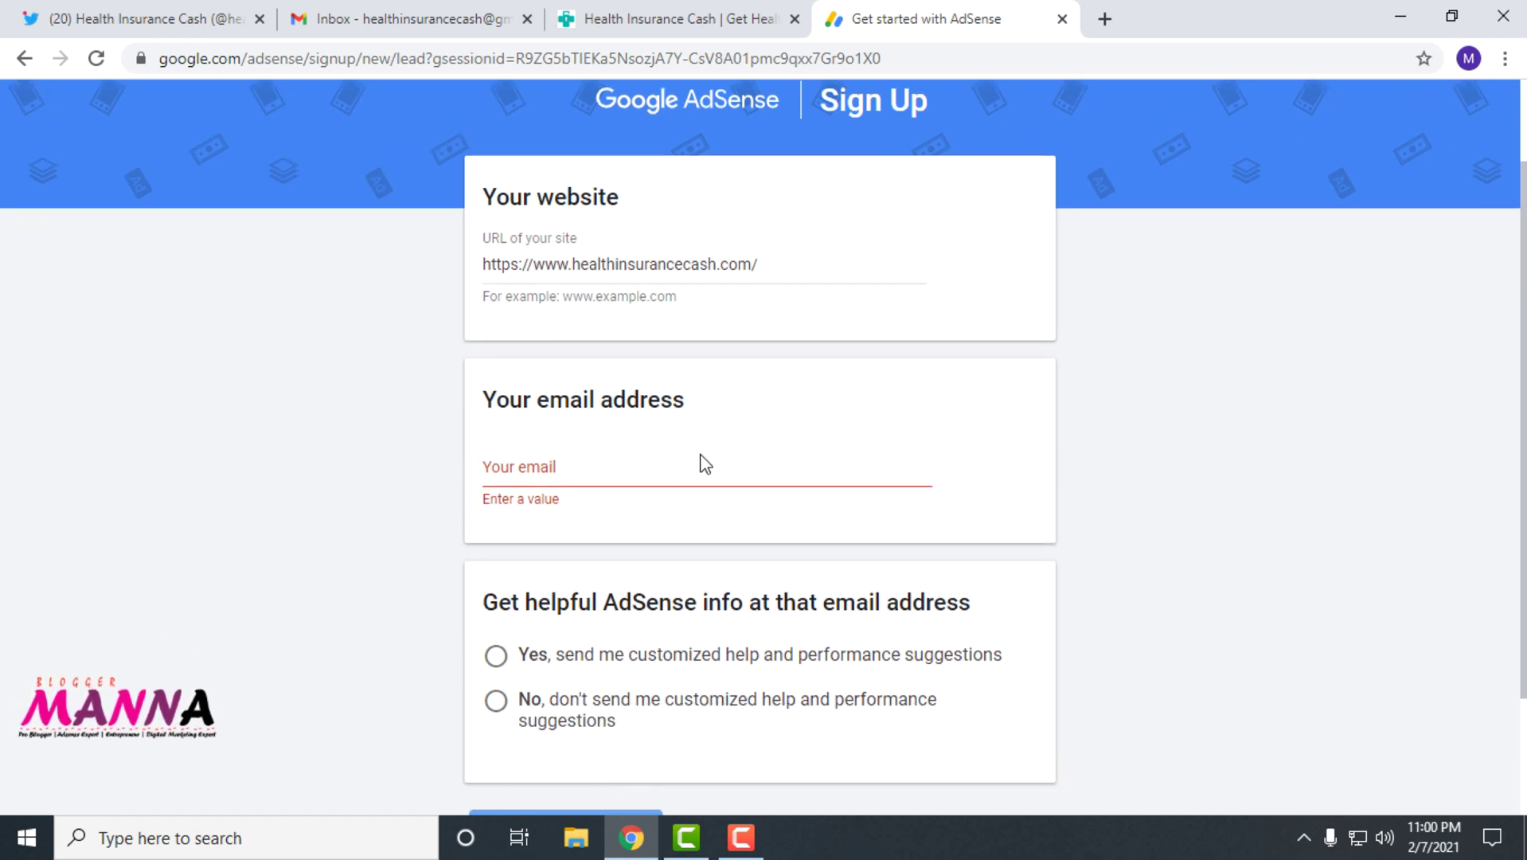
pyautogui.click(621, 480)
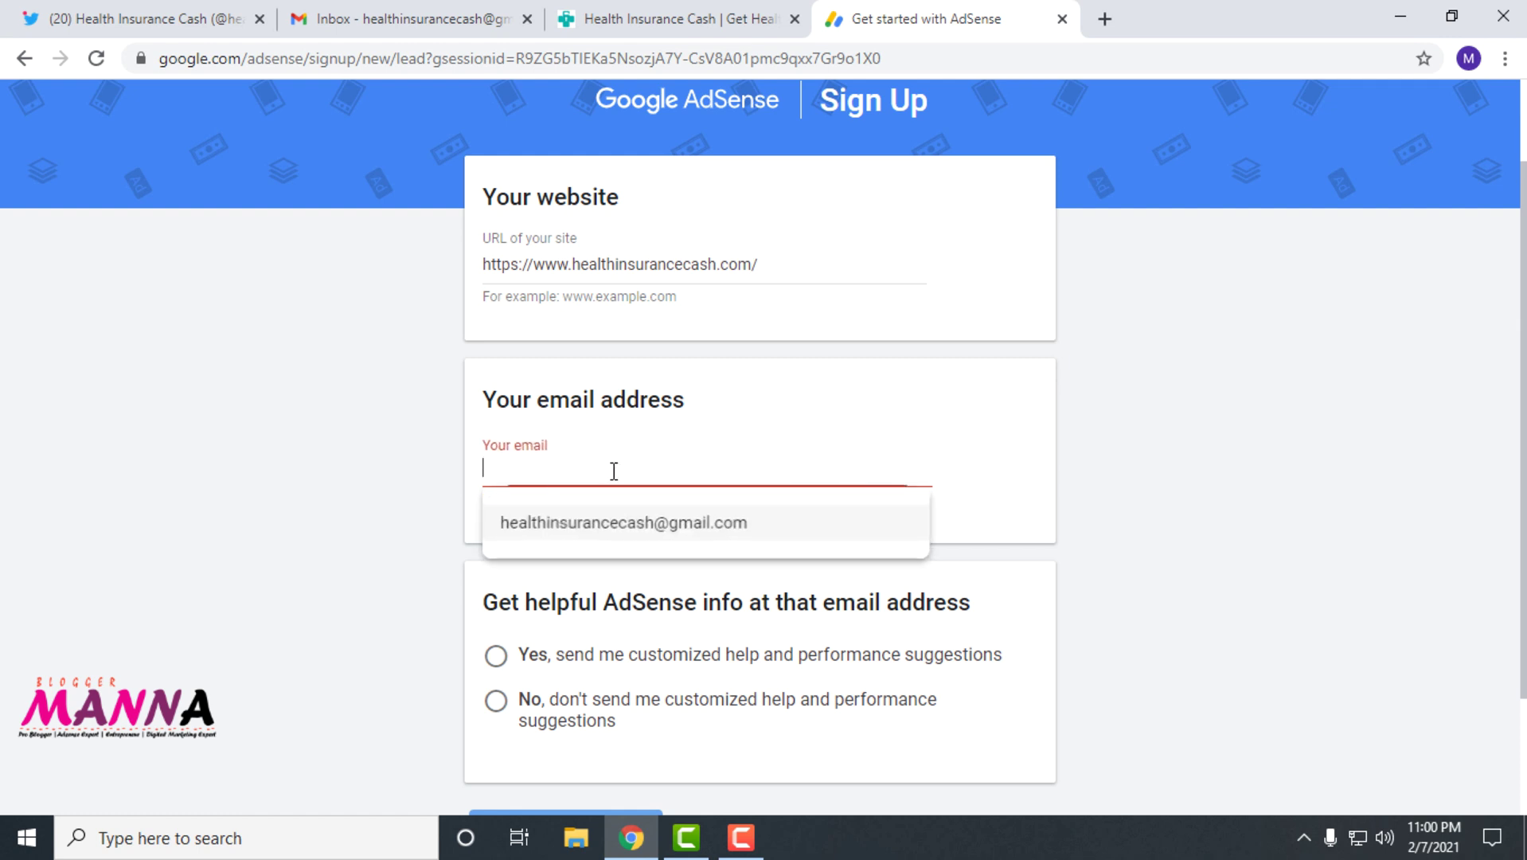
pyautogui.click(581, 519)
pyautogui.scroll(-2, 1258, 484)
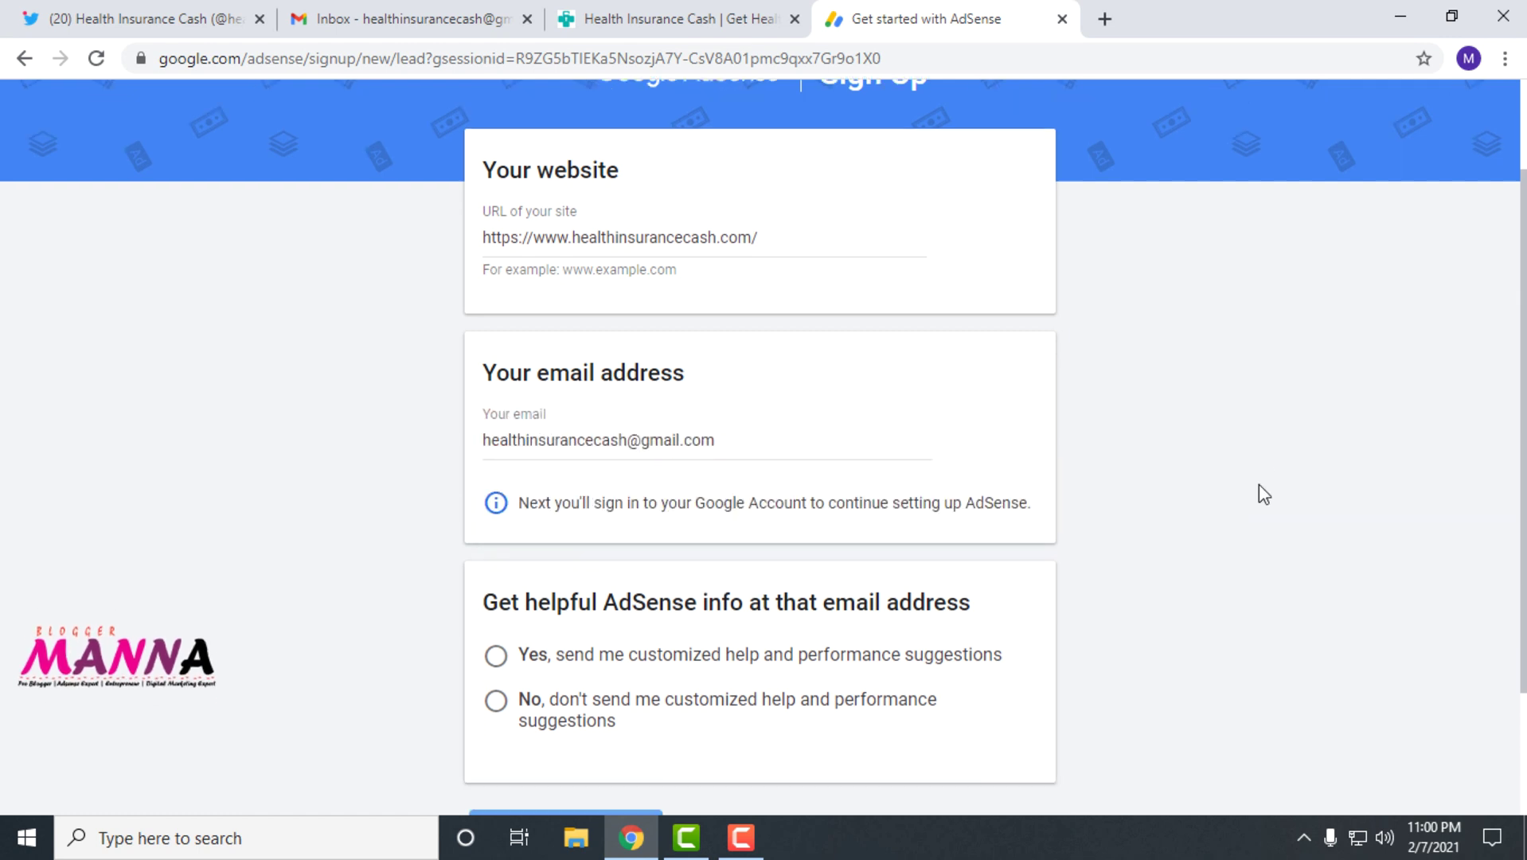
# Step: Opt in to customized help and performance suggestions by email, and save to continue the sign-up
pyautogui.click(605, 495)
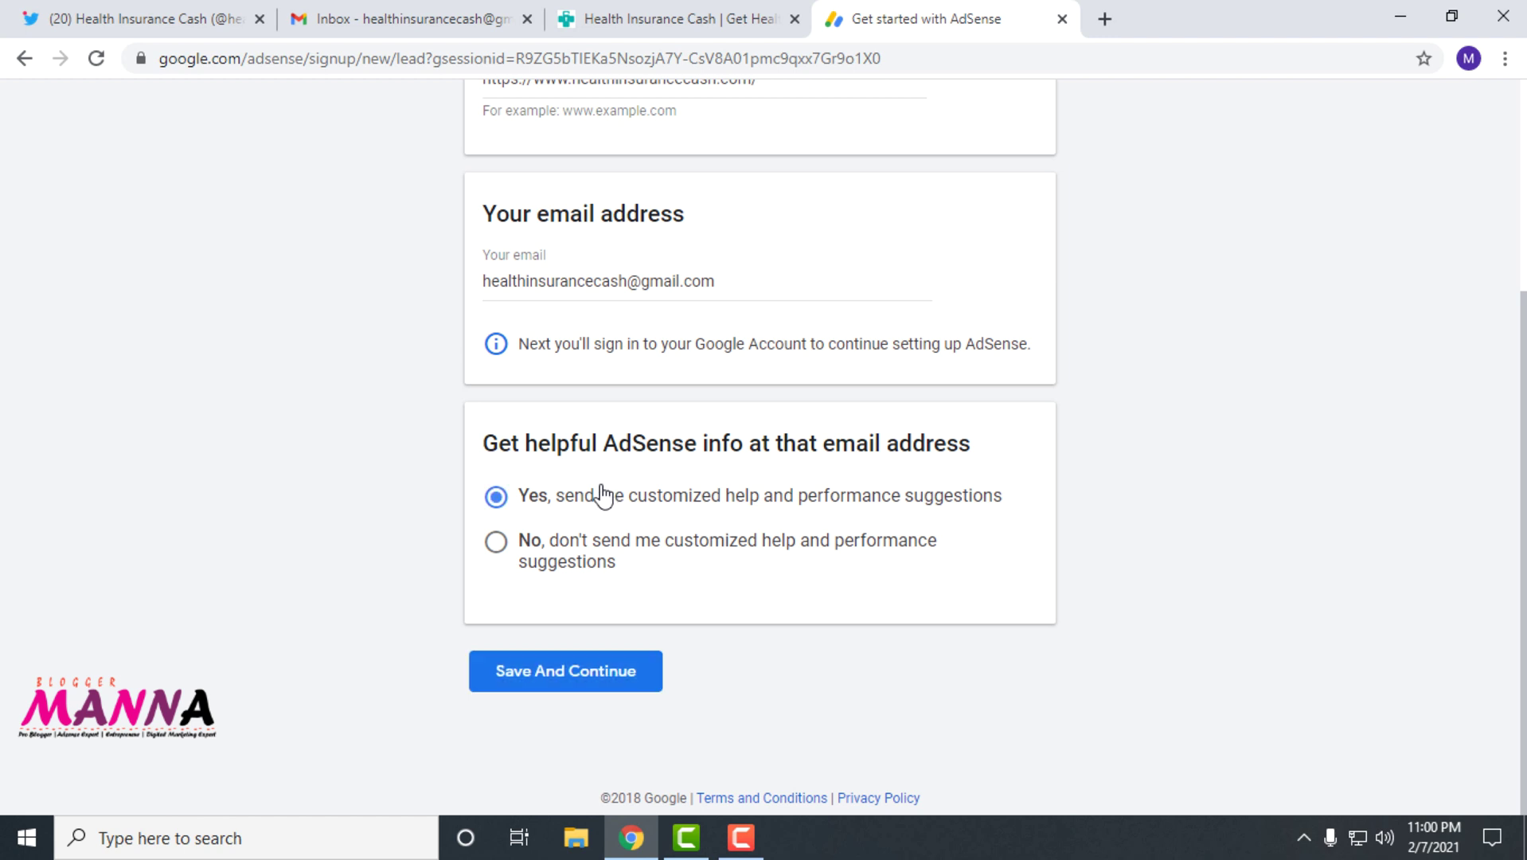
pyautogui.click(556, 676)
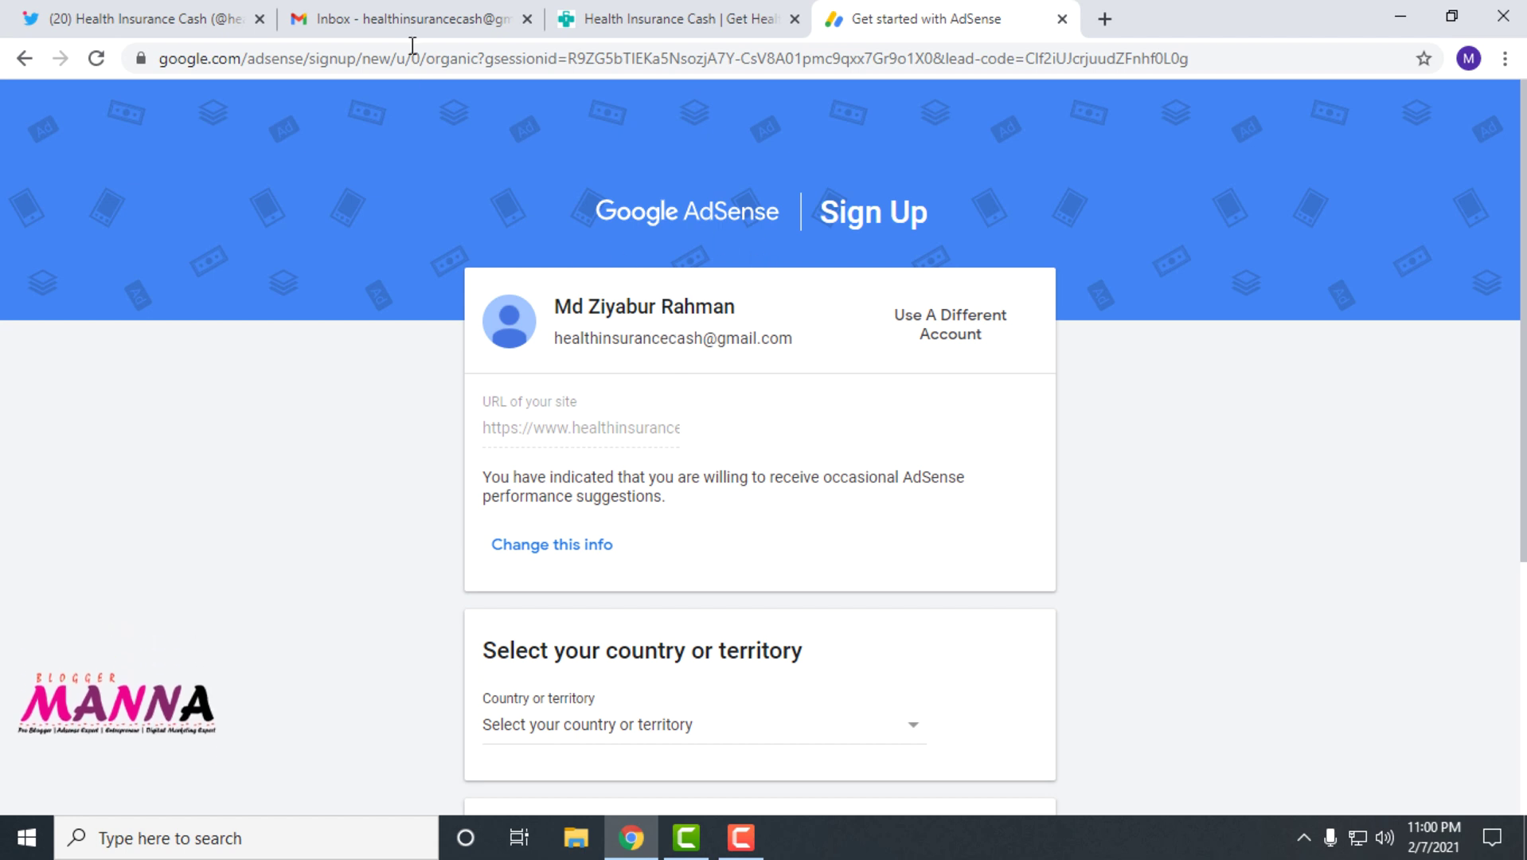
# Step: Check in Gmail which Google account is signed in and return to the AdSense sign-up form
pyautogui.click(400, 12)
pyautogui.click(1490, 120)
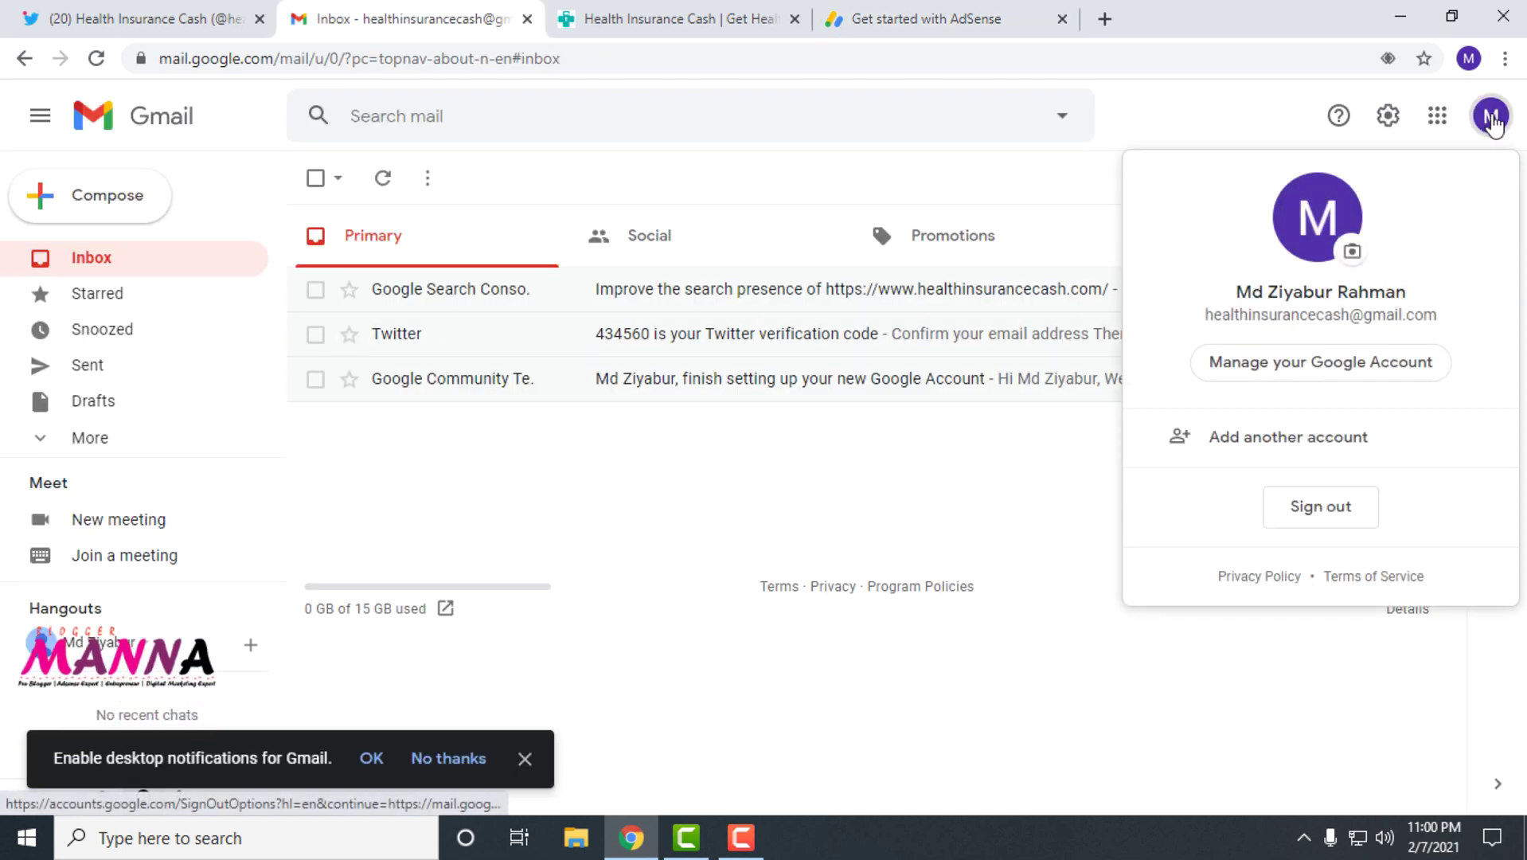
pyautogui.click(862, 172)
pyautogui.click(875, 22)
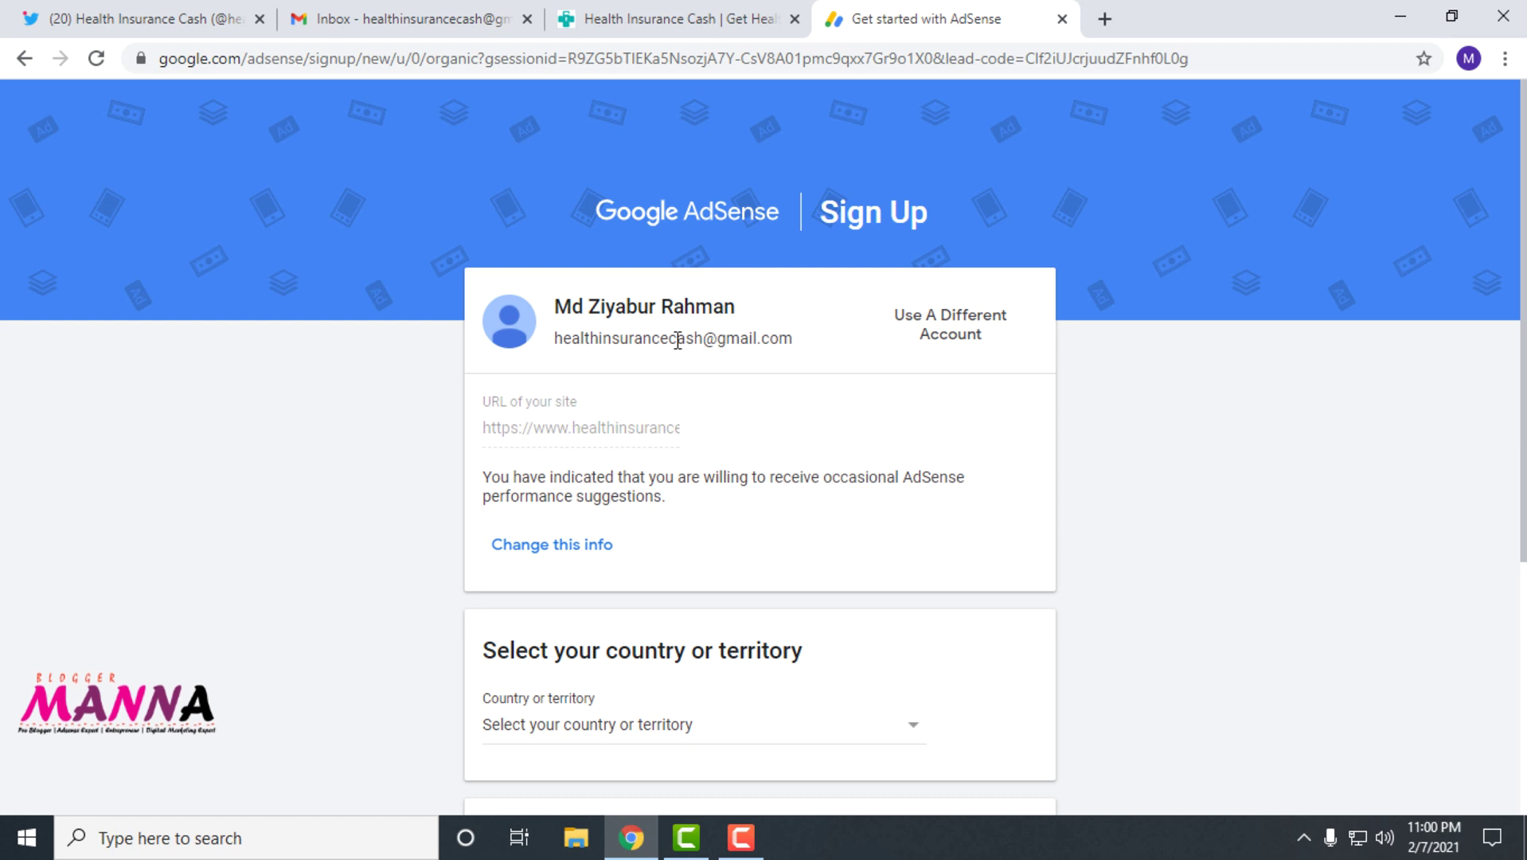
# Step: Select Bangladesh as the country or territory for the AdSense account
pyautogui.scroll(-3, 1092, 486)
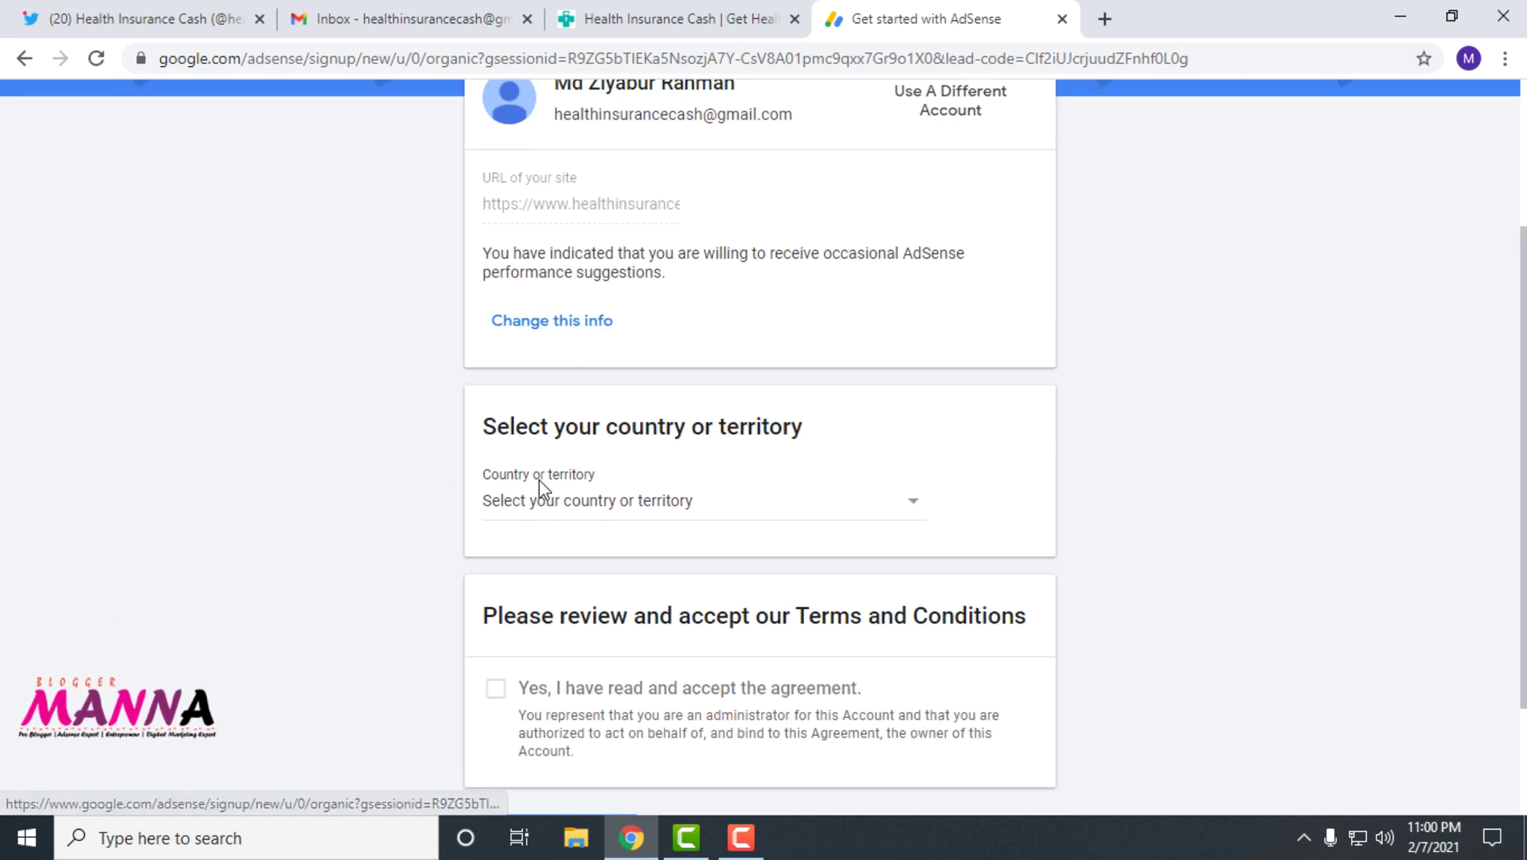
pyautogui.click(860, 500)
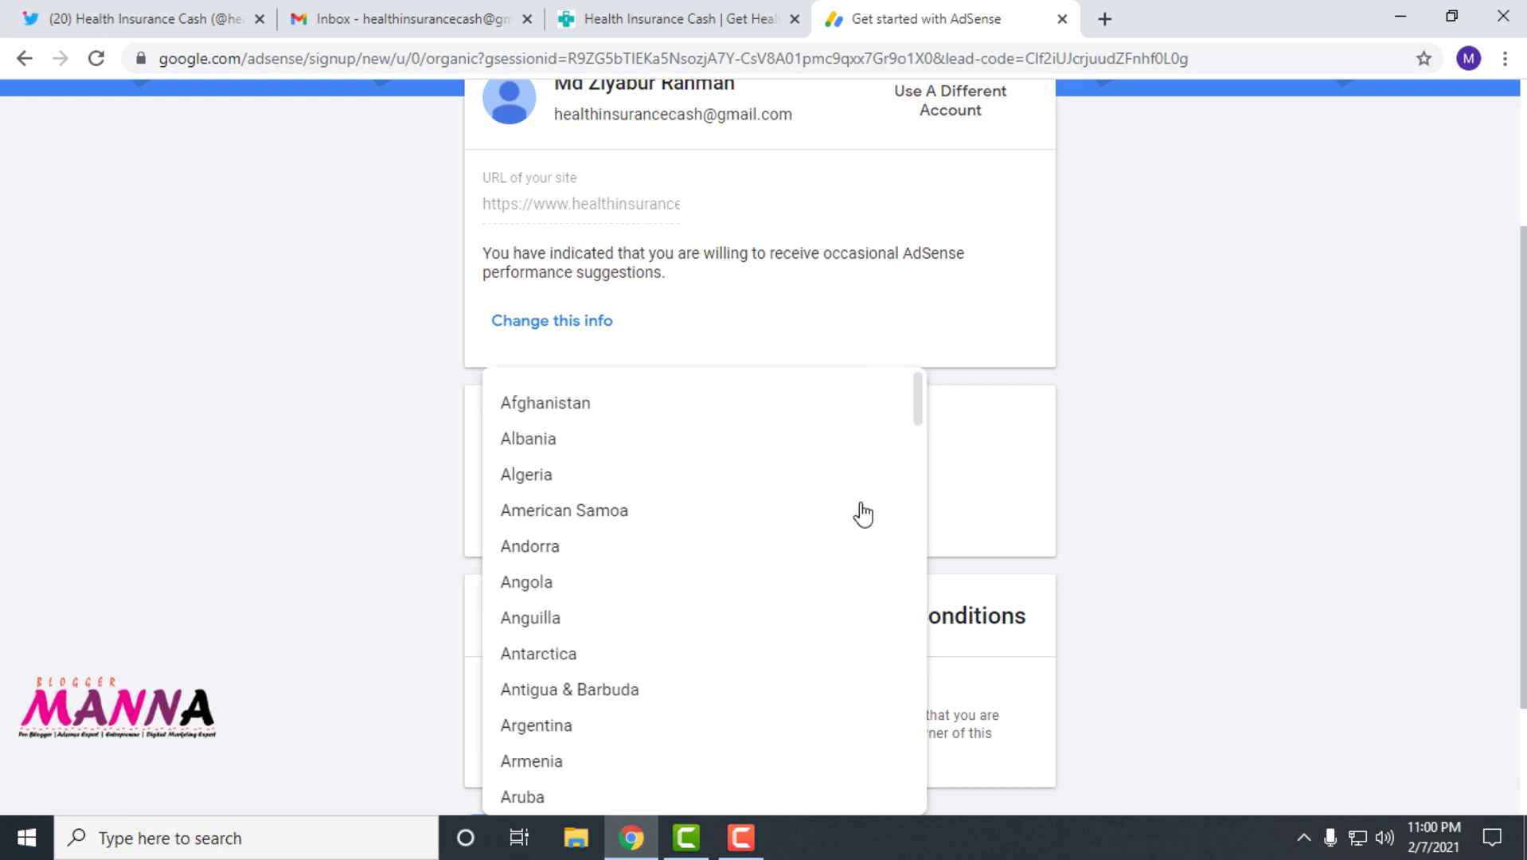
pyautogui.scroll(-2, 860, 495)
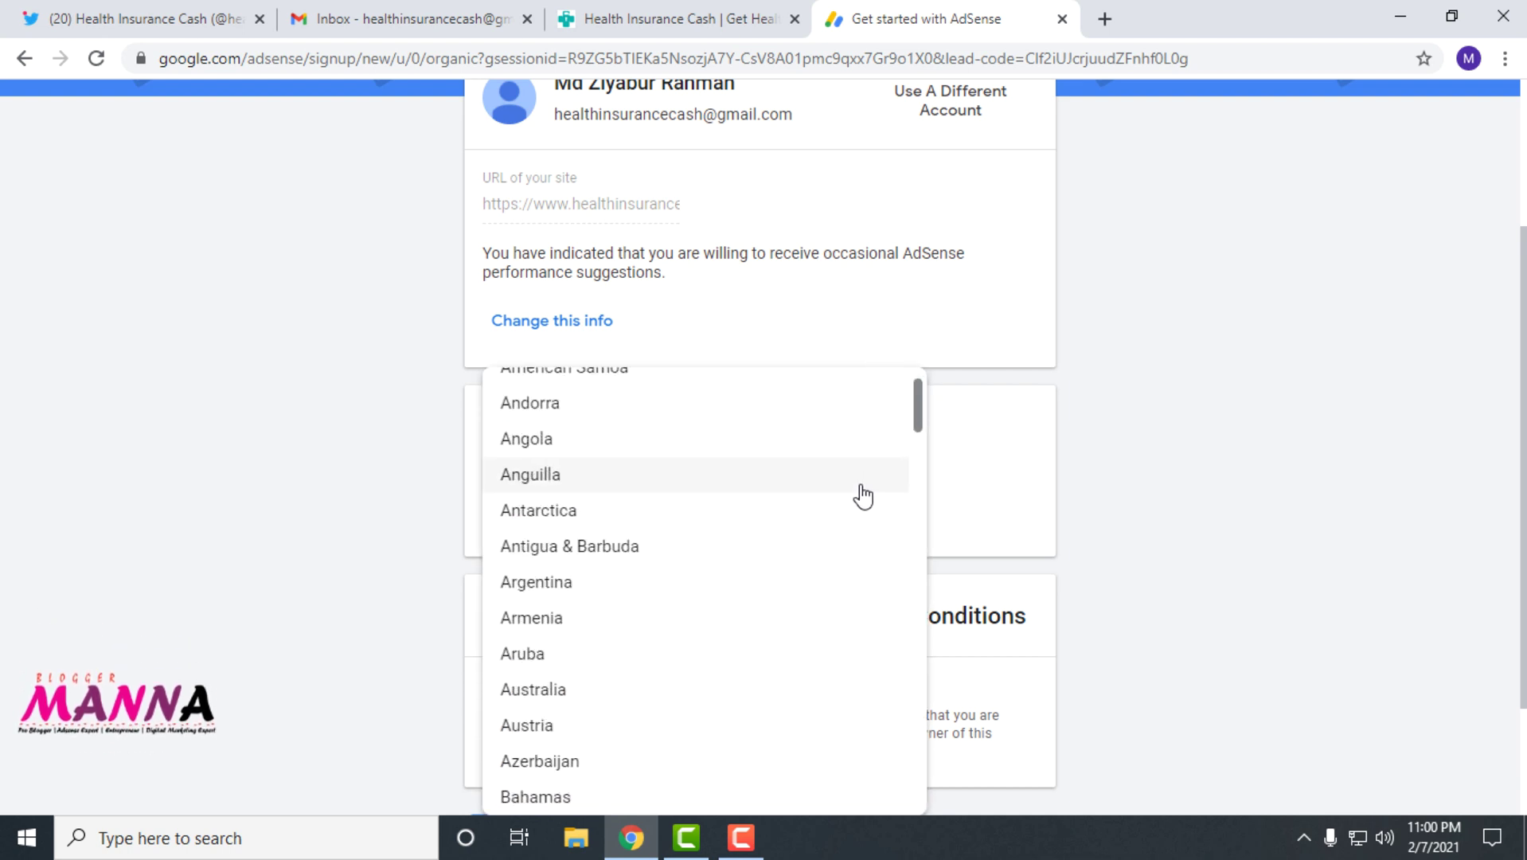
pyautogui.scroll(-3, 850, 530)
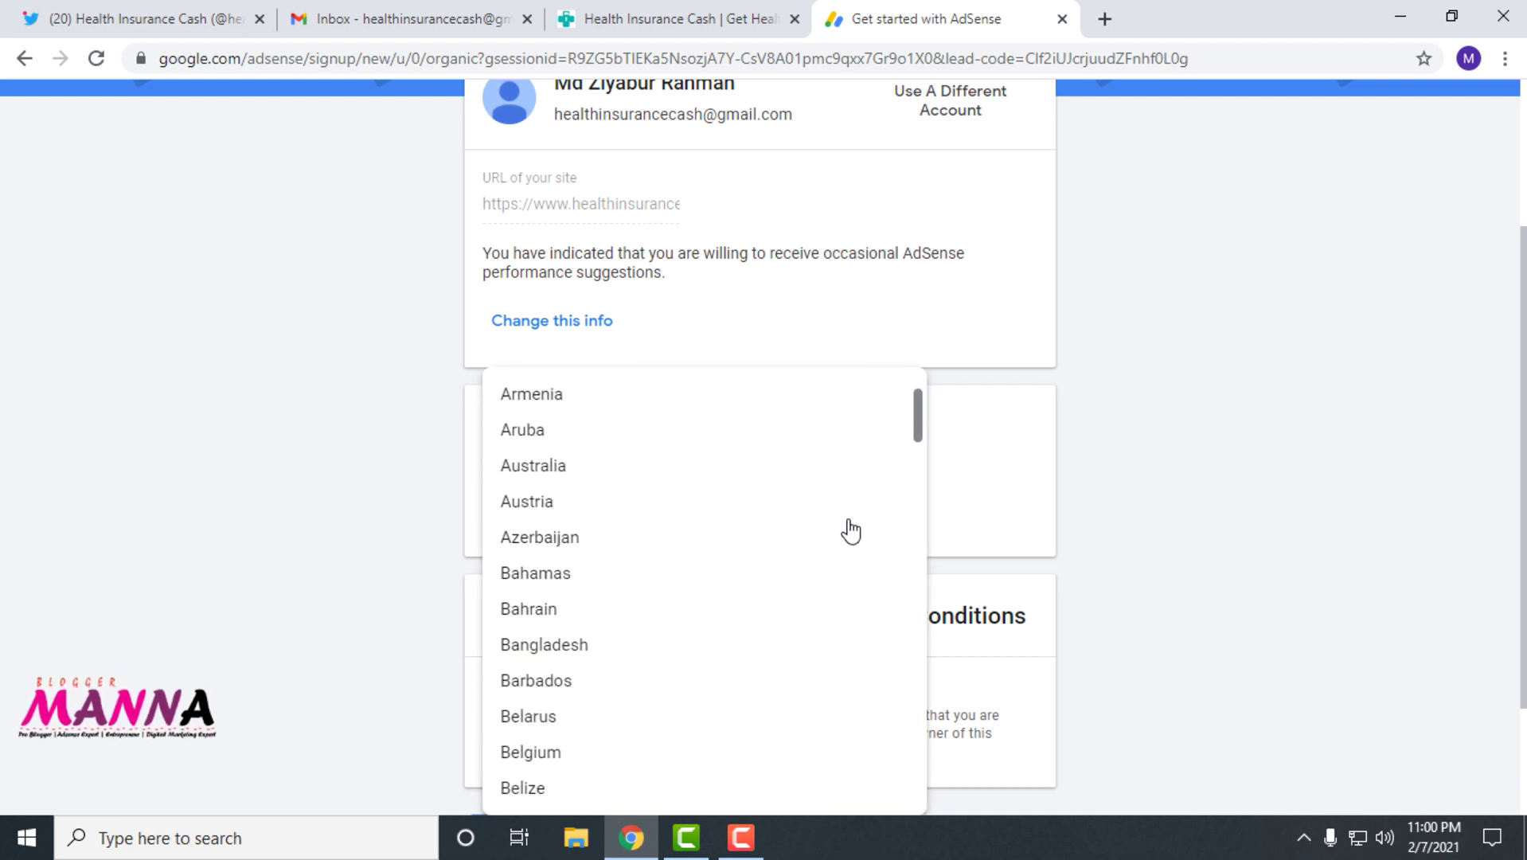
pyautogui.click(579, 649)
# Step: Accept the AdSense Terms and Conditions, look through the agreement to its end, and create the account
pyautogui.scroll(-6, 495, 573)
pyautogui.click(498, 530)
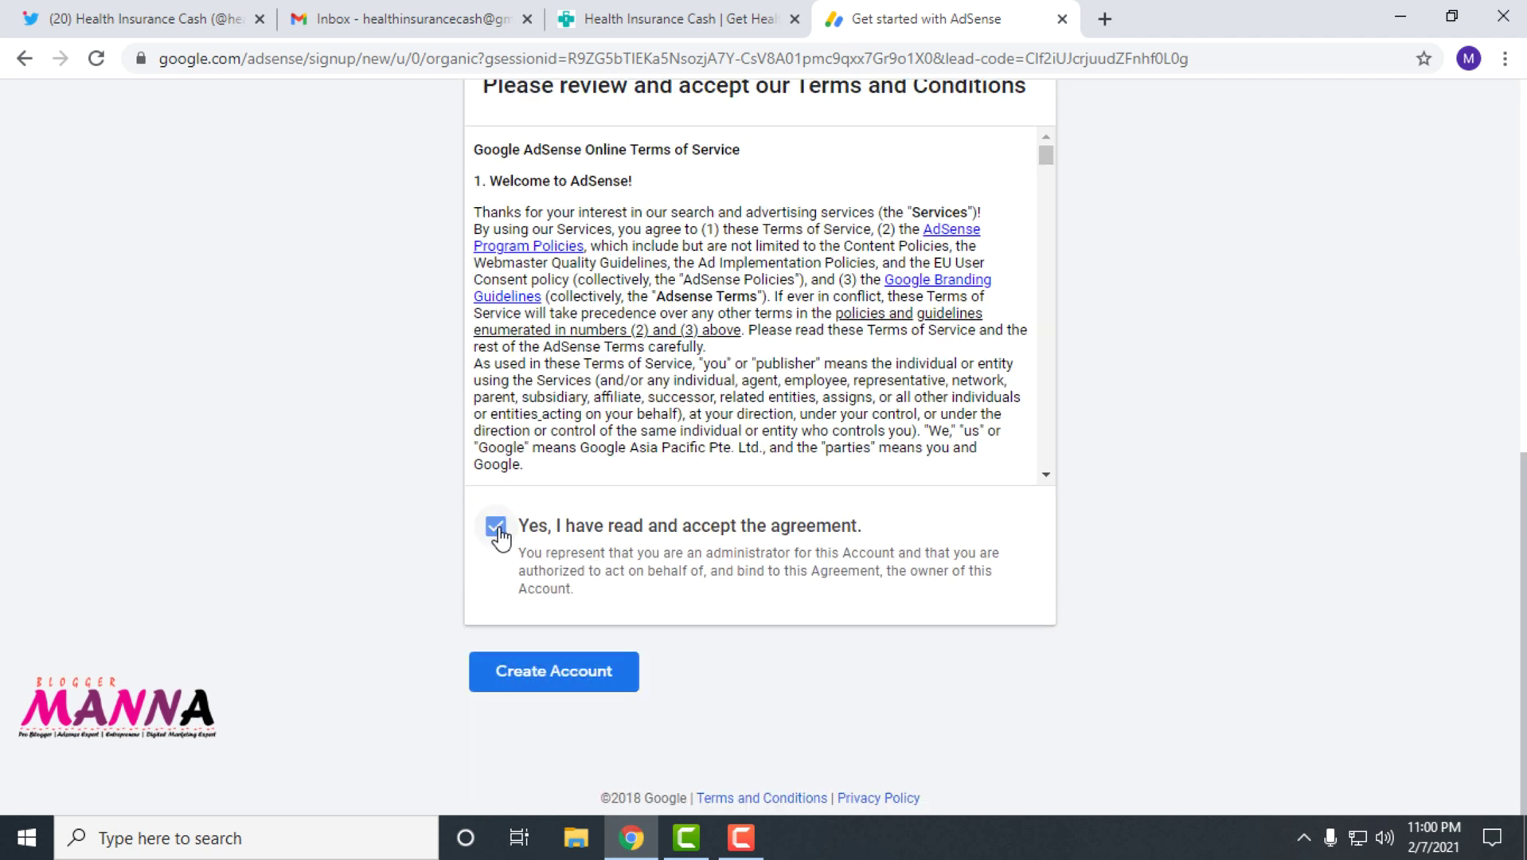
pyautogui.moveTo(1045, 163); pyautogui.dragTo(1066, 490)
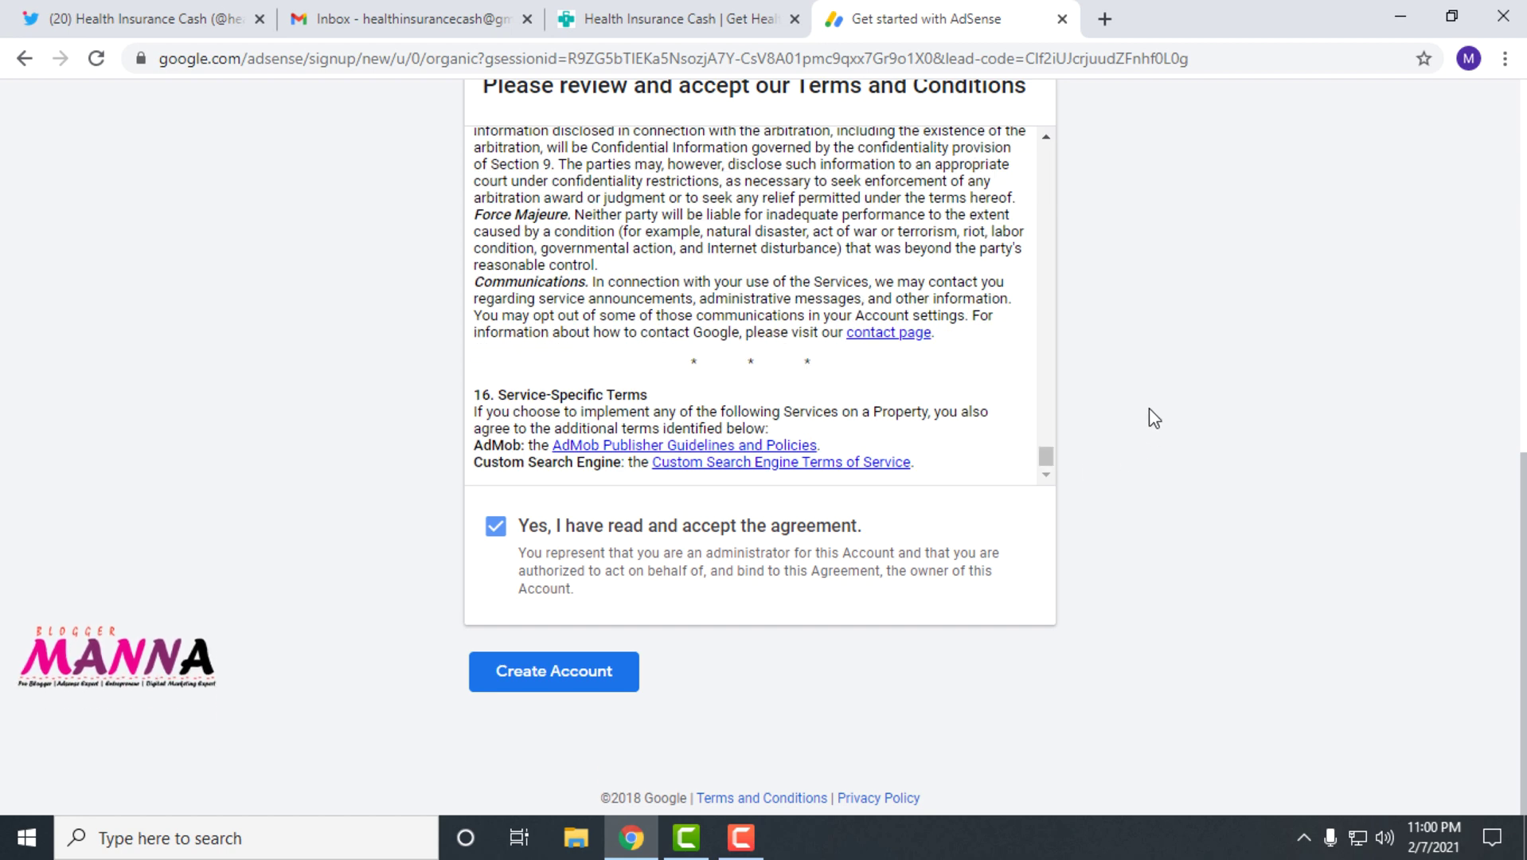
pyautogui.scroll(1, 1148, 408)
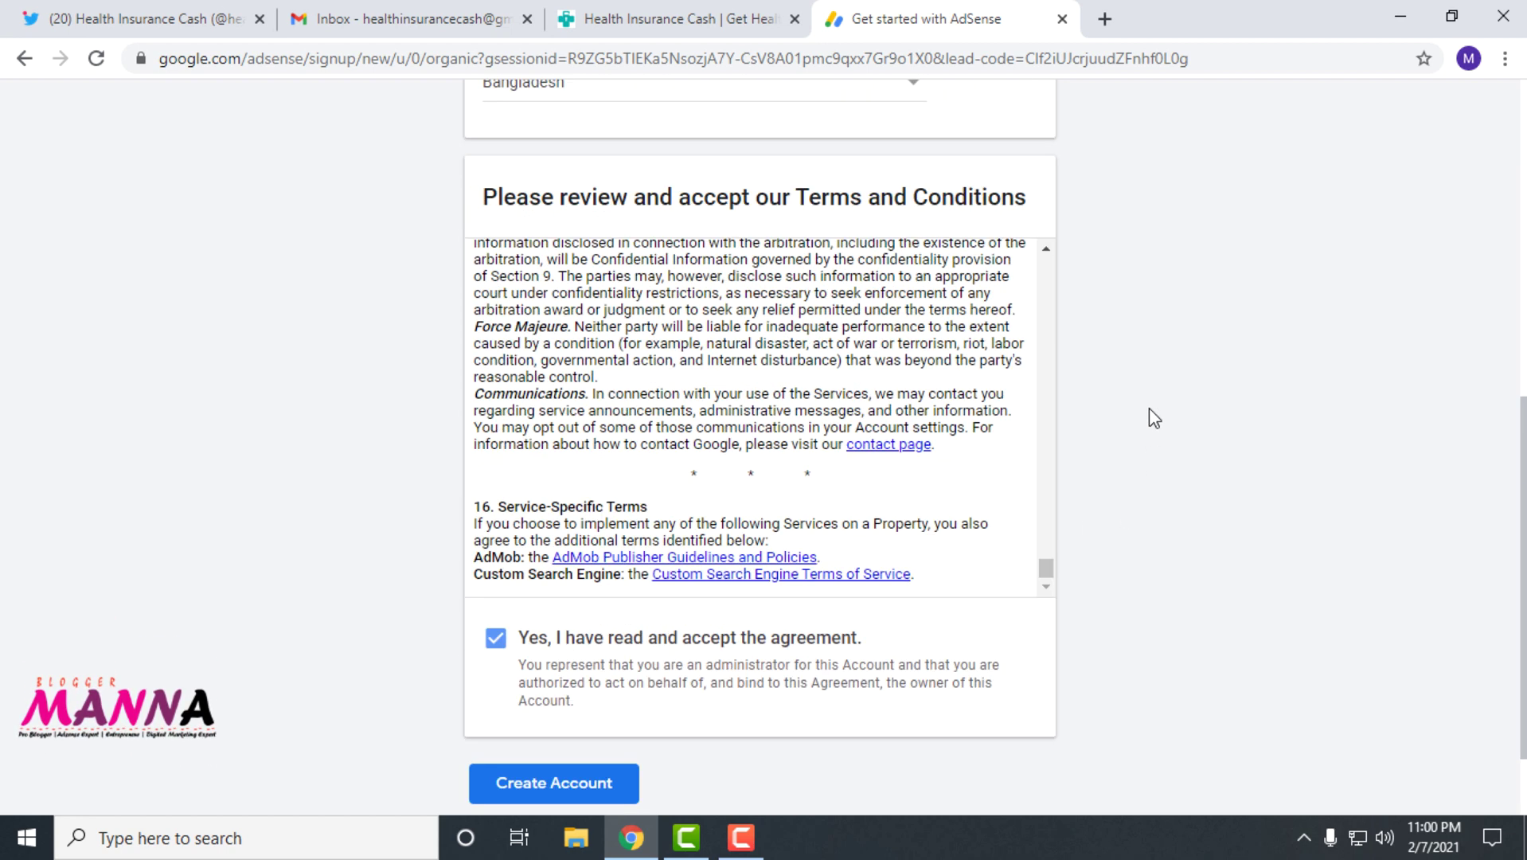
pyautogui.scroll(-1, 1148, 414)
pyautogui.scroll(5, 1119, 412)
pyautogui.scroll(-5, 1119, 412)
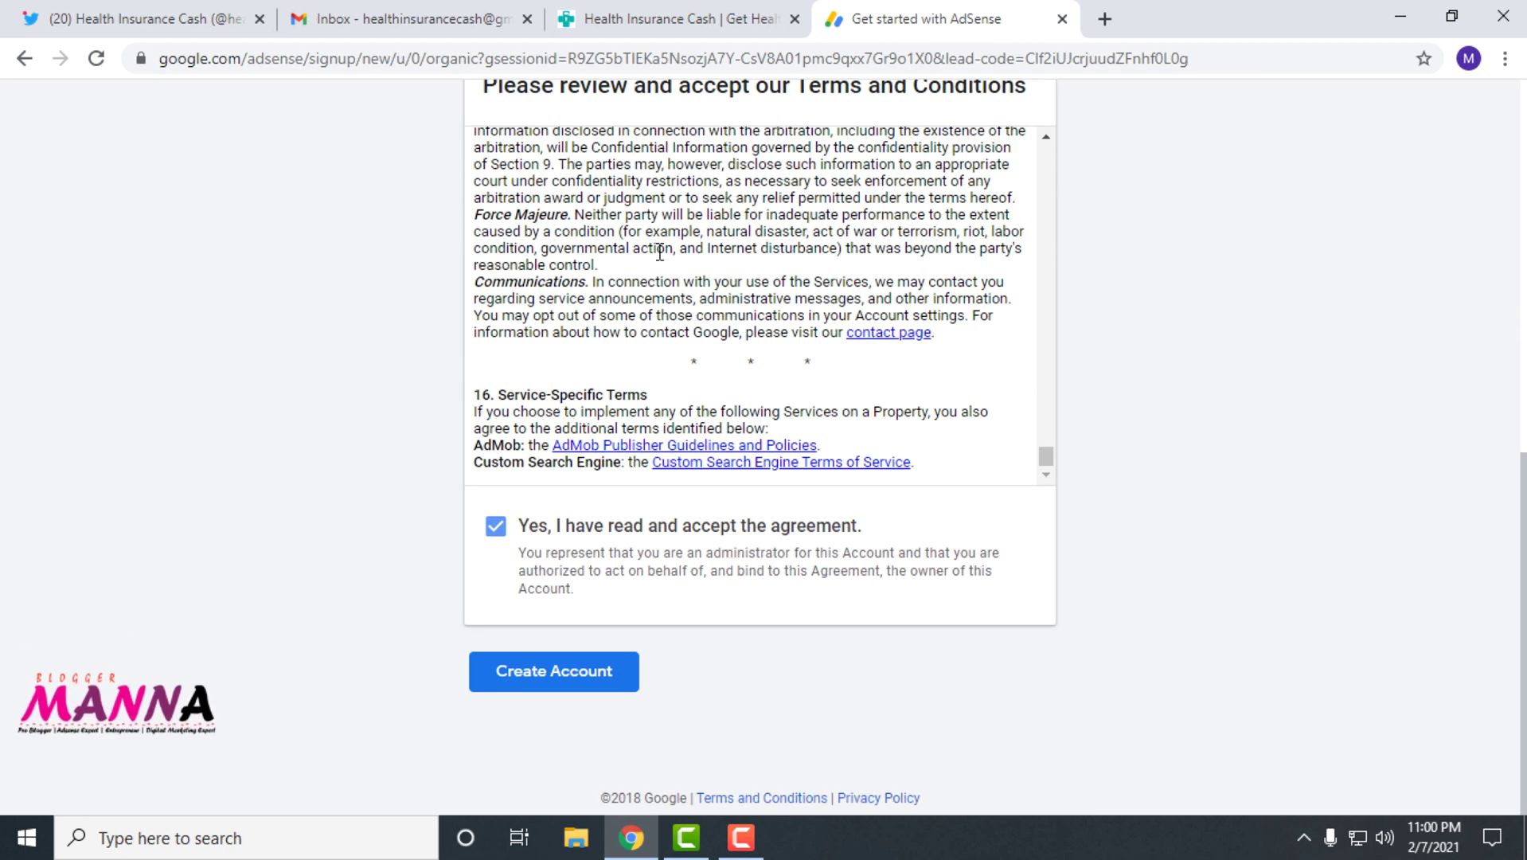
pyautogui.click(544, 674)
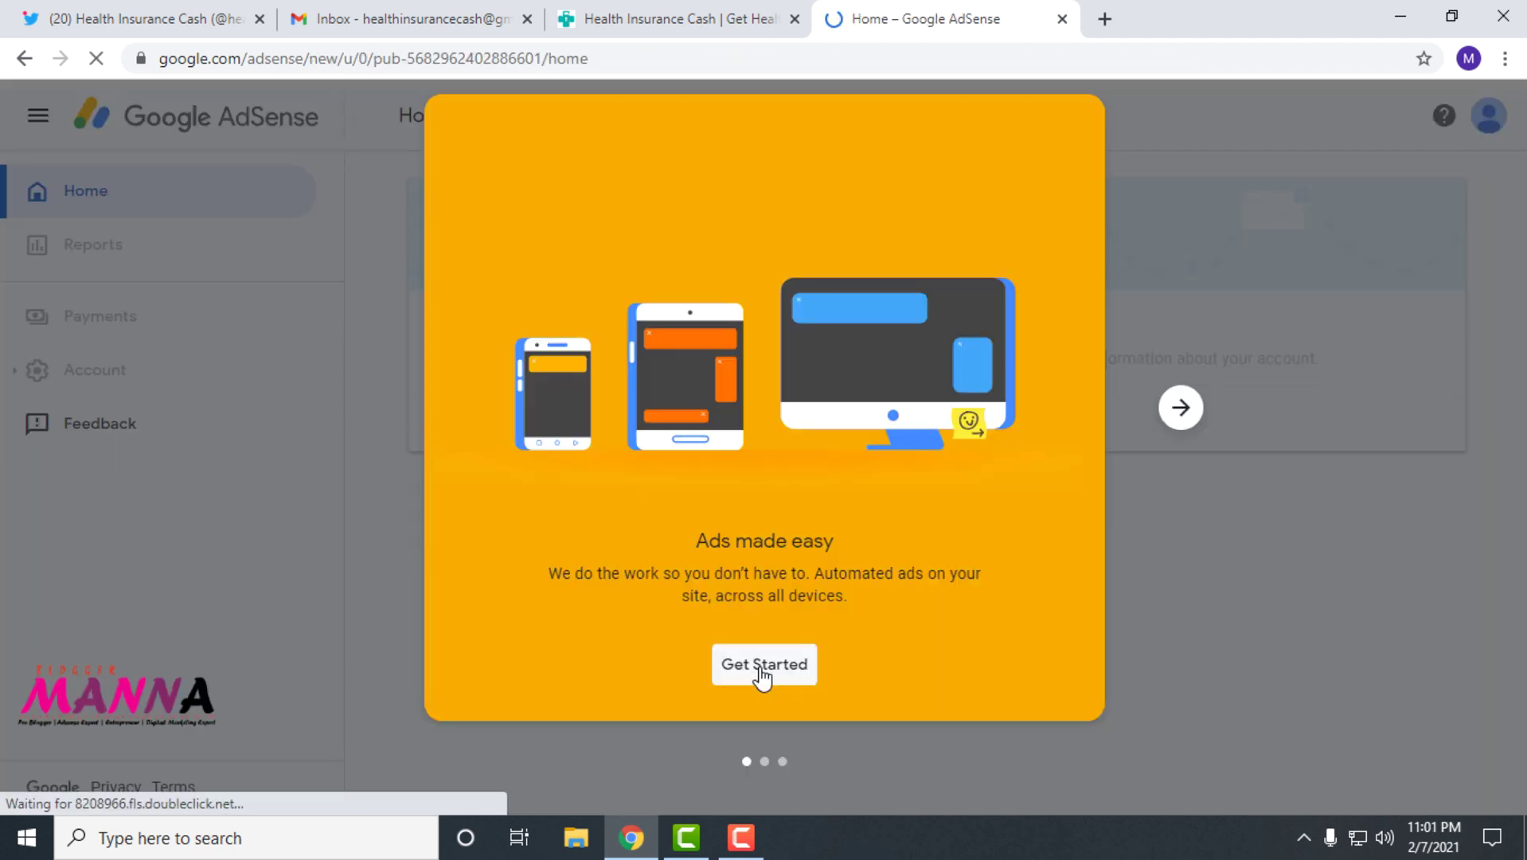
# Step: Get started in AdSense, fill in the payment address lines, city and postal code, and submit the address
pyautogui.click(762, 667)
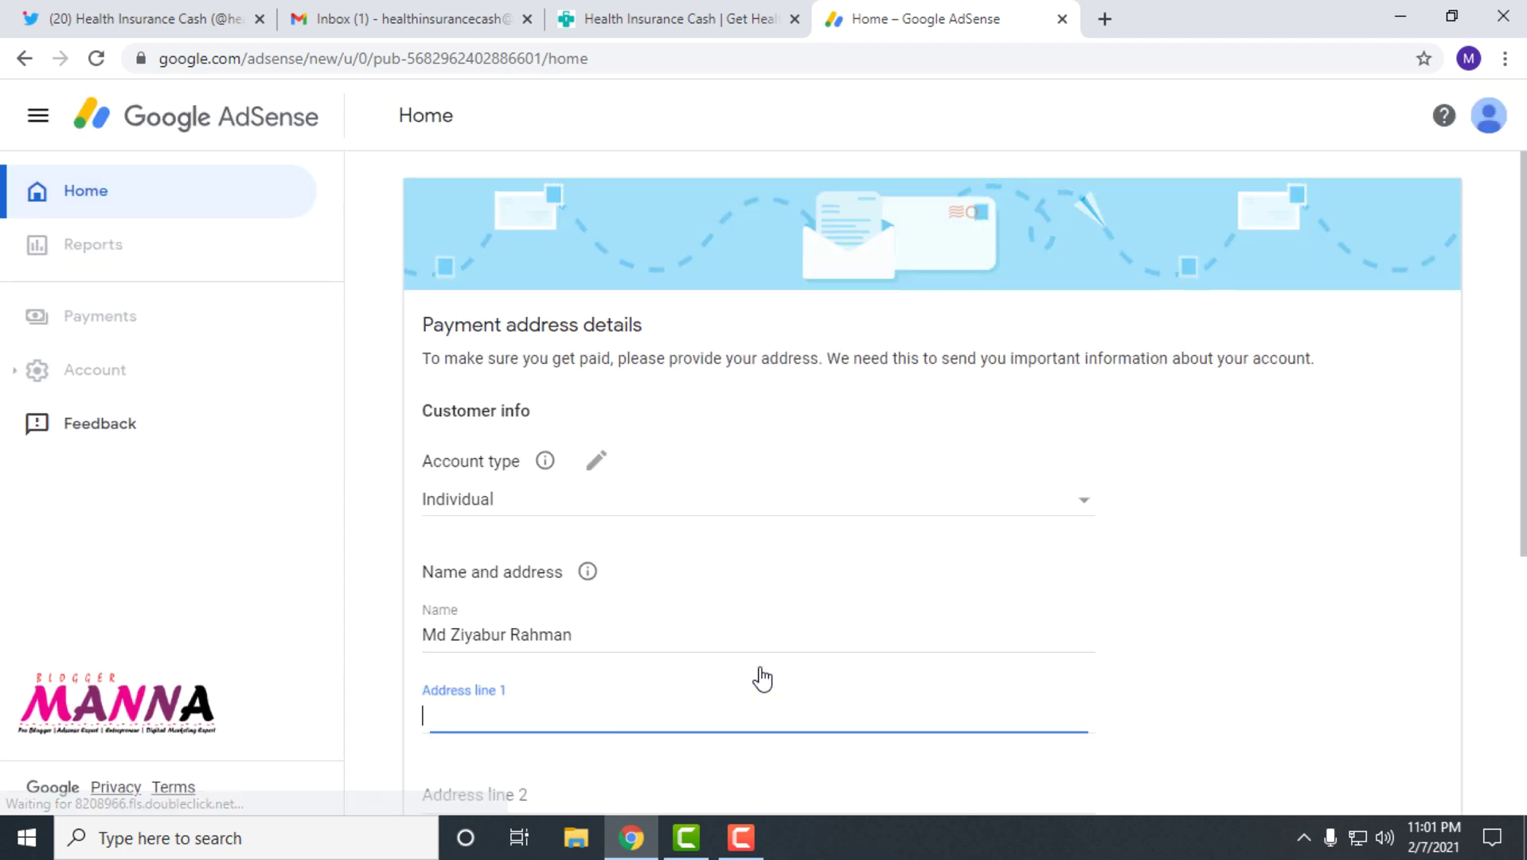
pyautogui.scroll(-3, 812, 576)
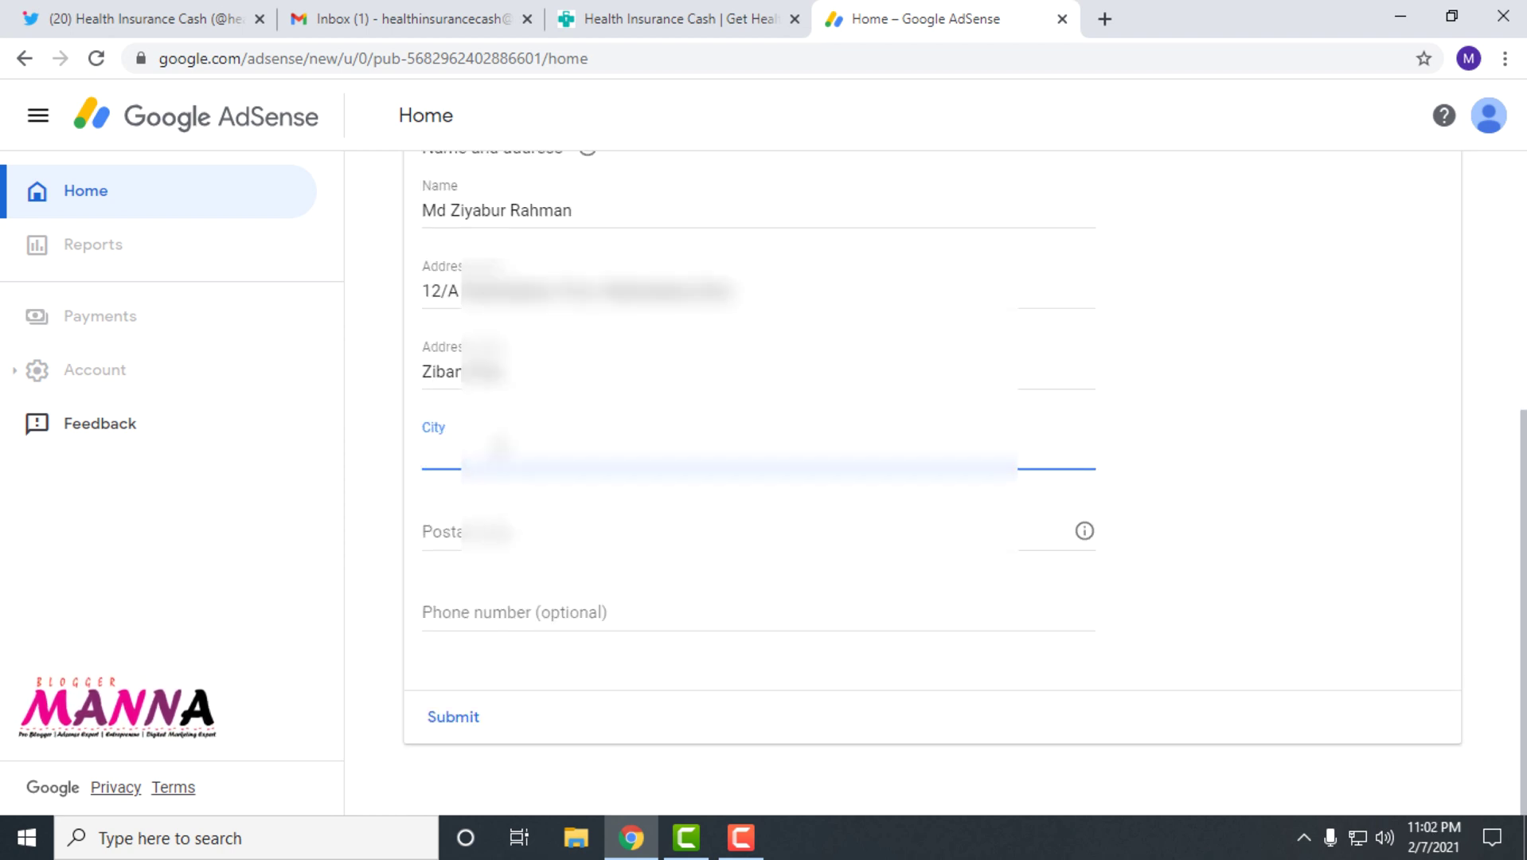
pyautogui.write('aj')
pyautogui.press('Tab')
pyautogui.write('5210')
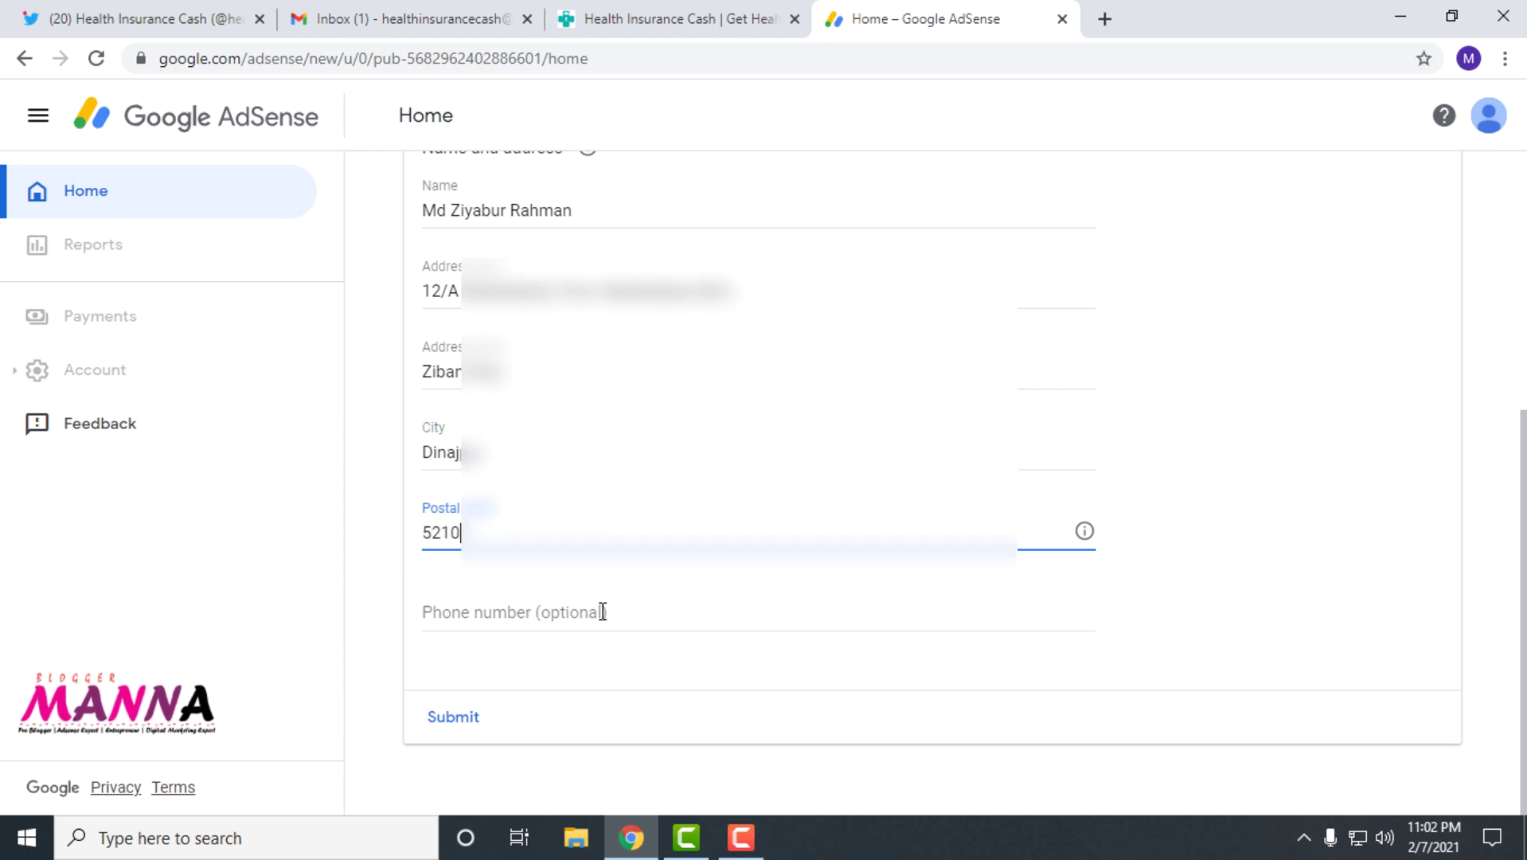
pyautogui.click(452, 718)
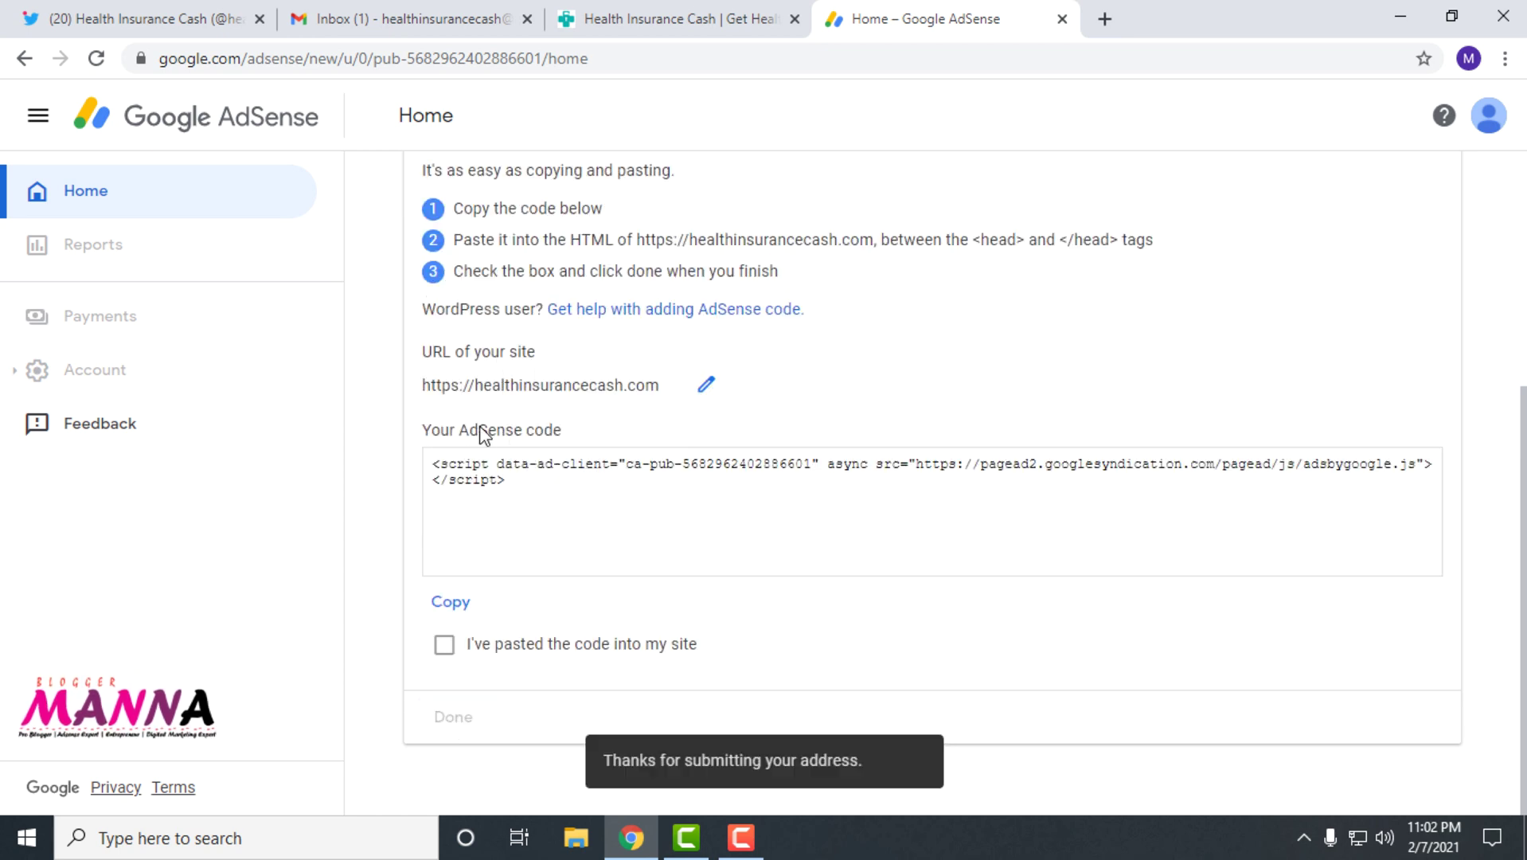
# Step: Select and copy the whole AdSense code snippet
pyautogui.moveTo(434, 462); pyautogui.dragTo(512, 489)
pyautogui.rightClick(490, 480)
pyautogui.click(508, 502)
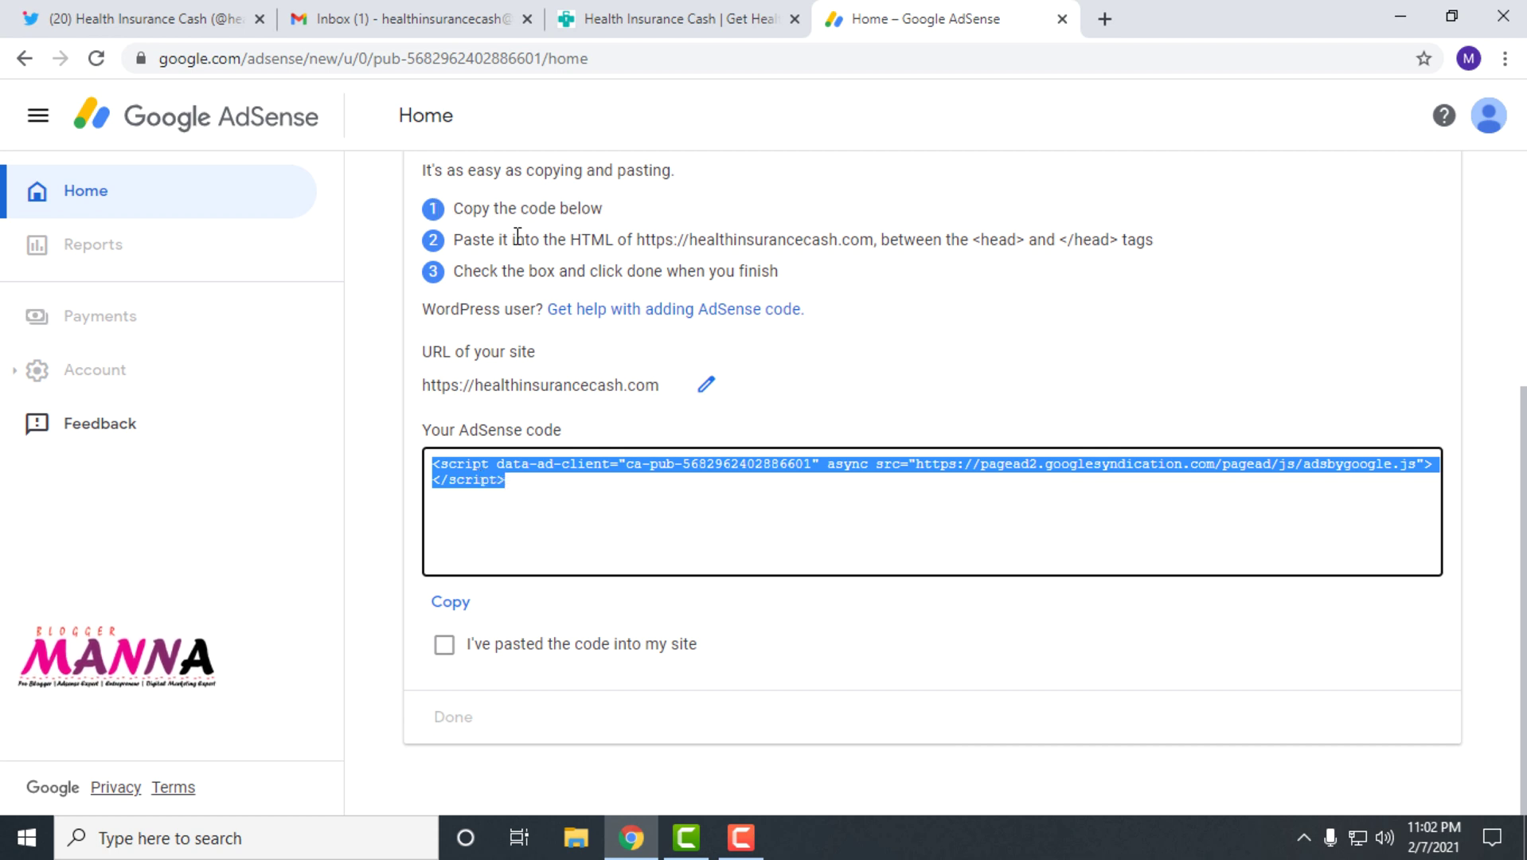
# Step: Read the instructions on placing the code between the <head> and </head> tags and on confirming when finished
pyautogui.moveTo(455, 239); pyautogui.dragTo(1154, 242)
pyautogui.click(1156, 243)
pyautogui.moveTo(969, 241); pyautogui.dragTo(1022, 239)
pyautogui.click(1065, 240)
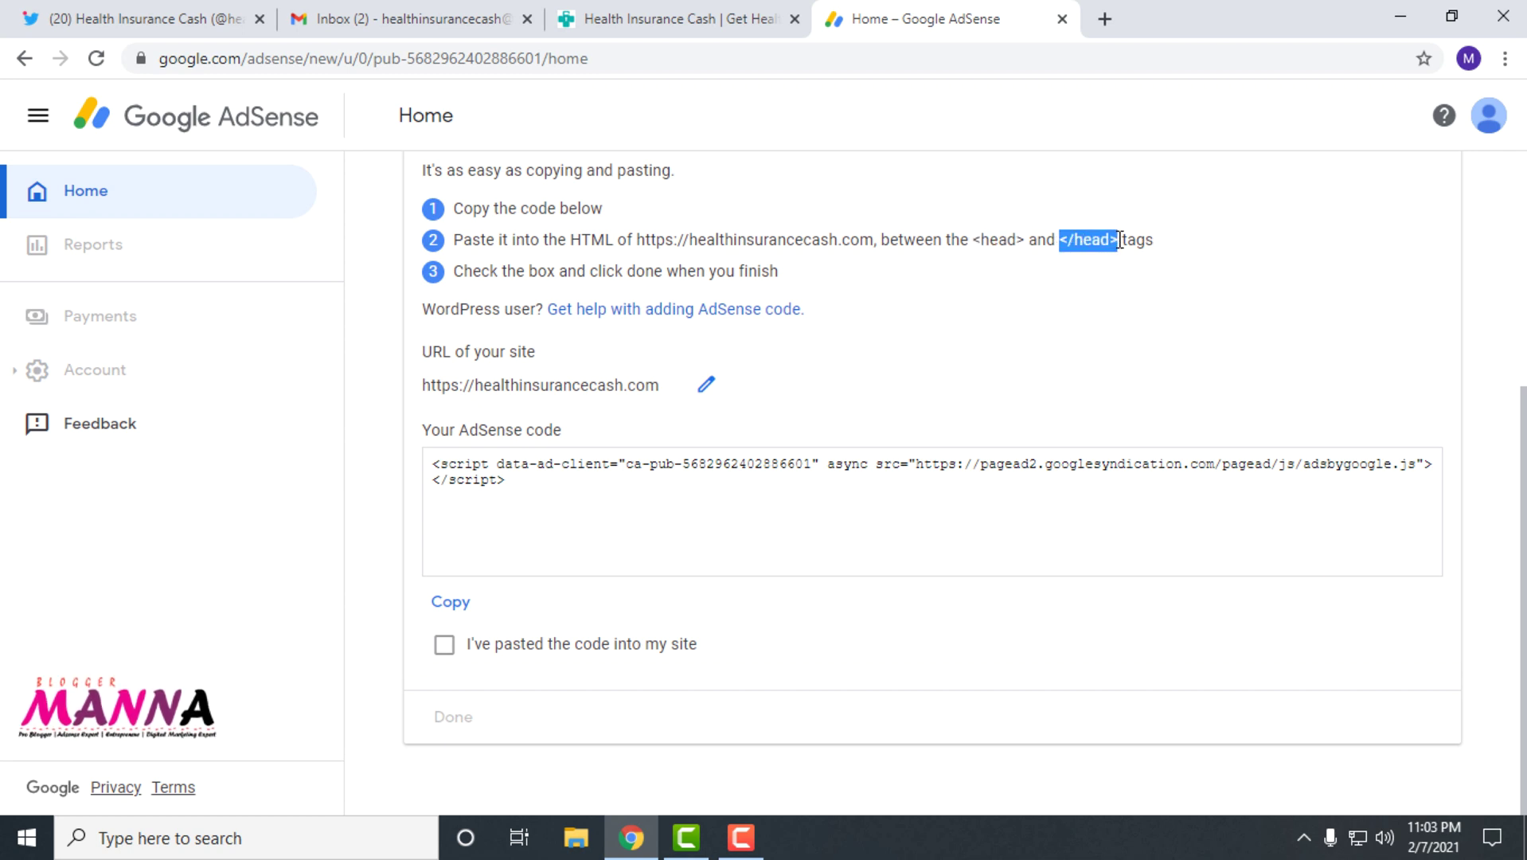
pyautogui.click(1159, 259)
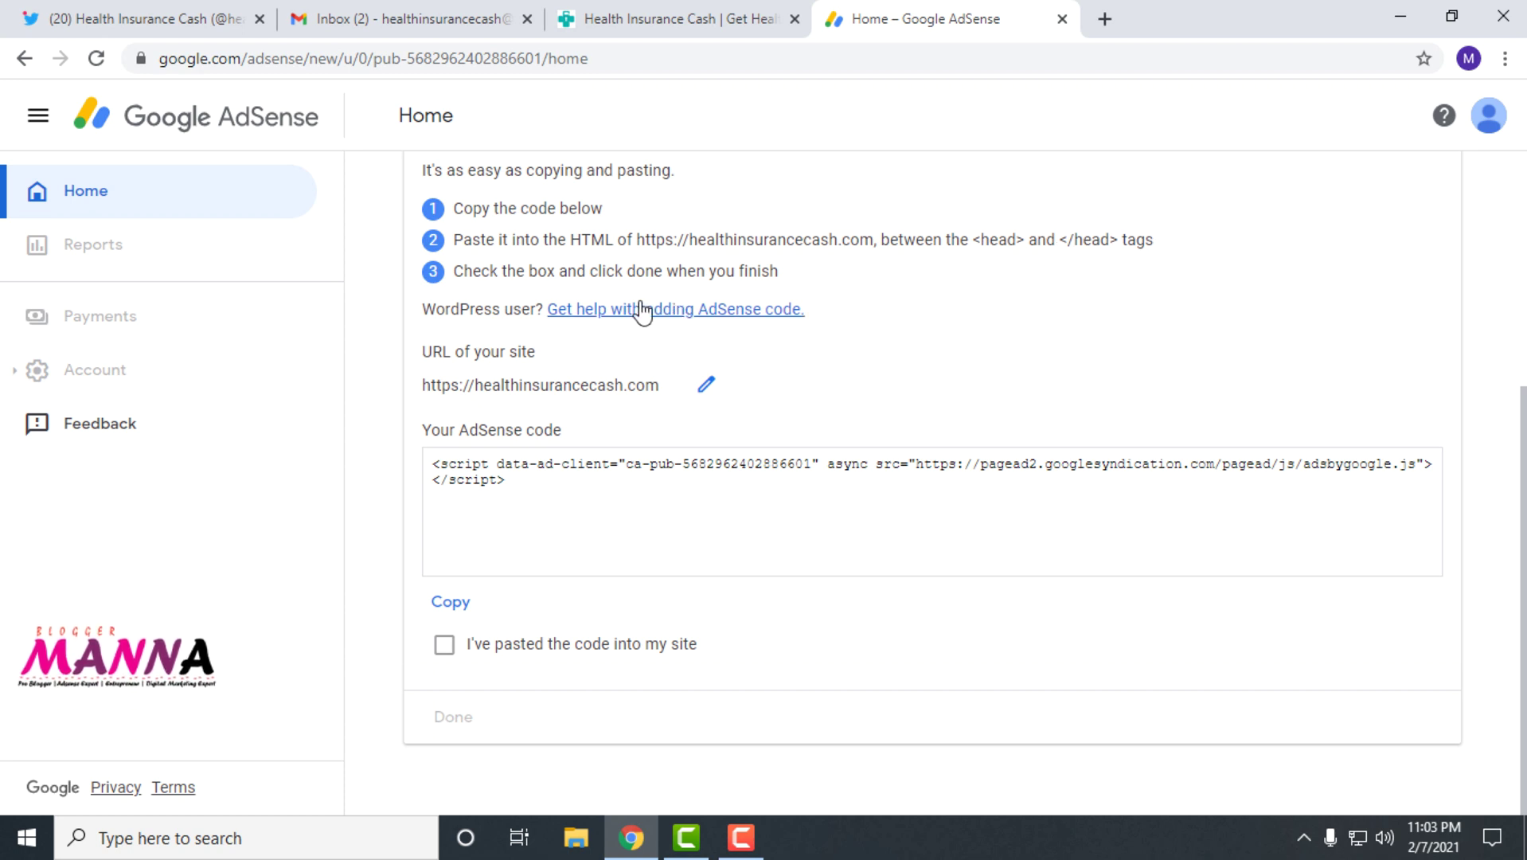
pyautogui.moveTo(454, 272); pyautogui.dragTo(776, 272)
pyautogui.click(824, 283)
pyautogui.click(1103, 19)
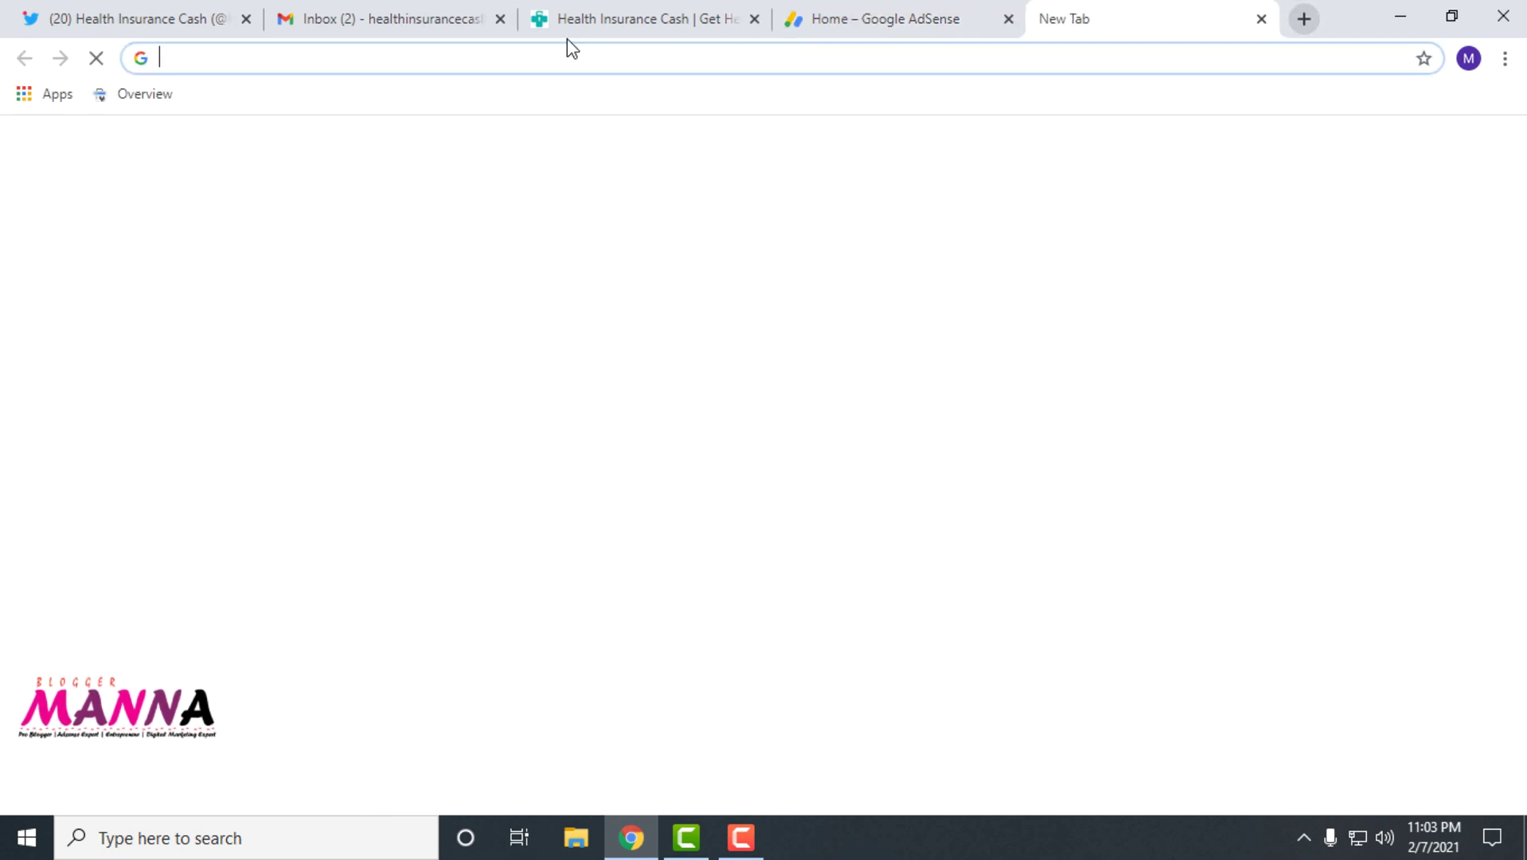
pyautogui.click(569, 24)
pyautogui.click(429, 60)
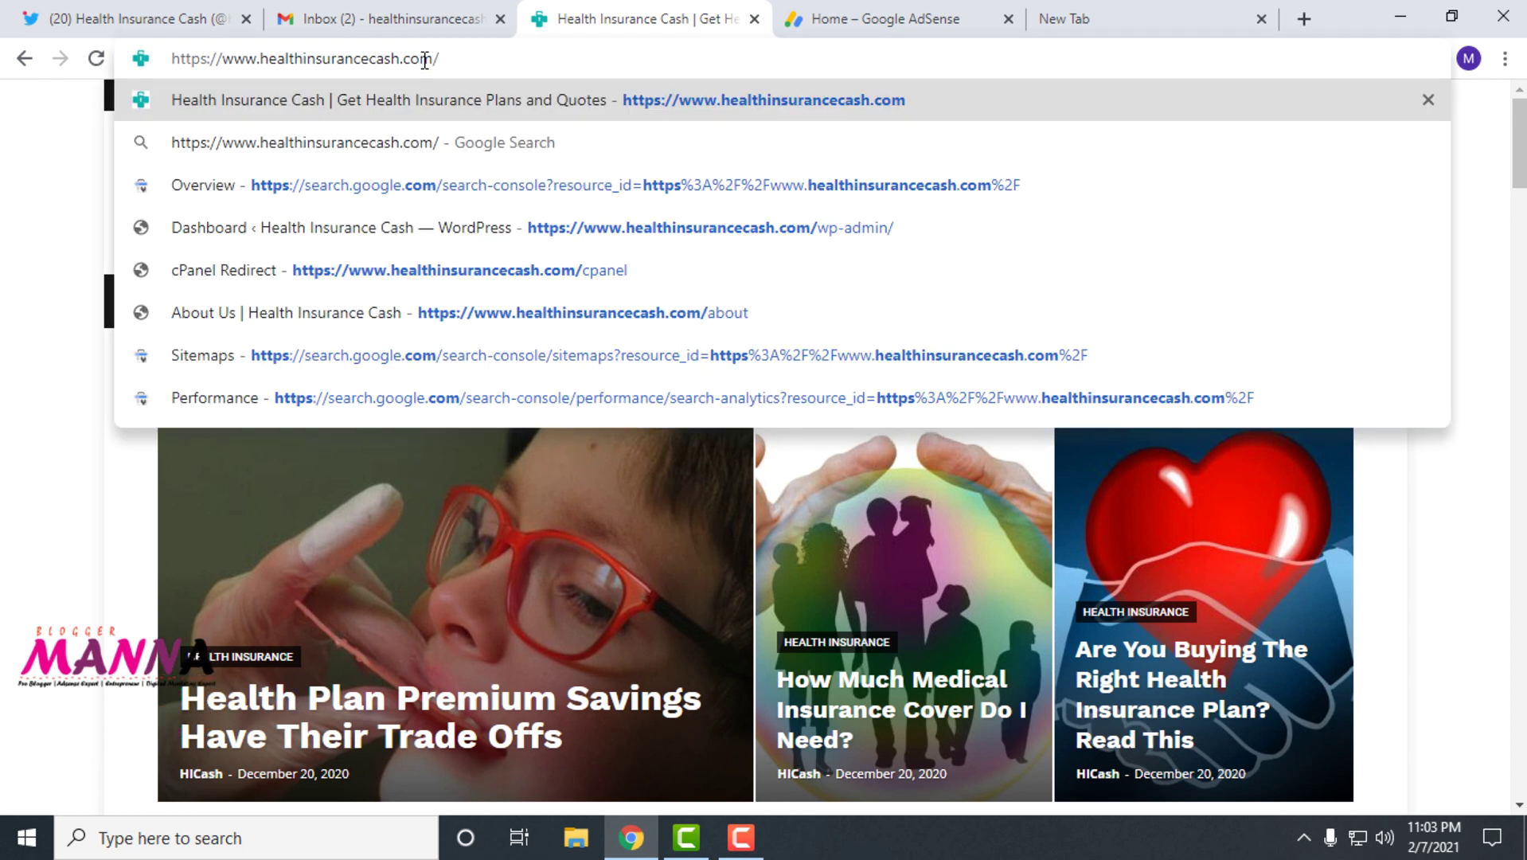
pyautogui.write('wp')
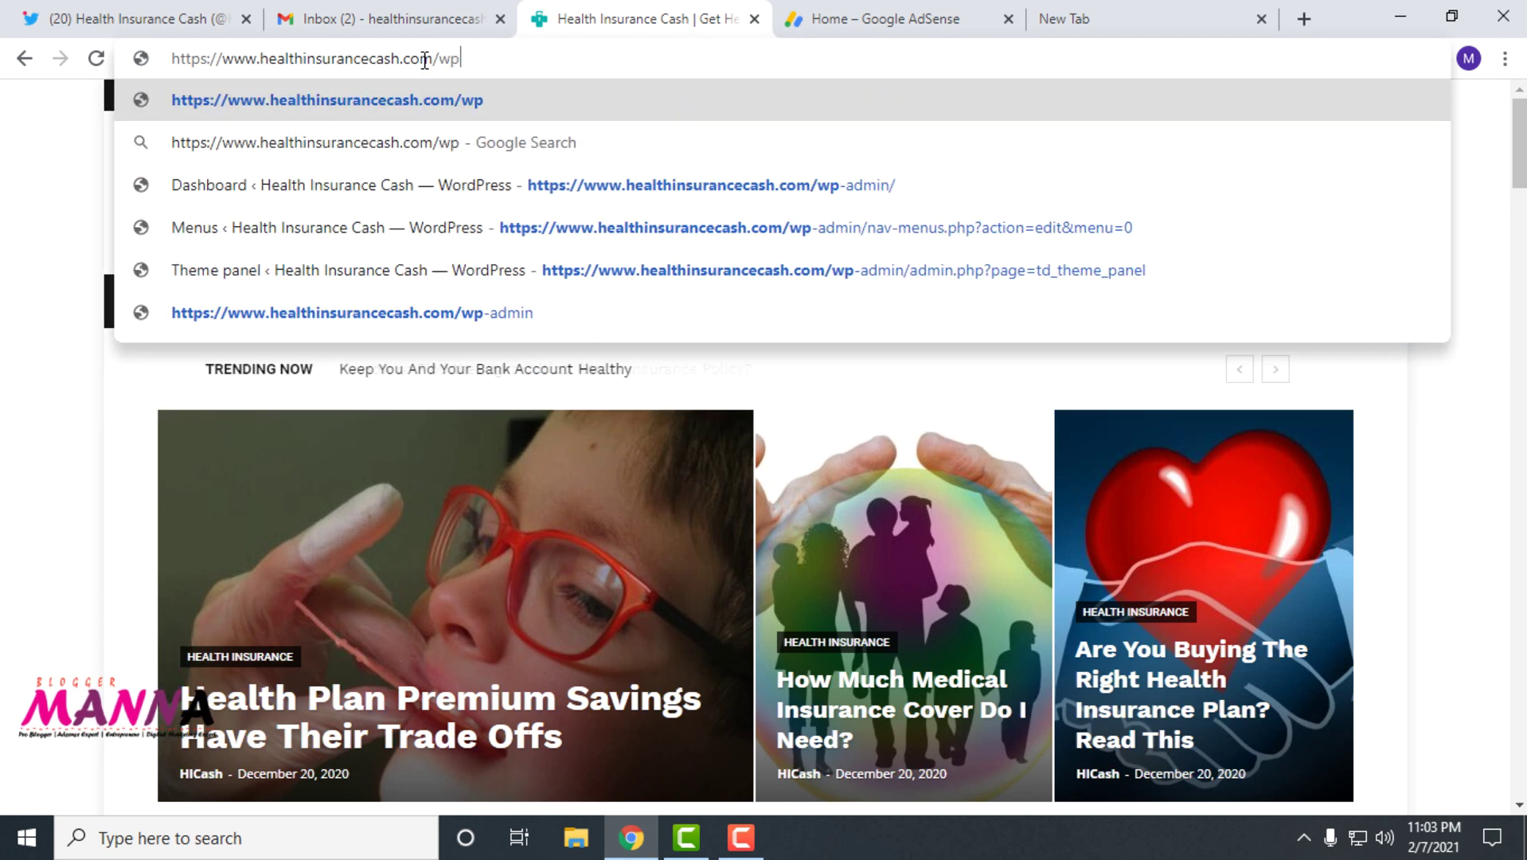
pyautogui.write('-admin')
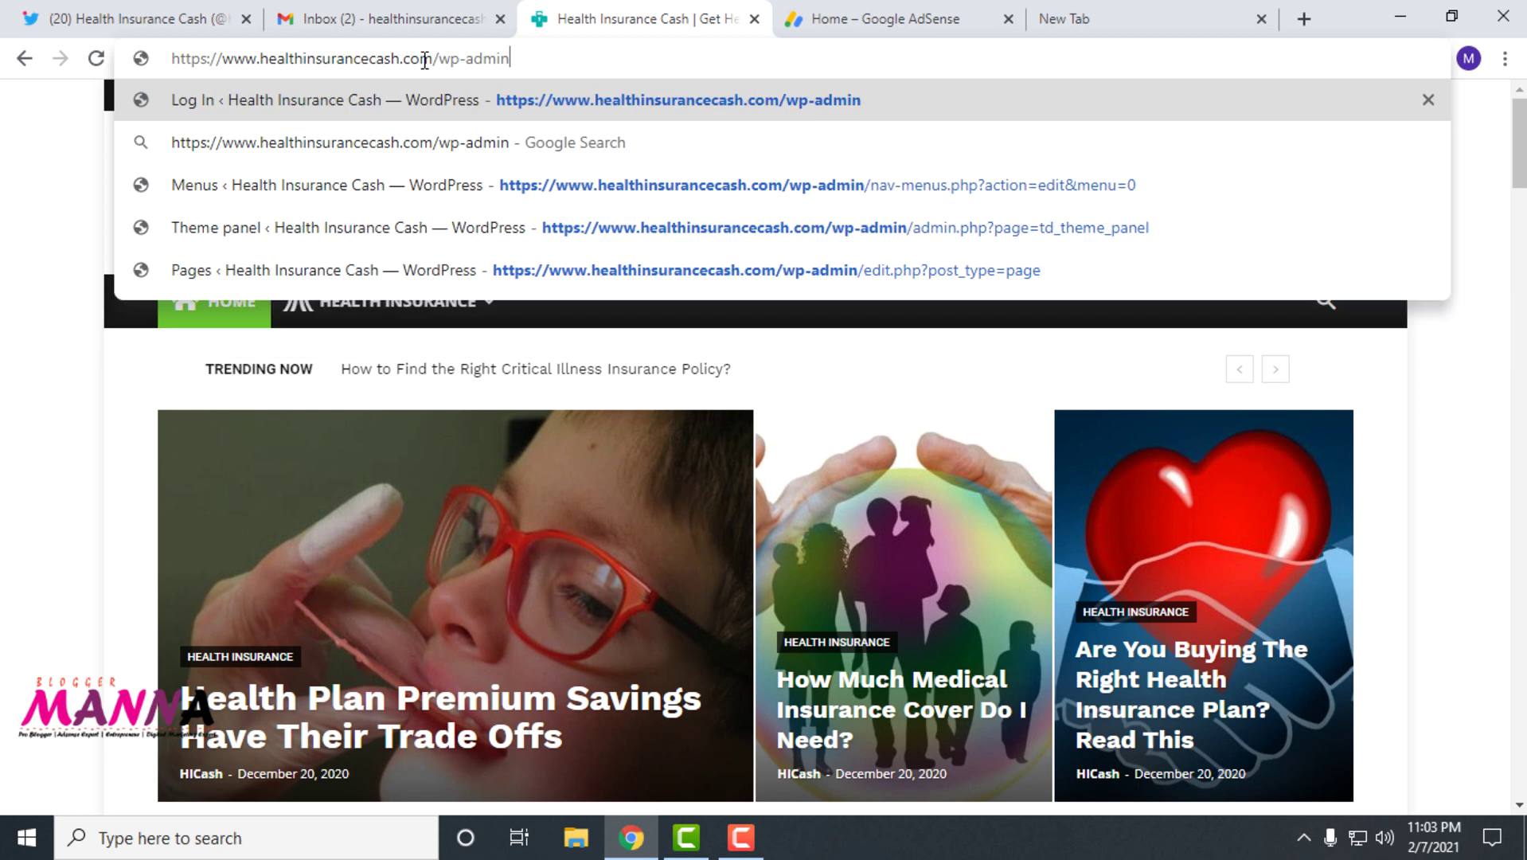
pyautogui.press('Return')
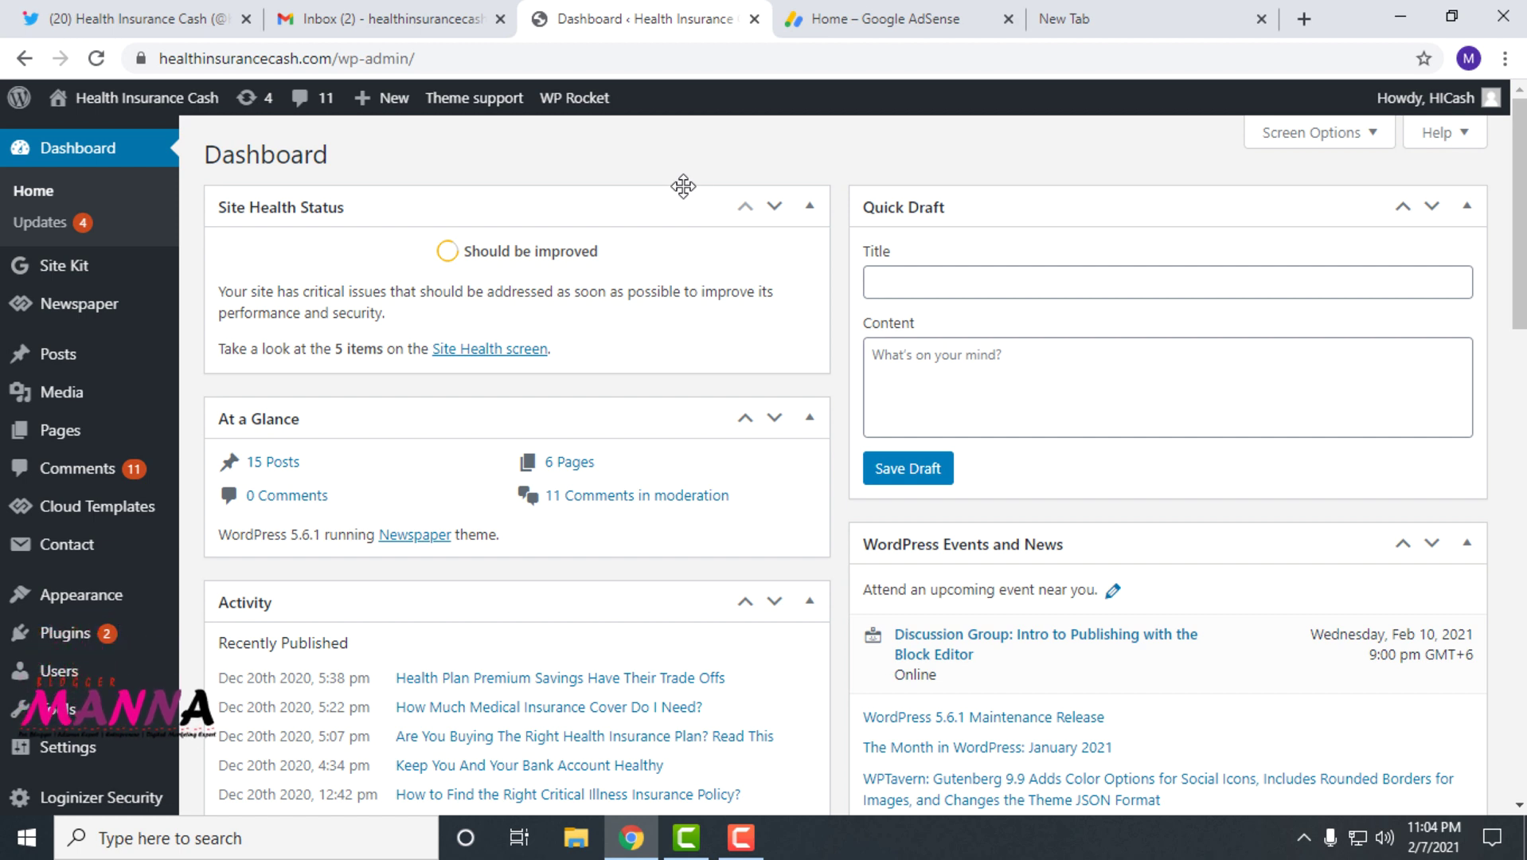
# Step: Open the WordPress Theme Editor for the site's theme
pyautogui.scroll(-1, 682, 186)
pyautogui.moveTo(87, 540)
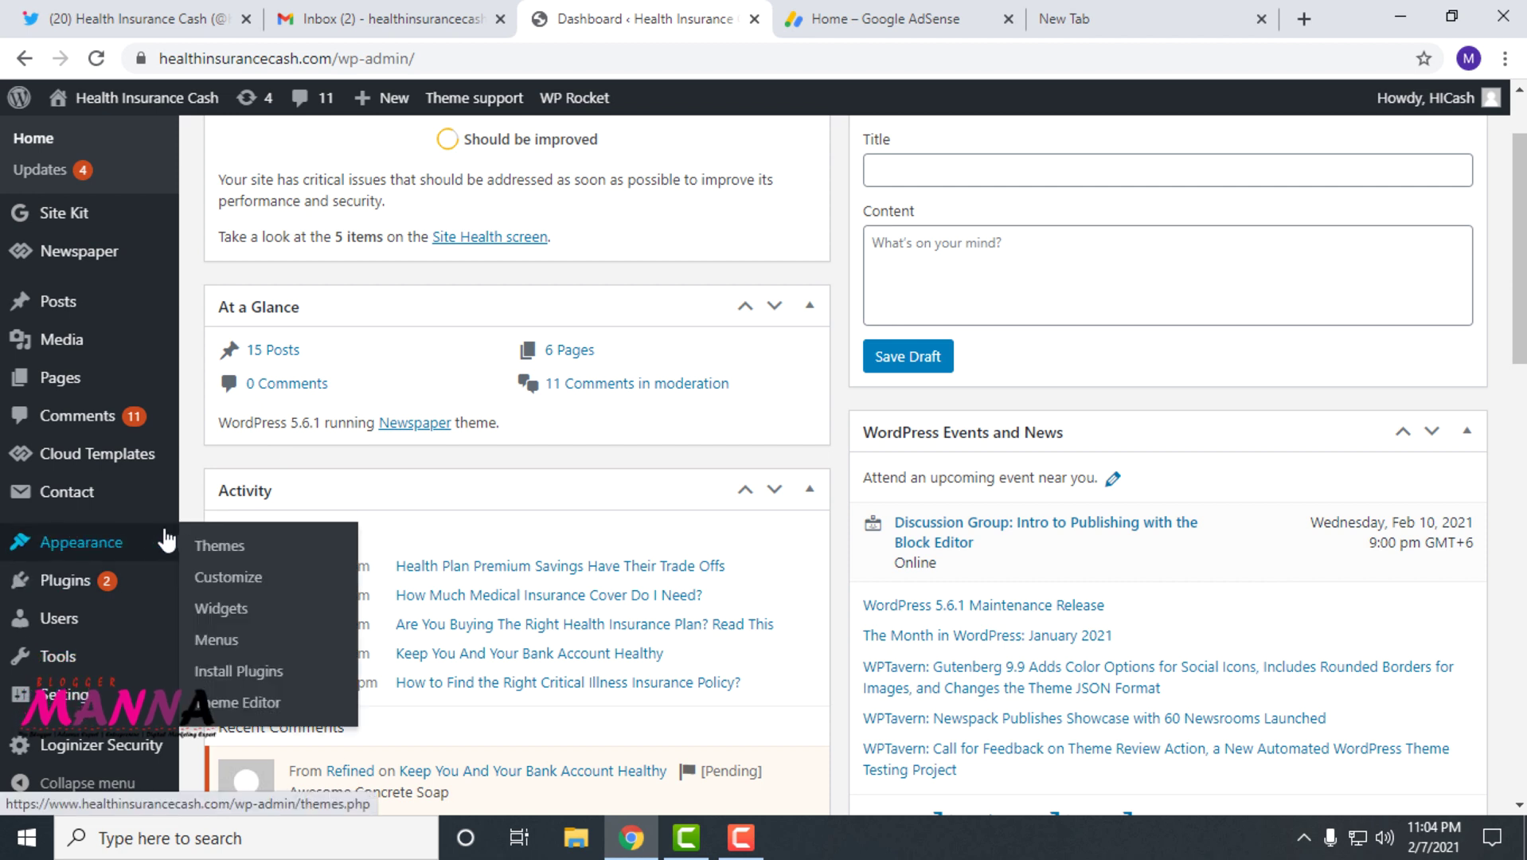
pyautogui.click(255, 705)
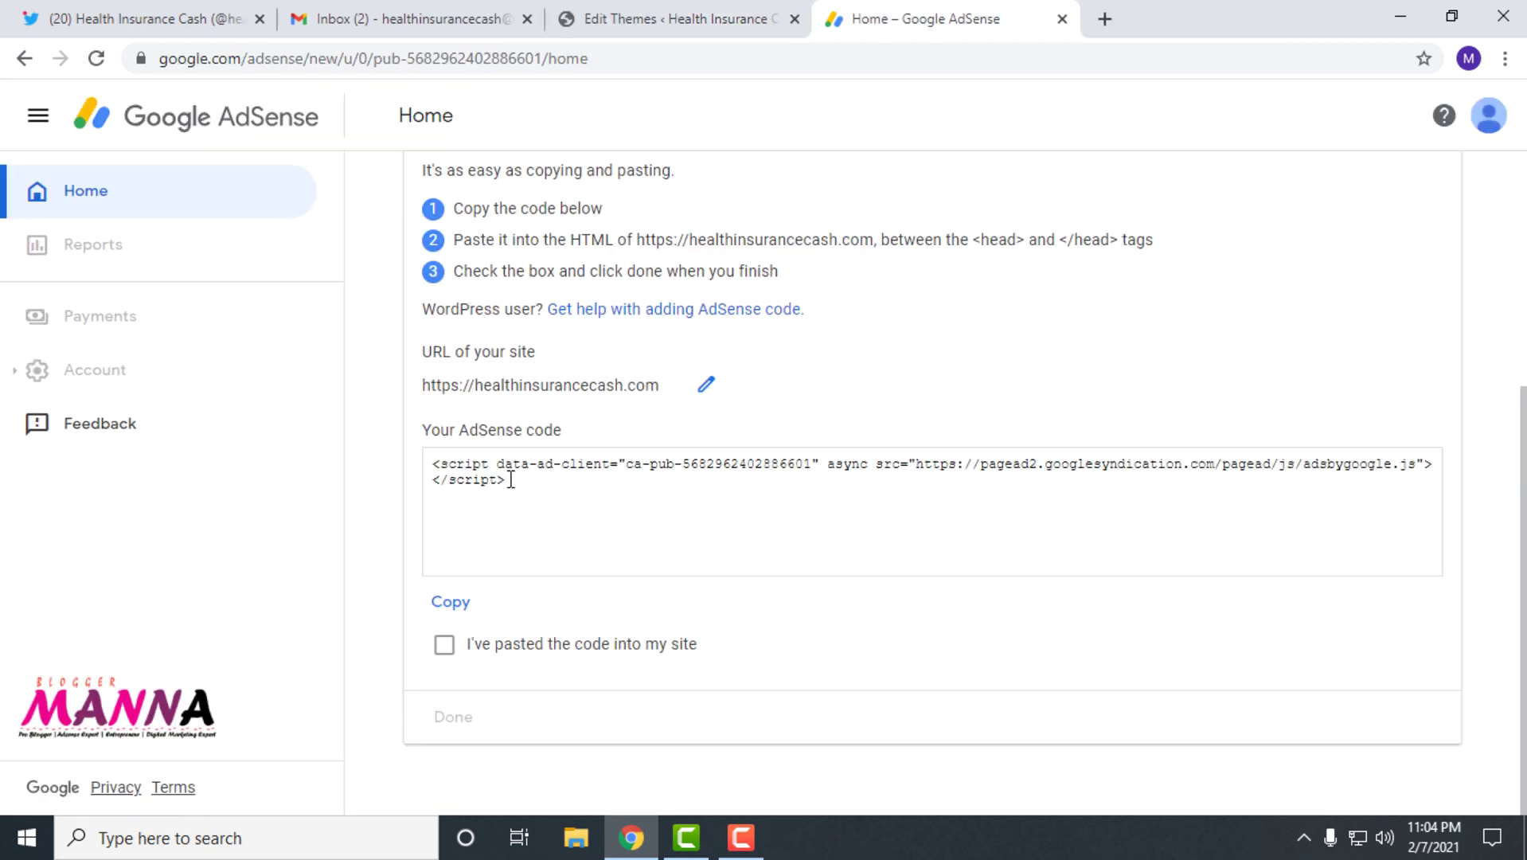
# Step: Copy the AdSense code from the AdSense home page and open the Newspaper theme's header.php in the Theme Editor
pyautogui.click(510, 479)
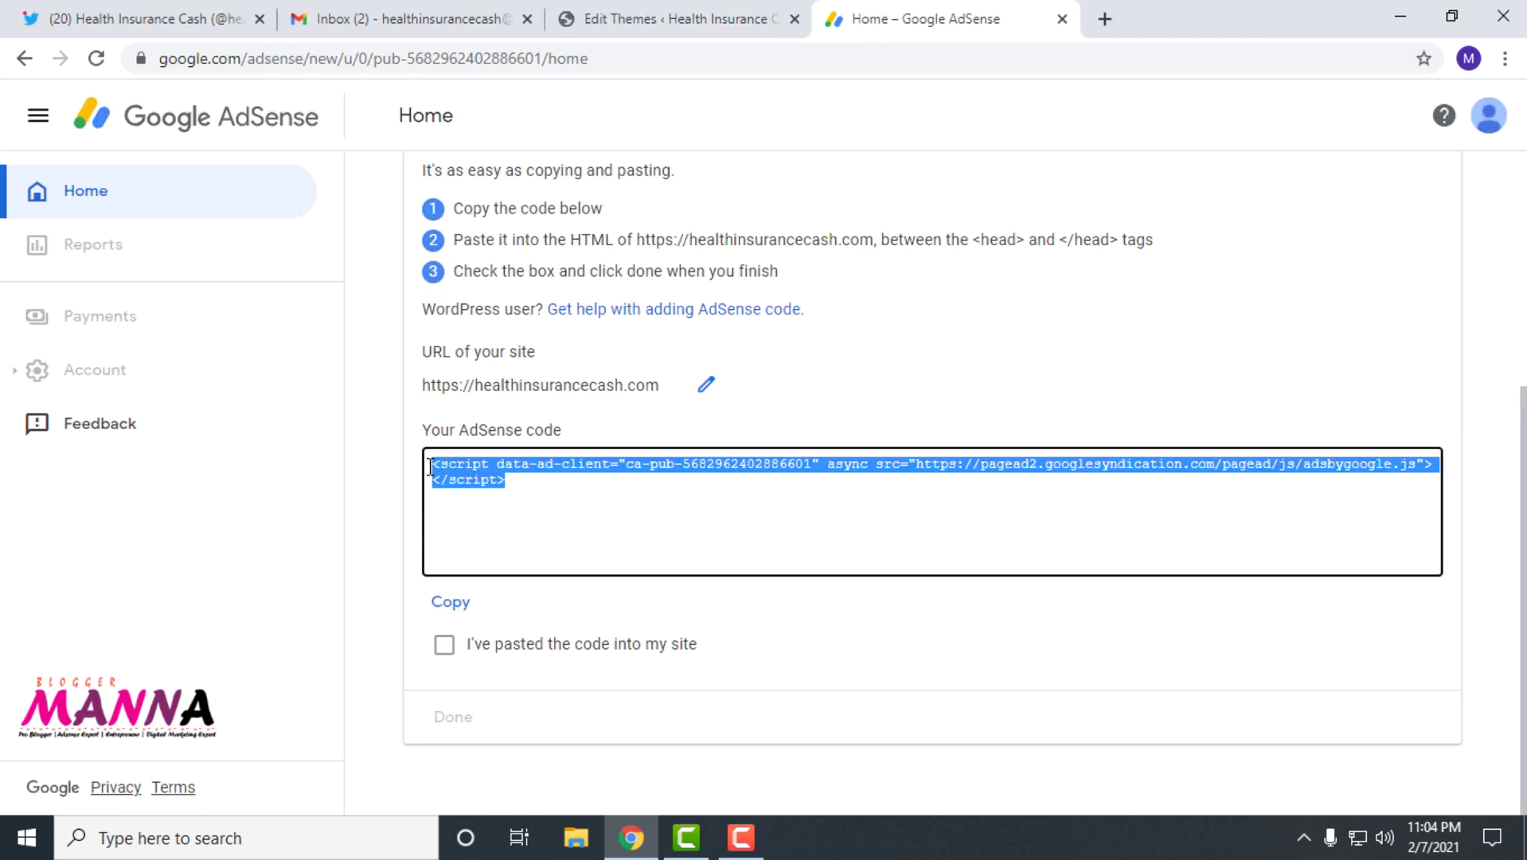
pyautogui.click(450, 602)
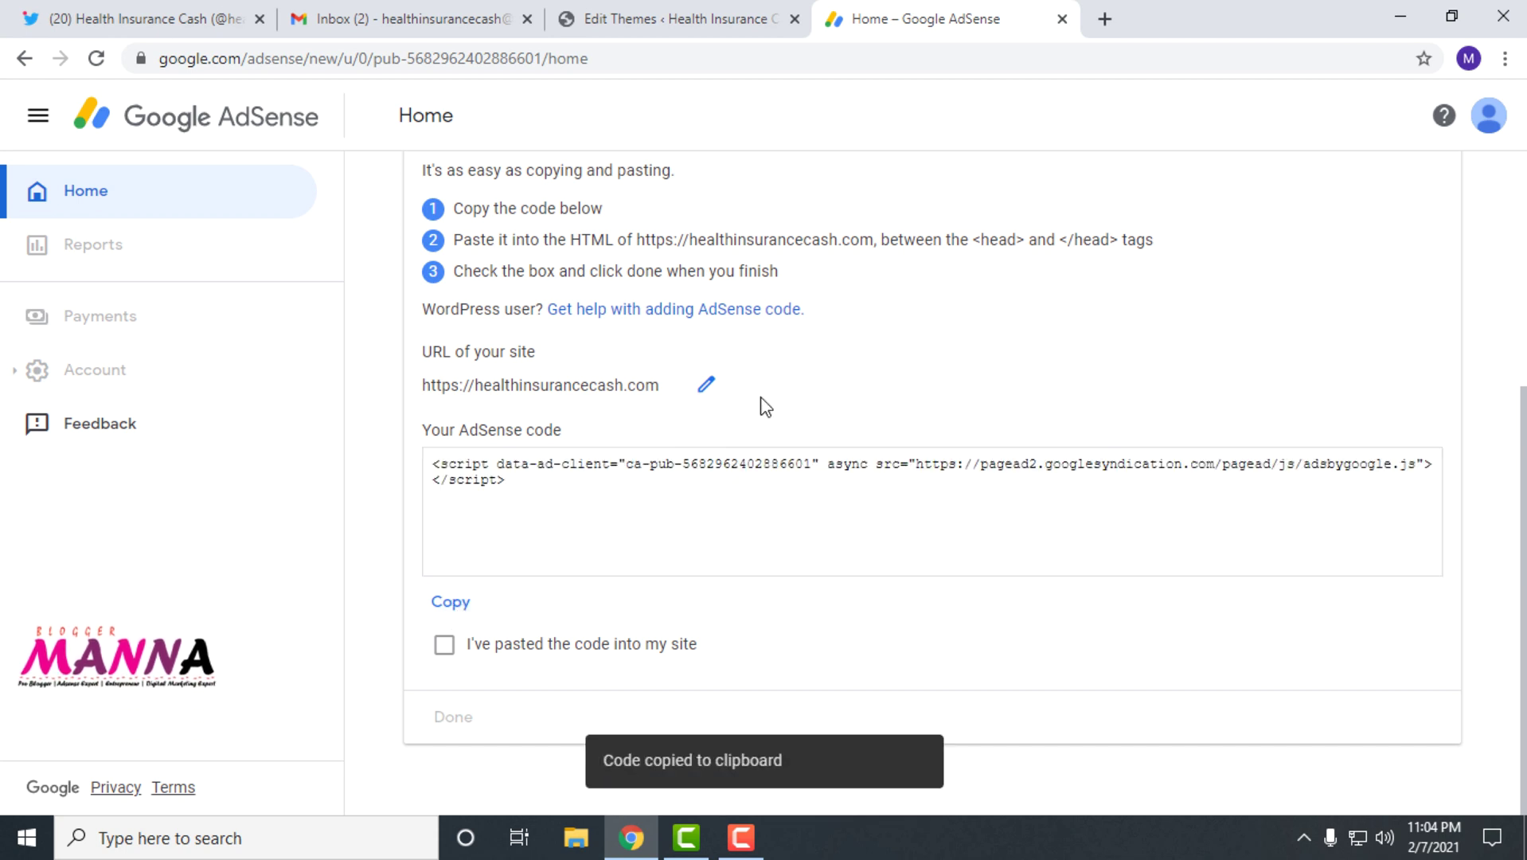
pyautogui.click(683, 17)
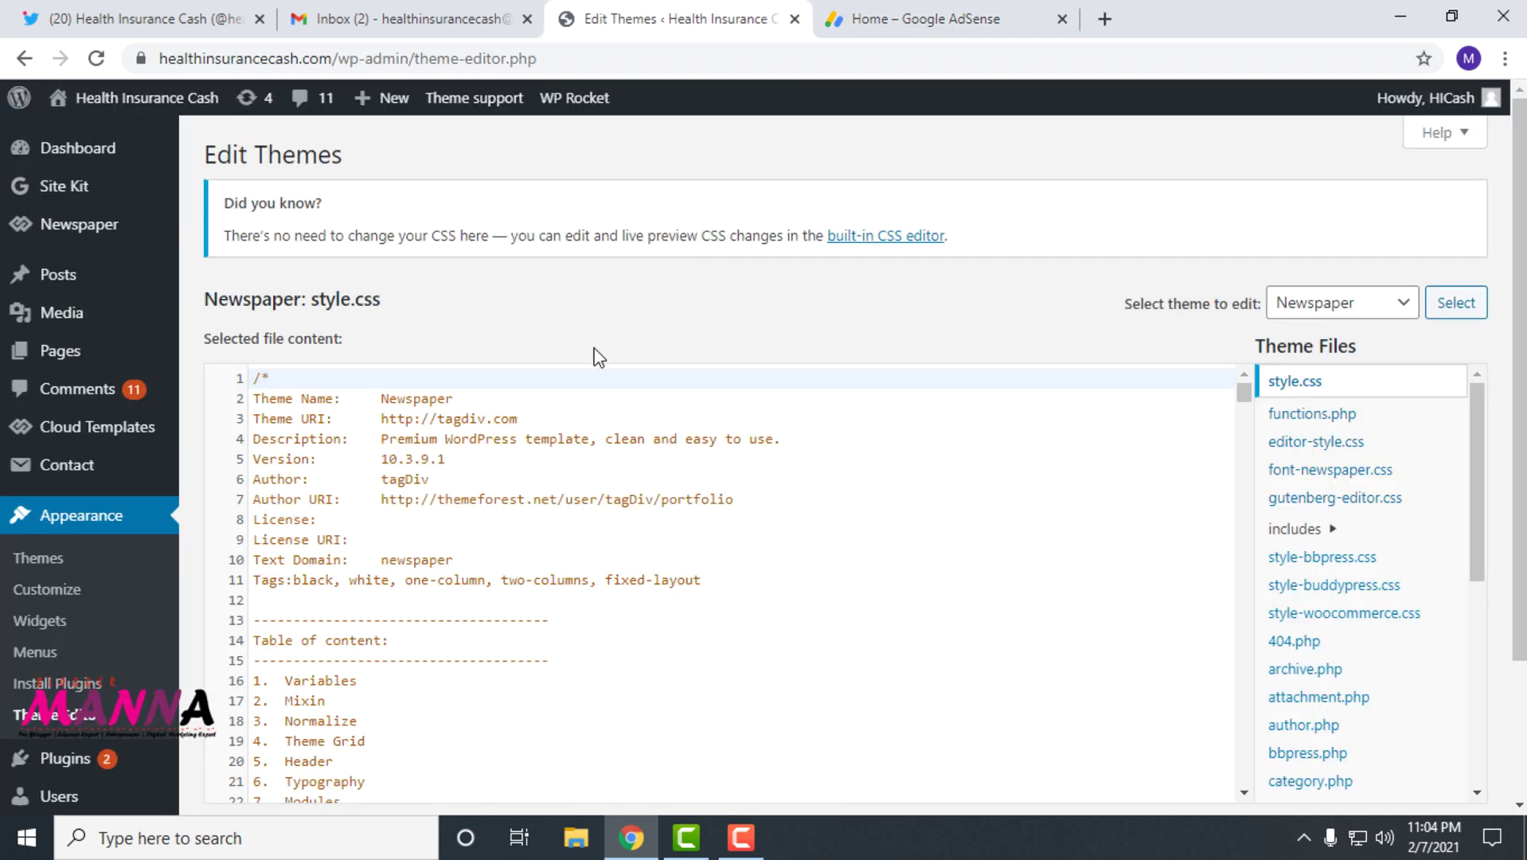
pyautogui.moveTo(1475, 477); pyautogui.dragTo(1469, 599)
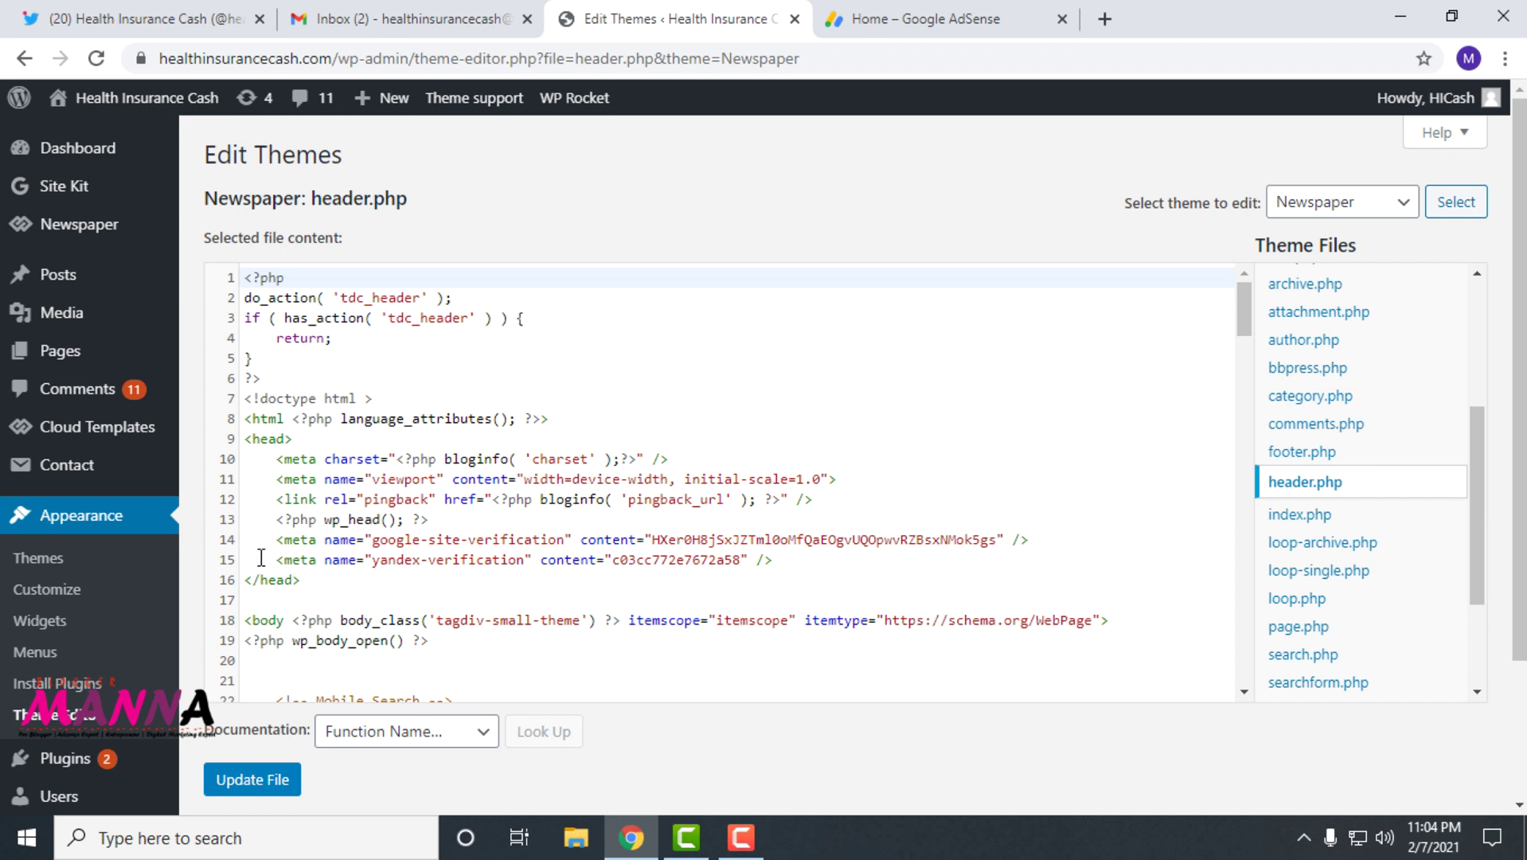
# Step: Paste the copied AdSense code on a new line just before the </head> tag in header.php and update the file
pyautogui.moveTo(287, 438); pyautogui.dragTo(257, 434)
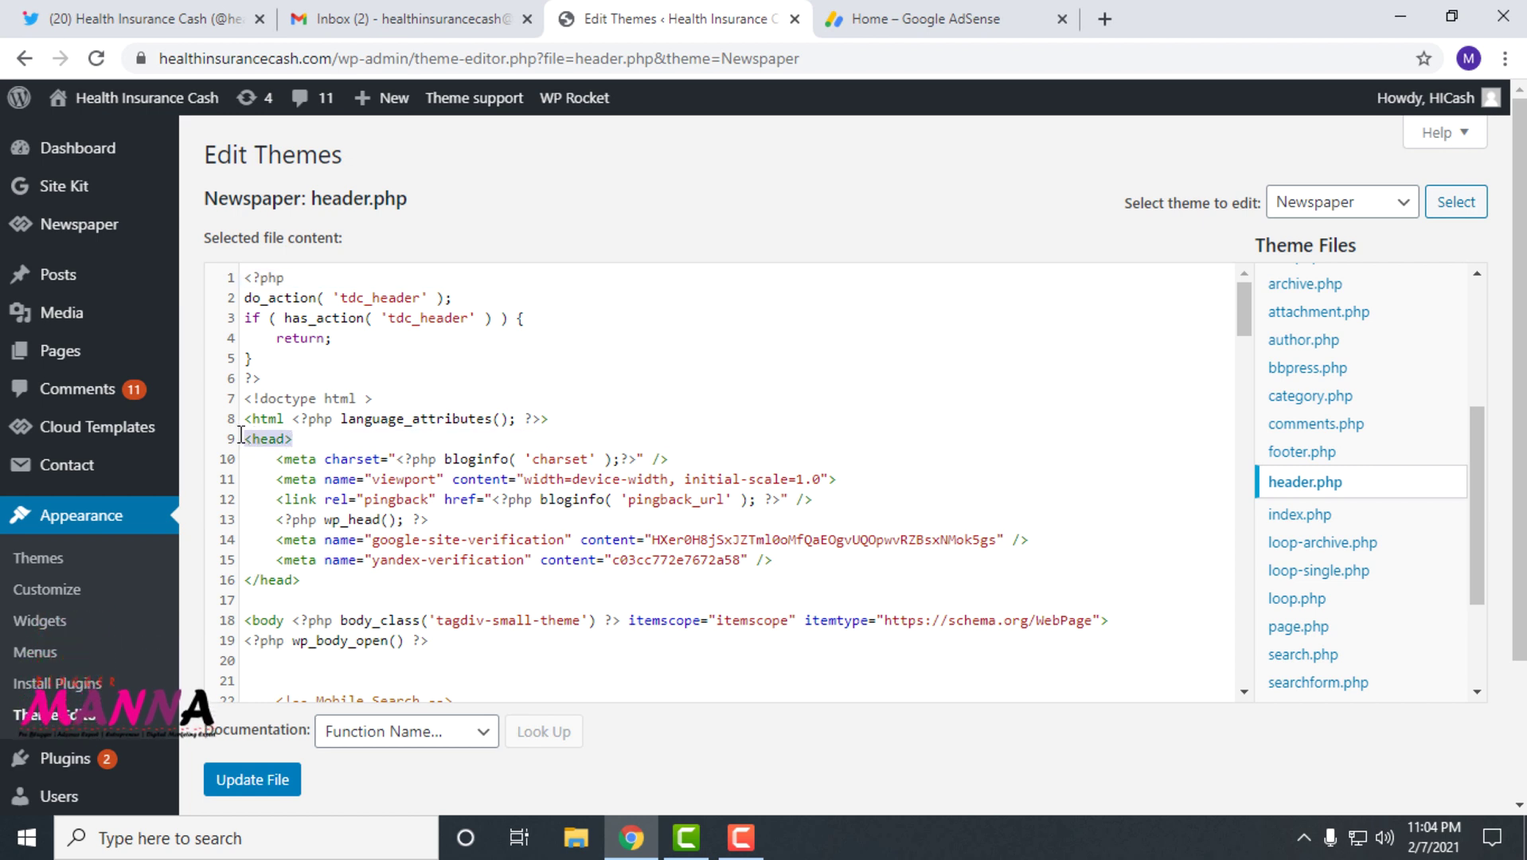
pyautogui.moveTo(306, 582); pyautogui.dragTo(261, 583)
pyautogui.click(789, 561)
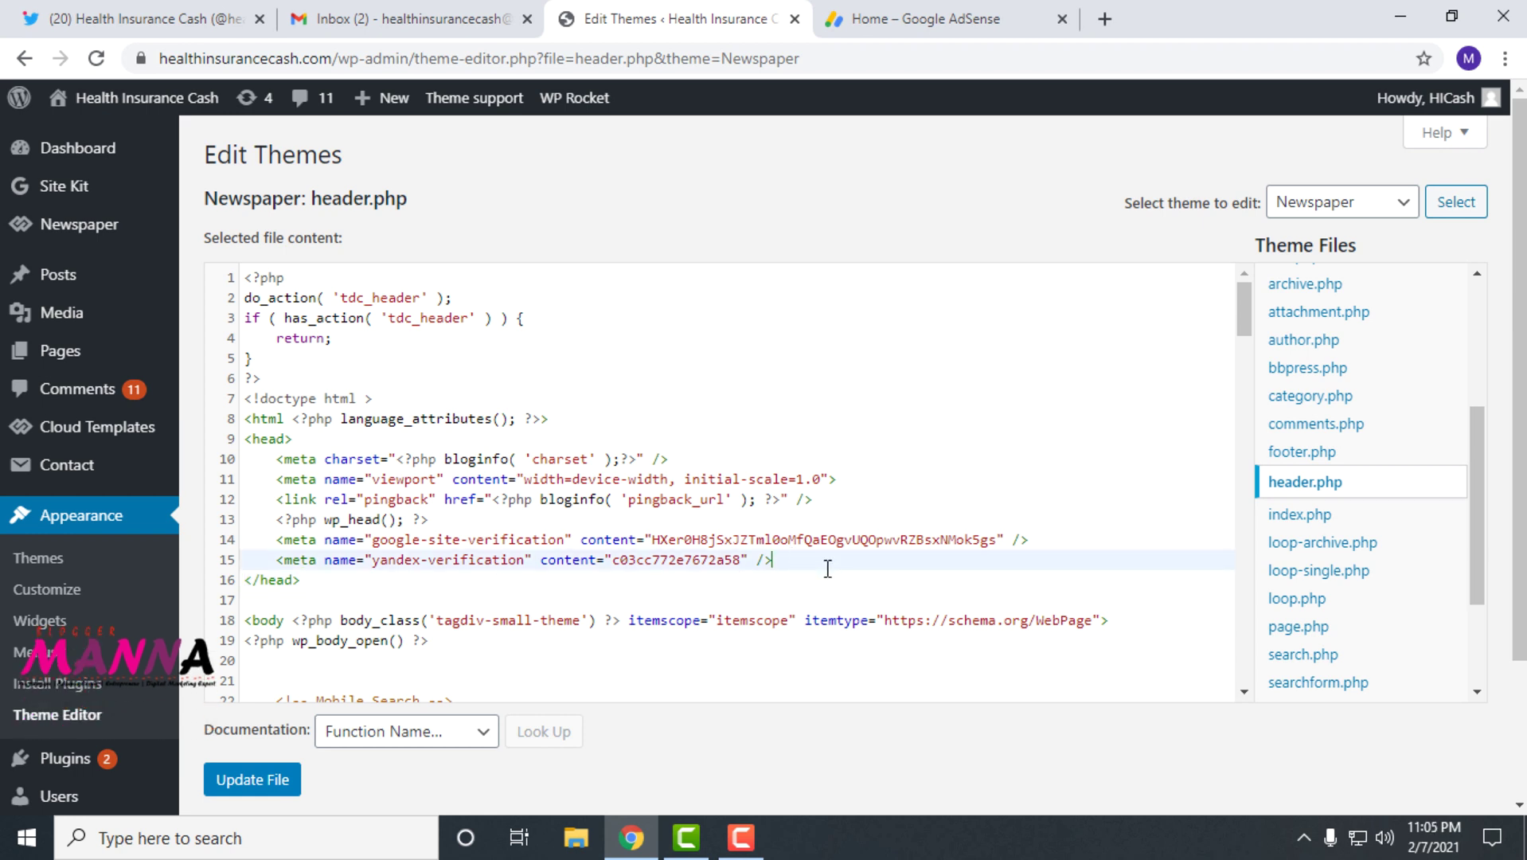
pyautogui.press('Return')
pyautogui.press('Return')
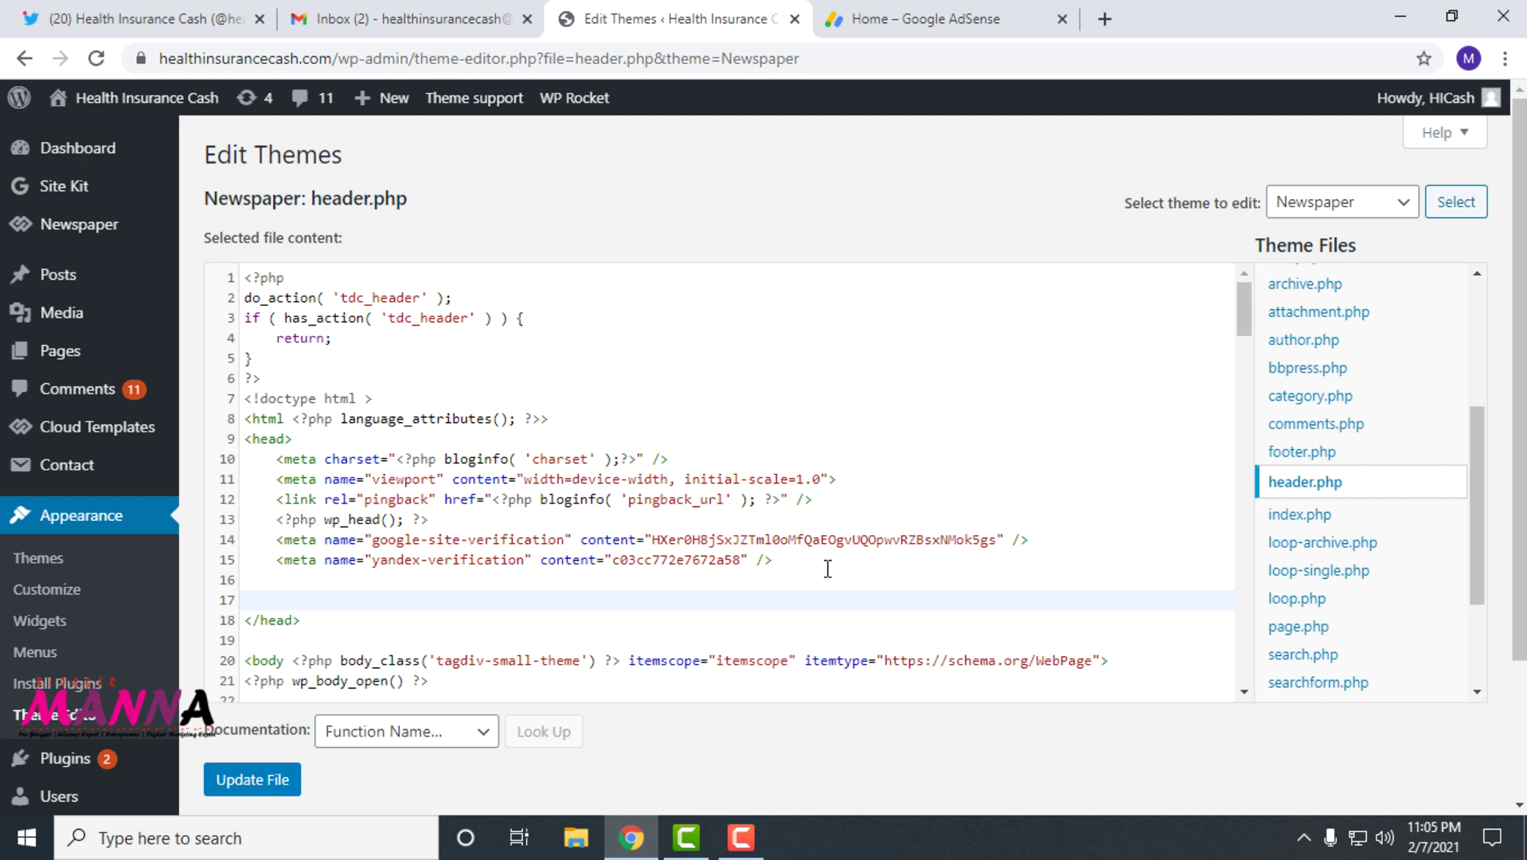
pyautogui.hotkey('ctrl', 'v')
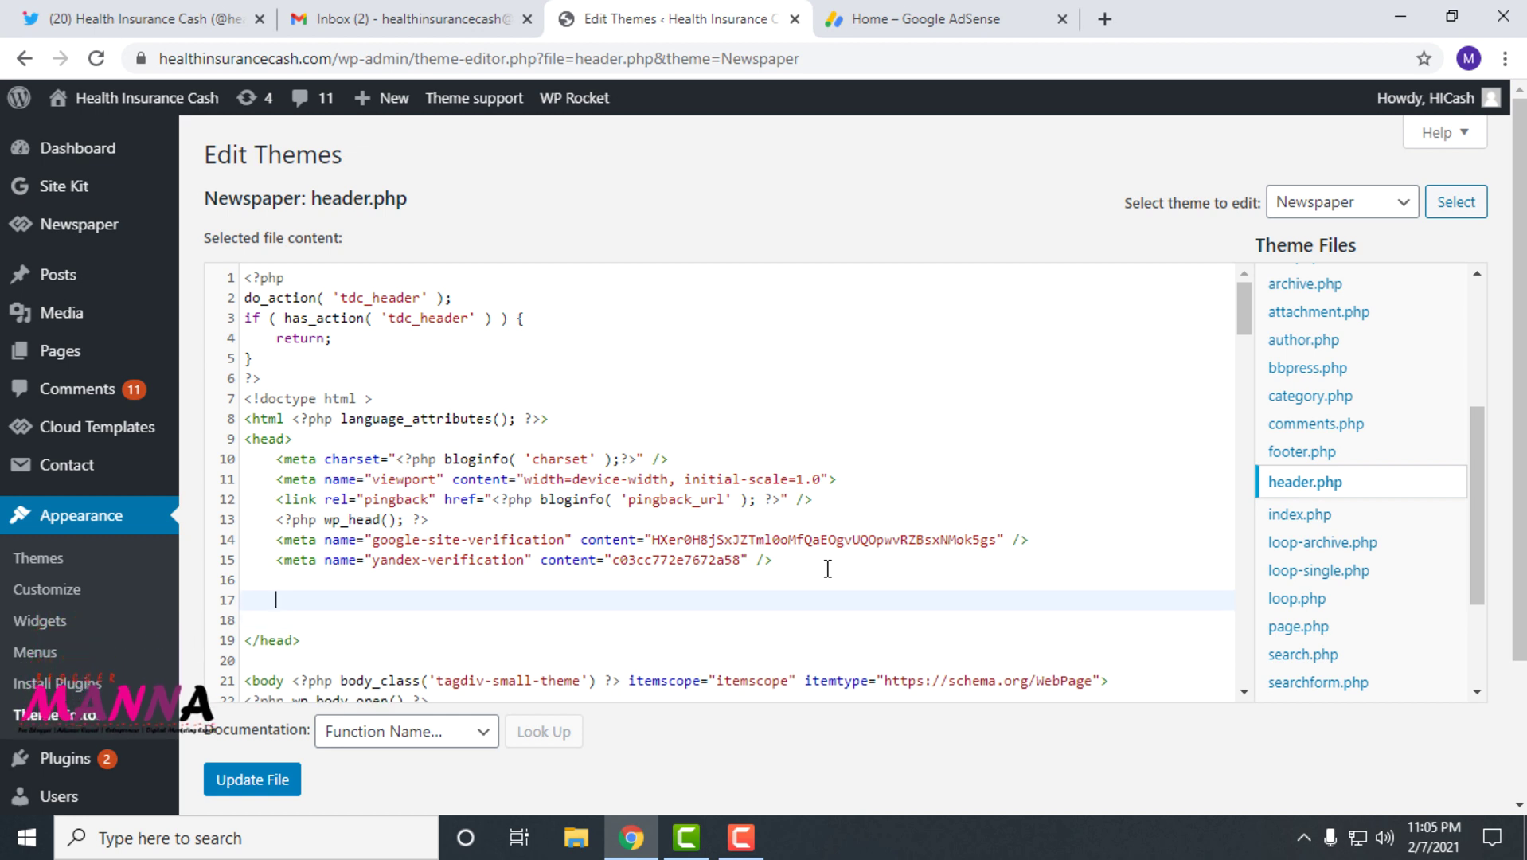
pyautogui.click(235, 784)
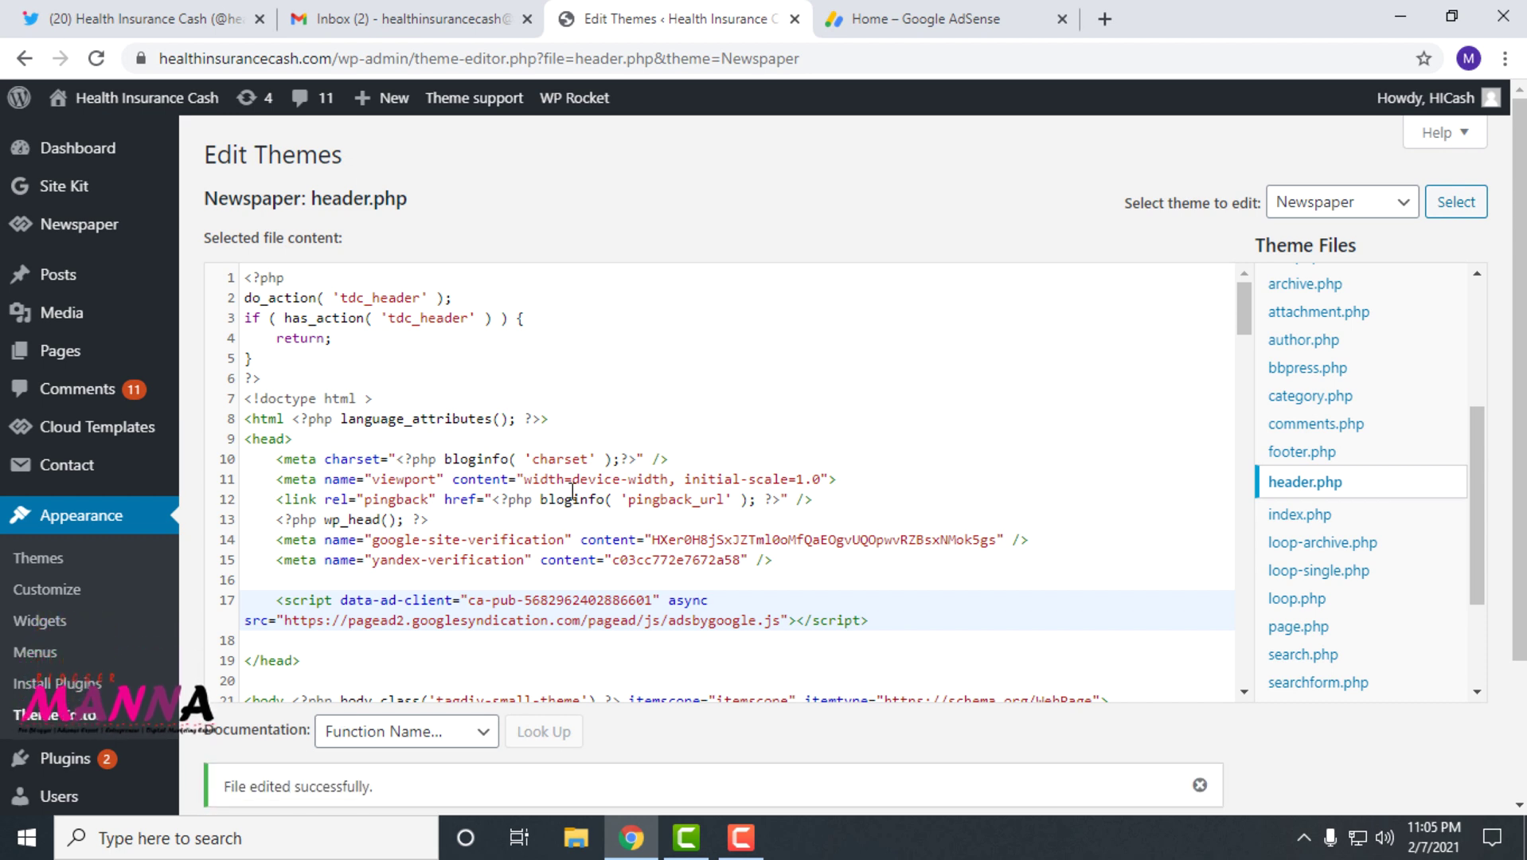
# Step: Confirm in AdSense that the code has been pasted into the site, submit it for checking, and dismiss the resulting dialog
pyautogui.click(893, 19)
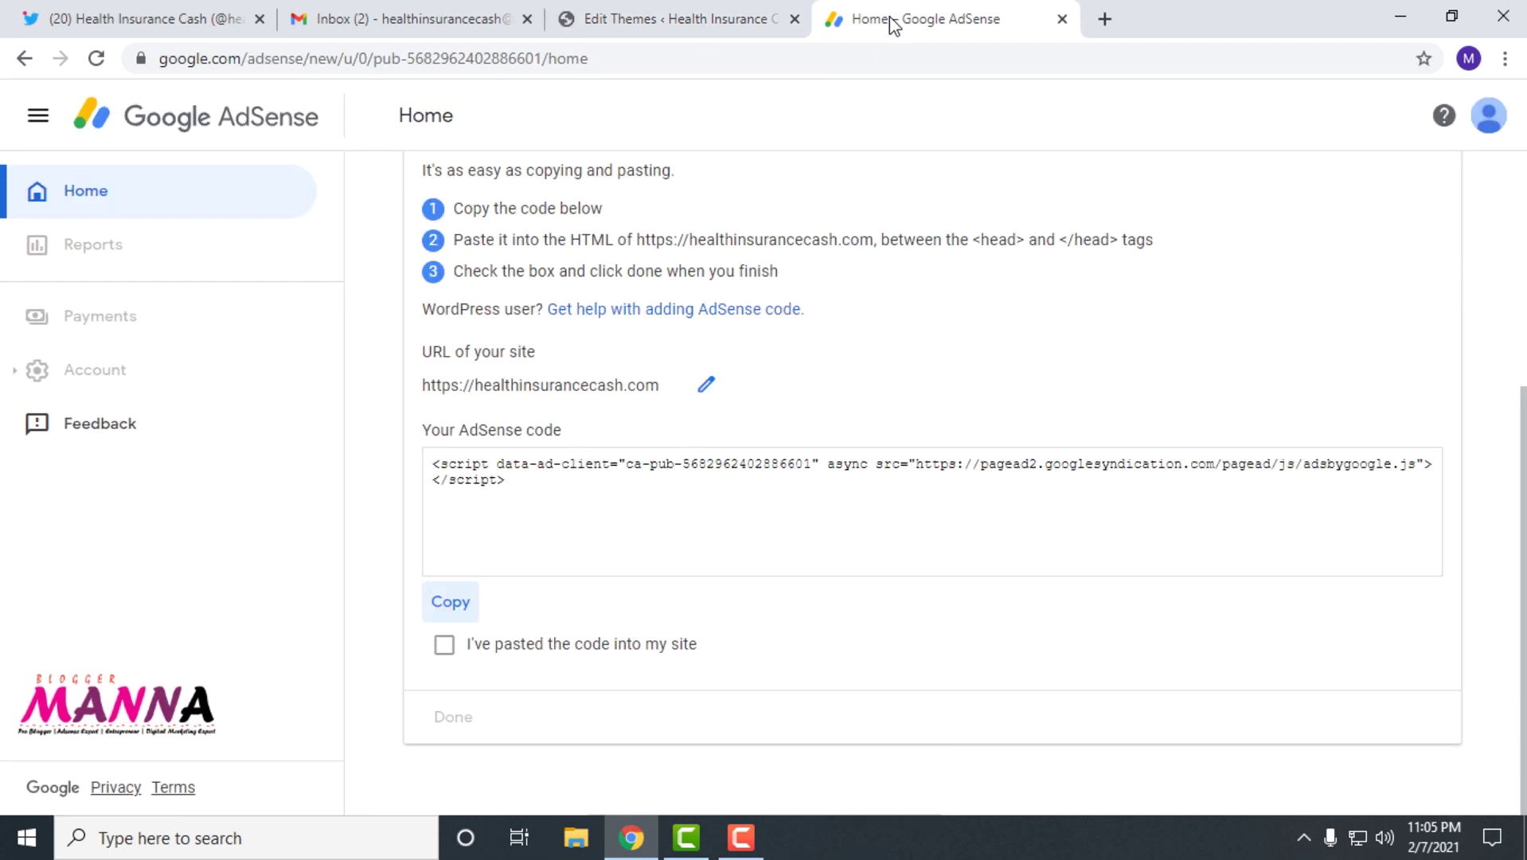
pyautogui.click(444, 647)
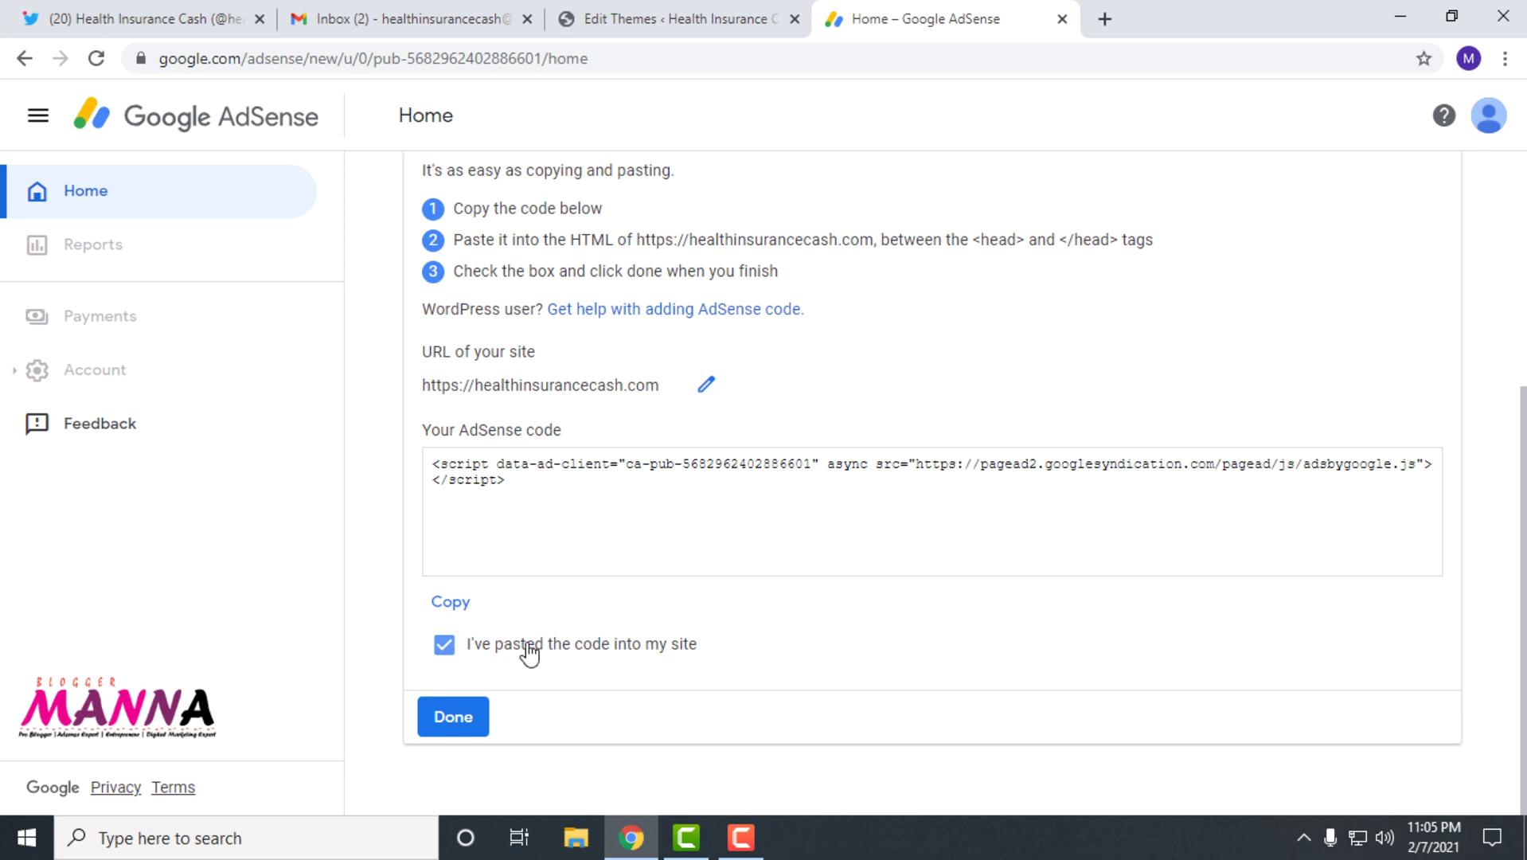
pyautogui.click(460, 720)
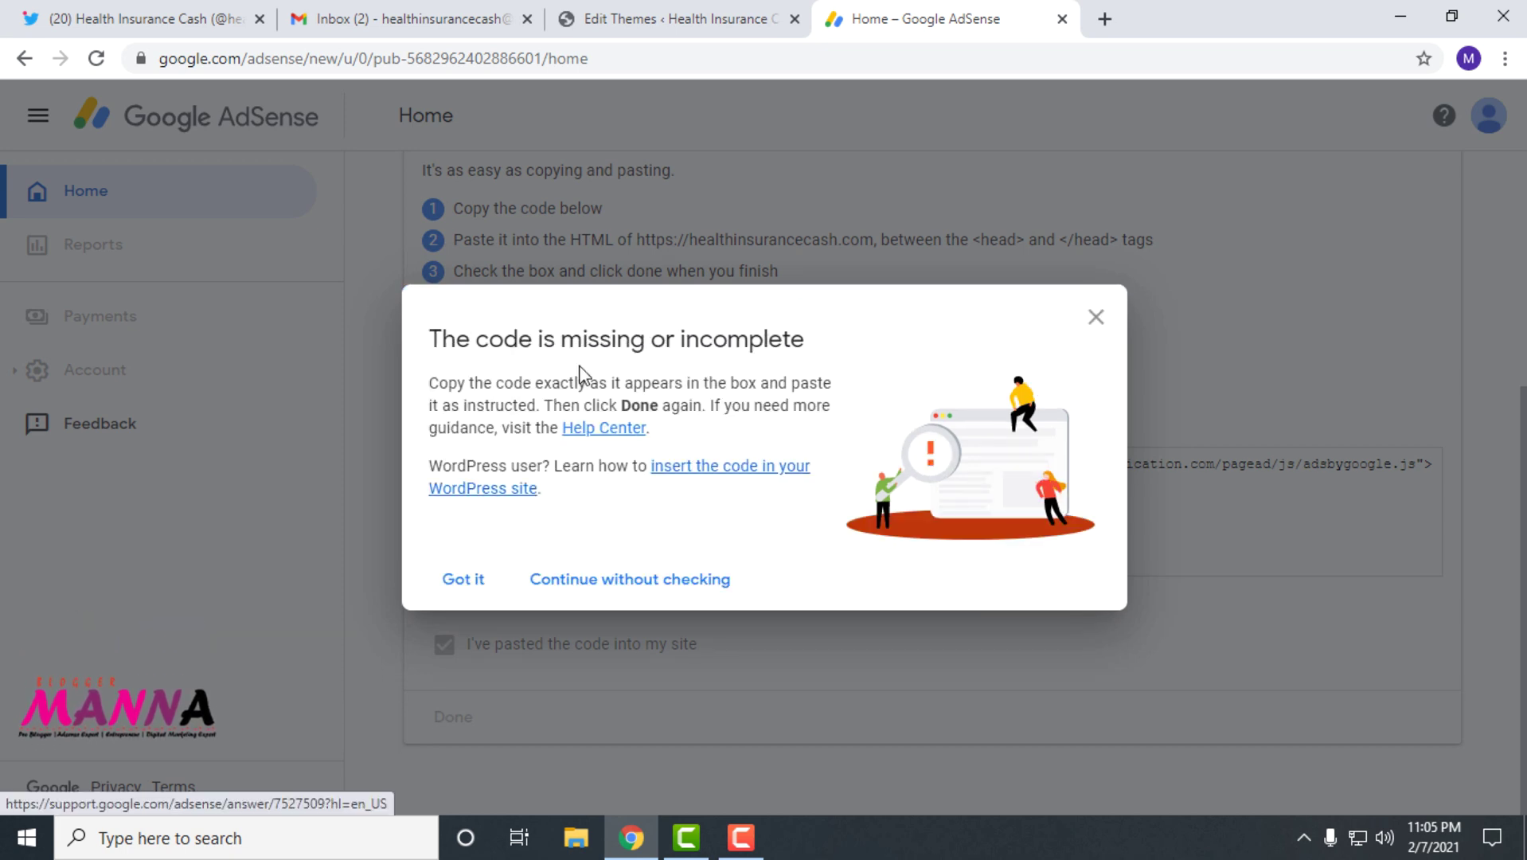
pyautogui.moveTo(432, 351); pyautogui.dragTo(686, 339)
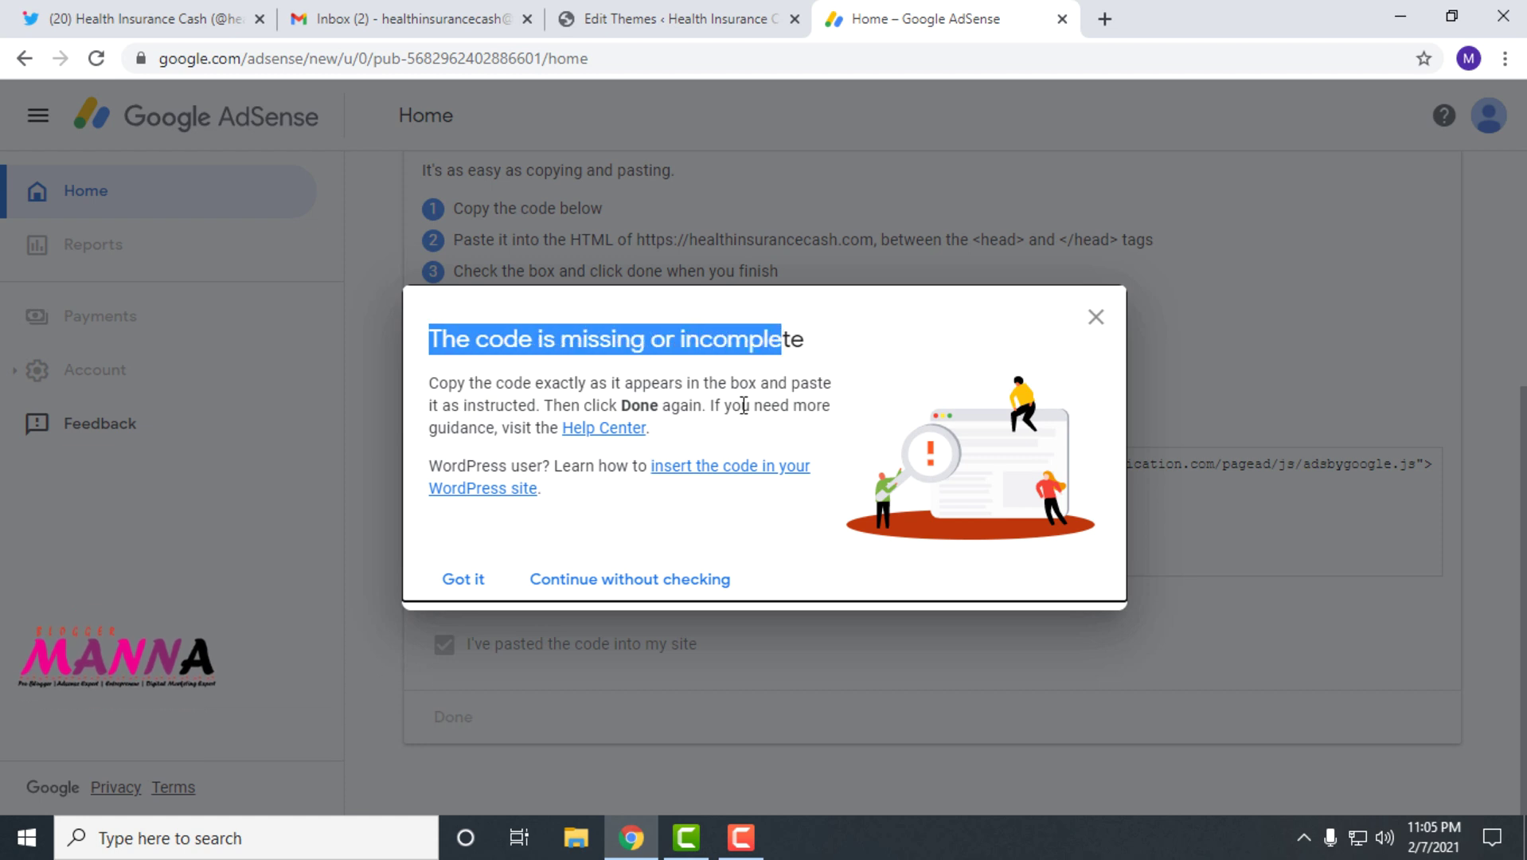
pyautogui.click(829, 366)
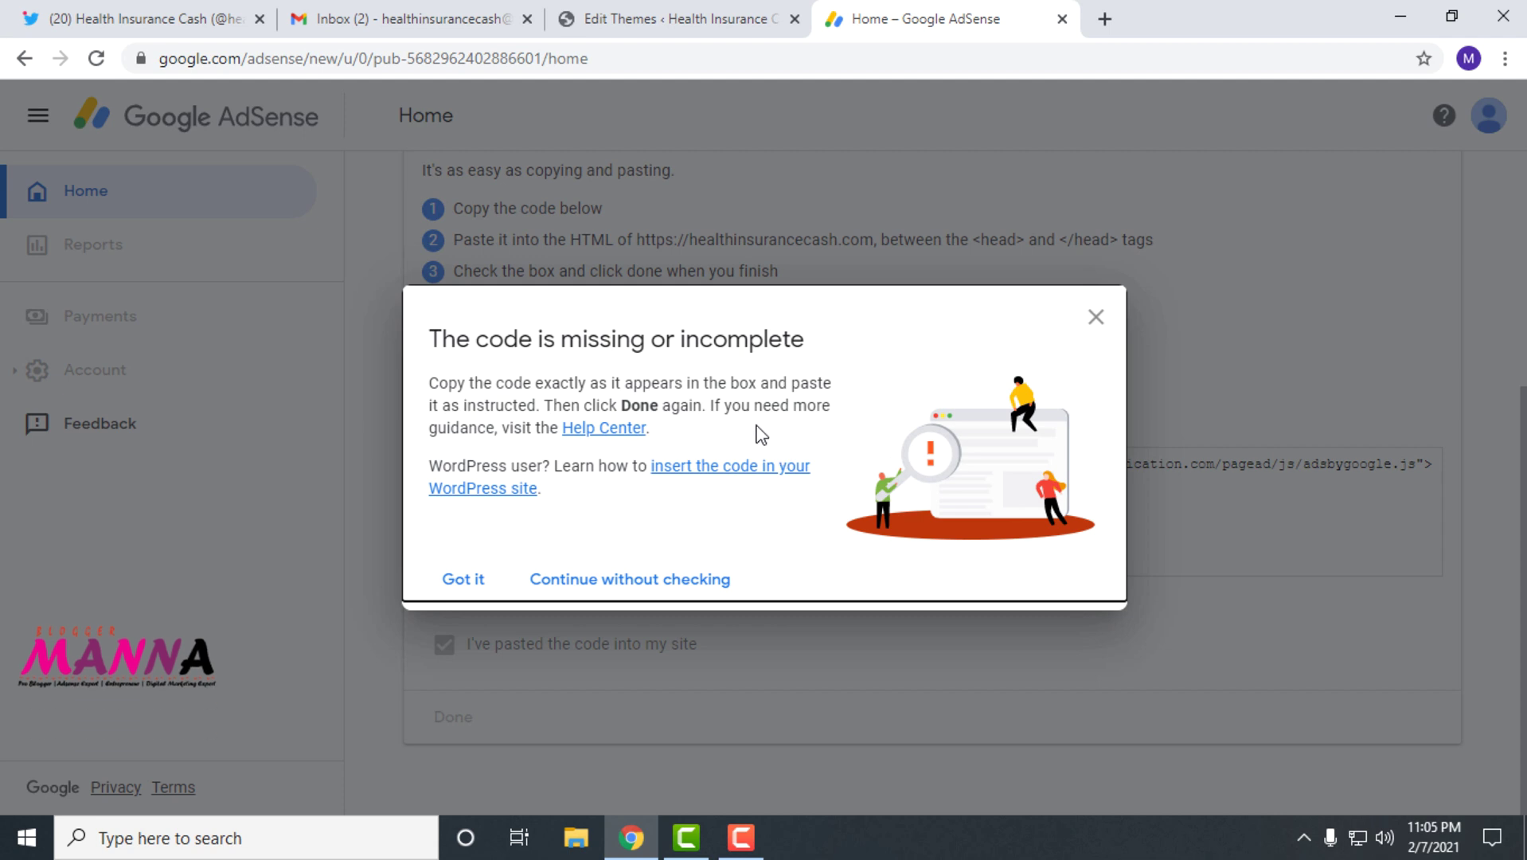
pyautogui.click(1095, 319)
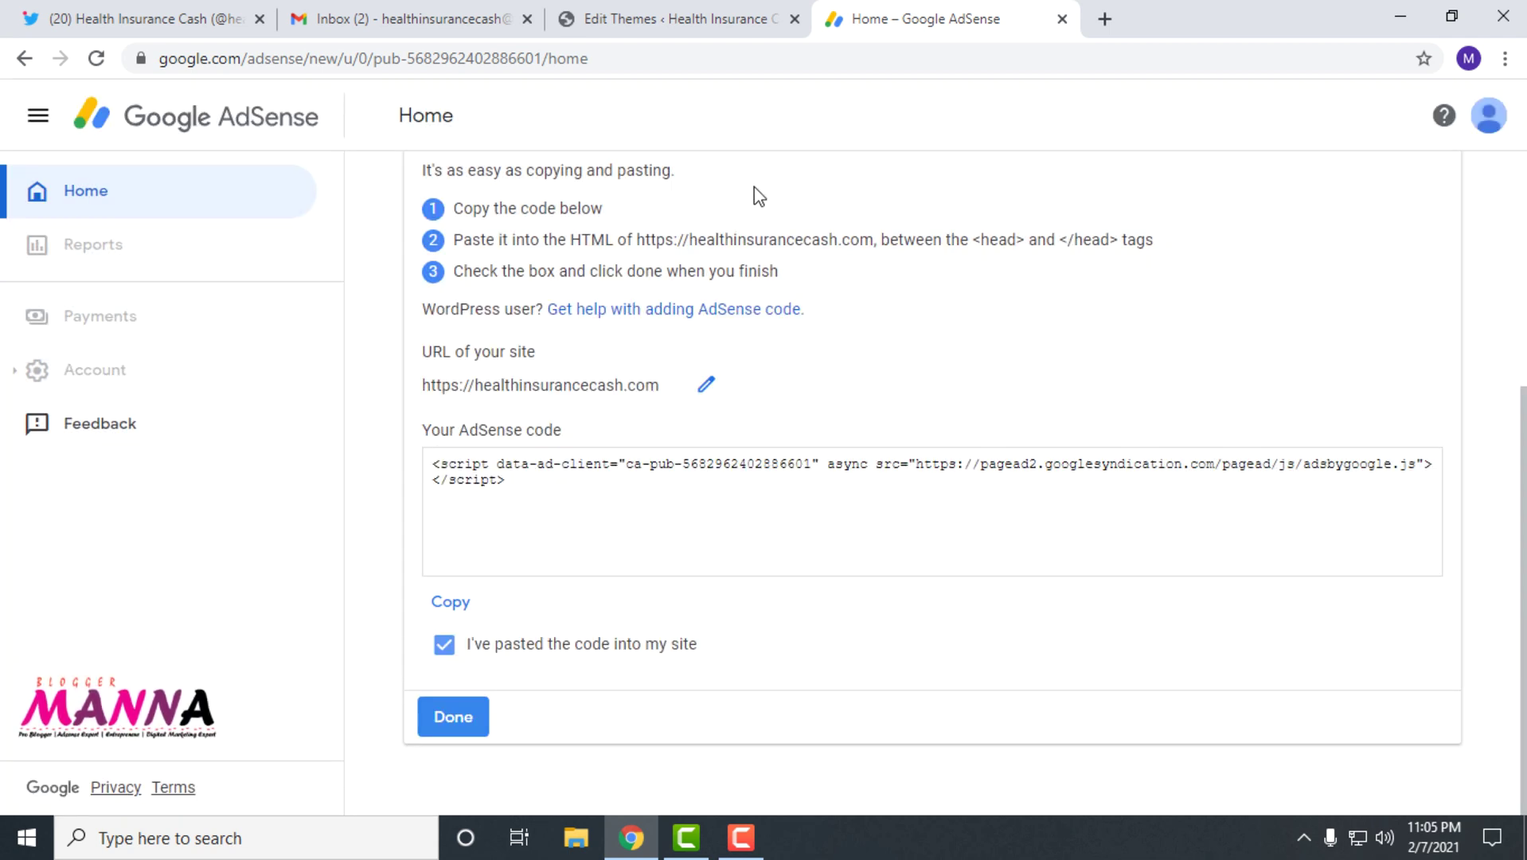
# Step: Search the WordPress plugin directory for "header and footer" and locate the Insert Headers and Footers plugin
pyautogui.click(677, 21)
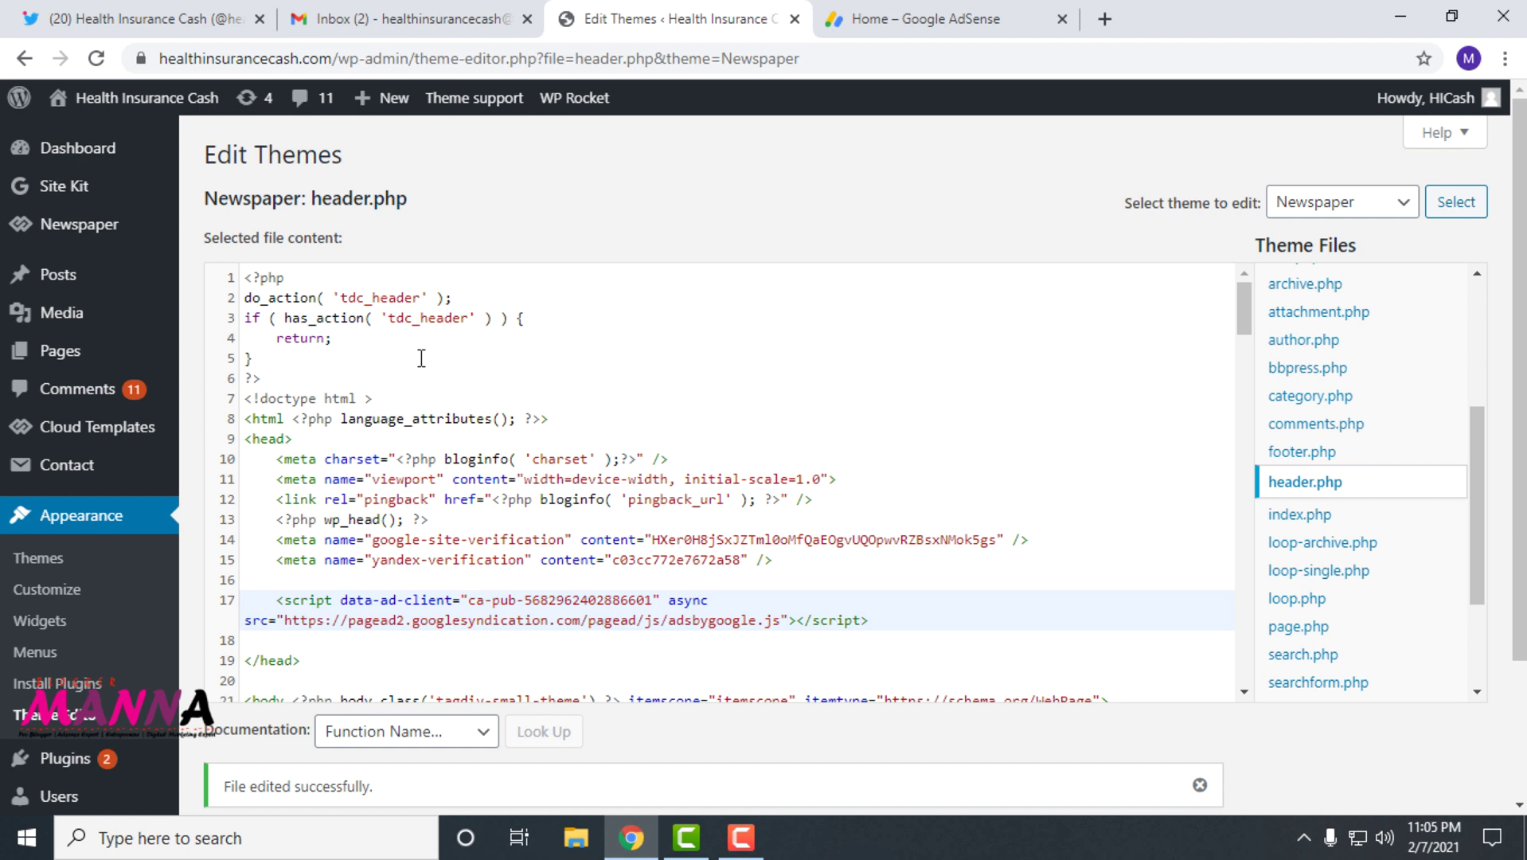
pyautogui.scroll(-5, 421, 359)
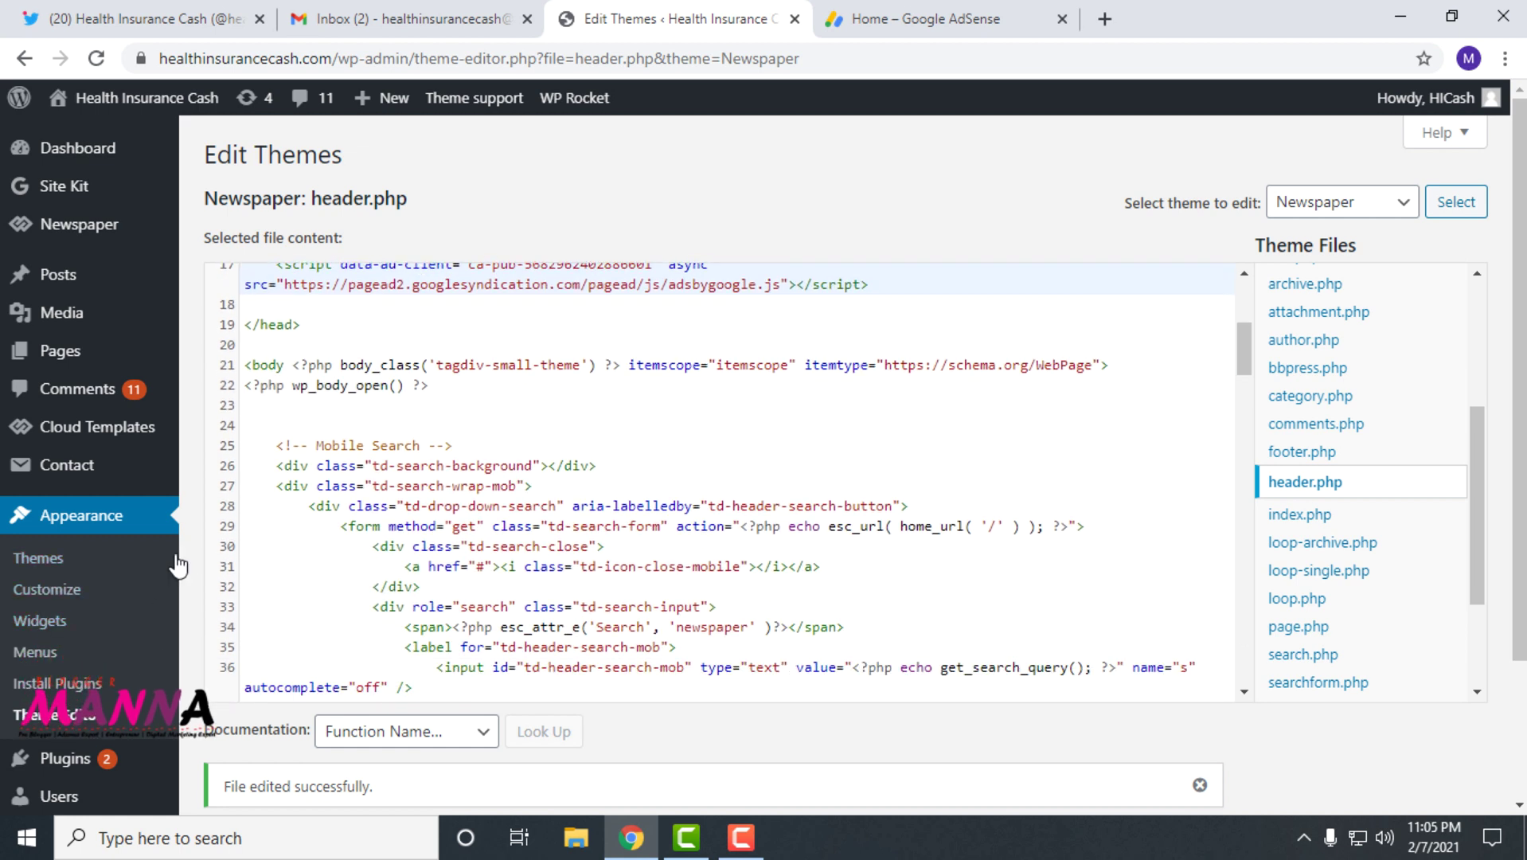
pyautogui.scroll(-3, 177, 565)
pyautogui.moveTo(144, 578)
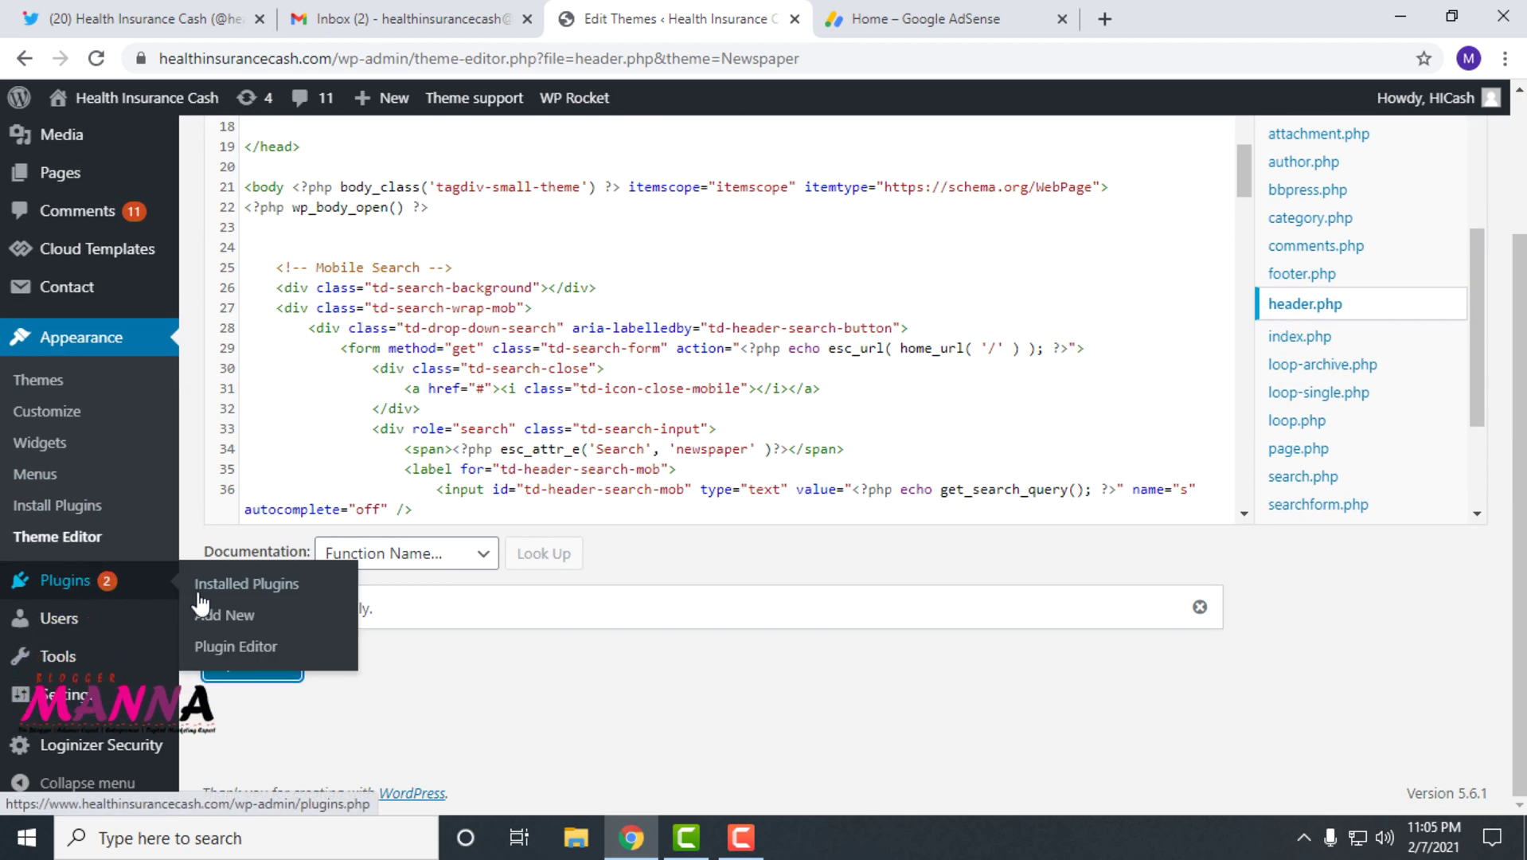
pyautogui.click(213, 623)
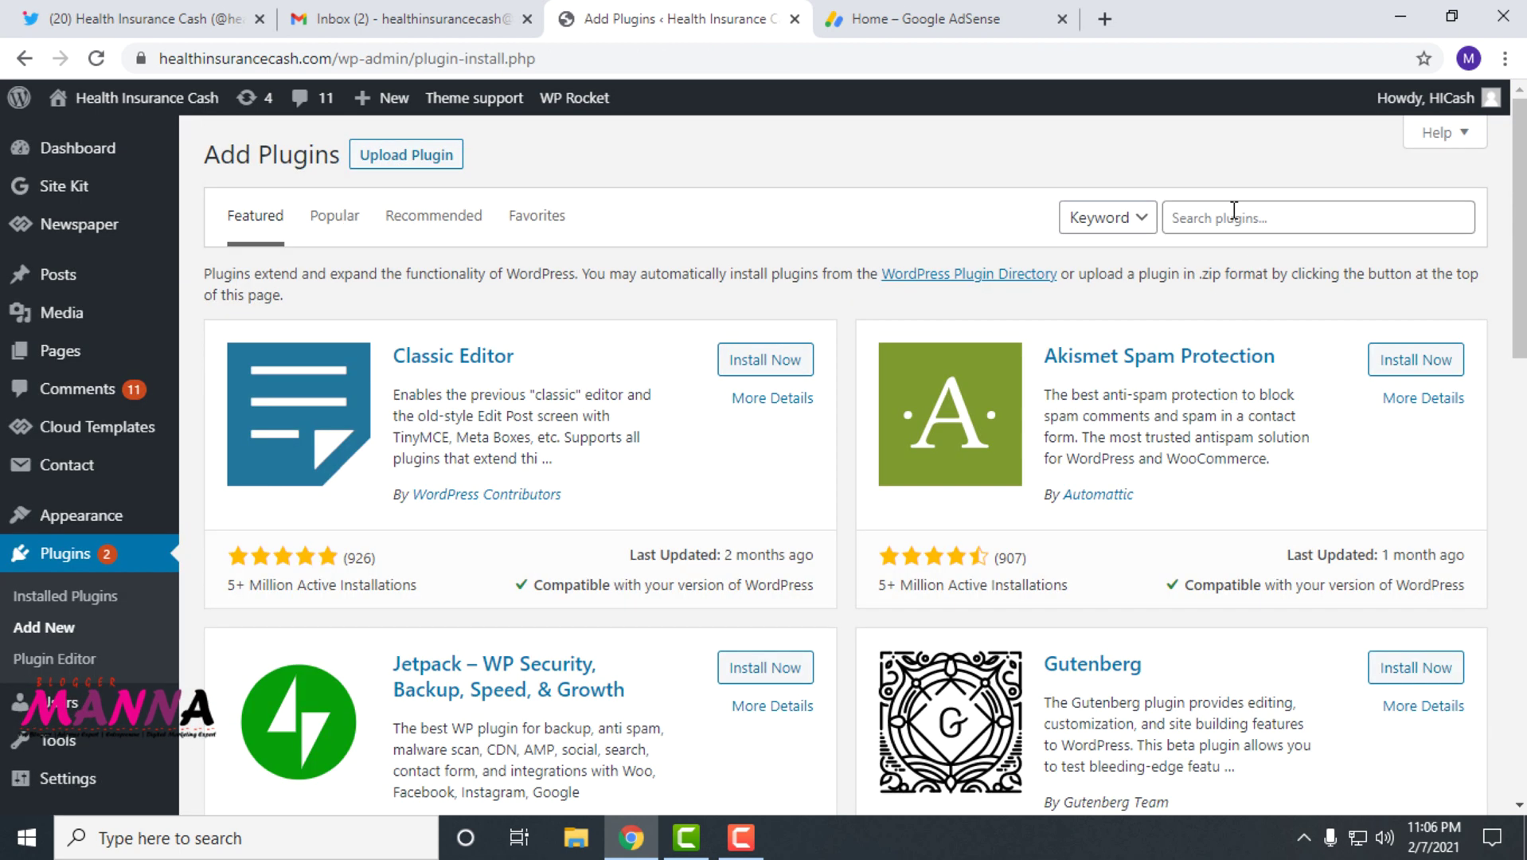
pyautogui.click(1232, 209)
pyautogui.write('header')
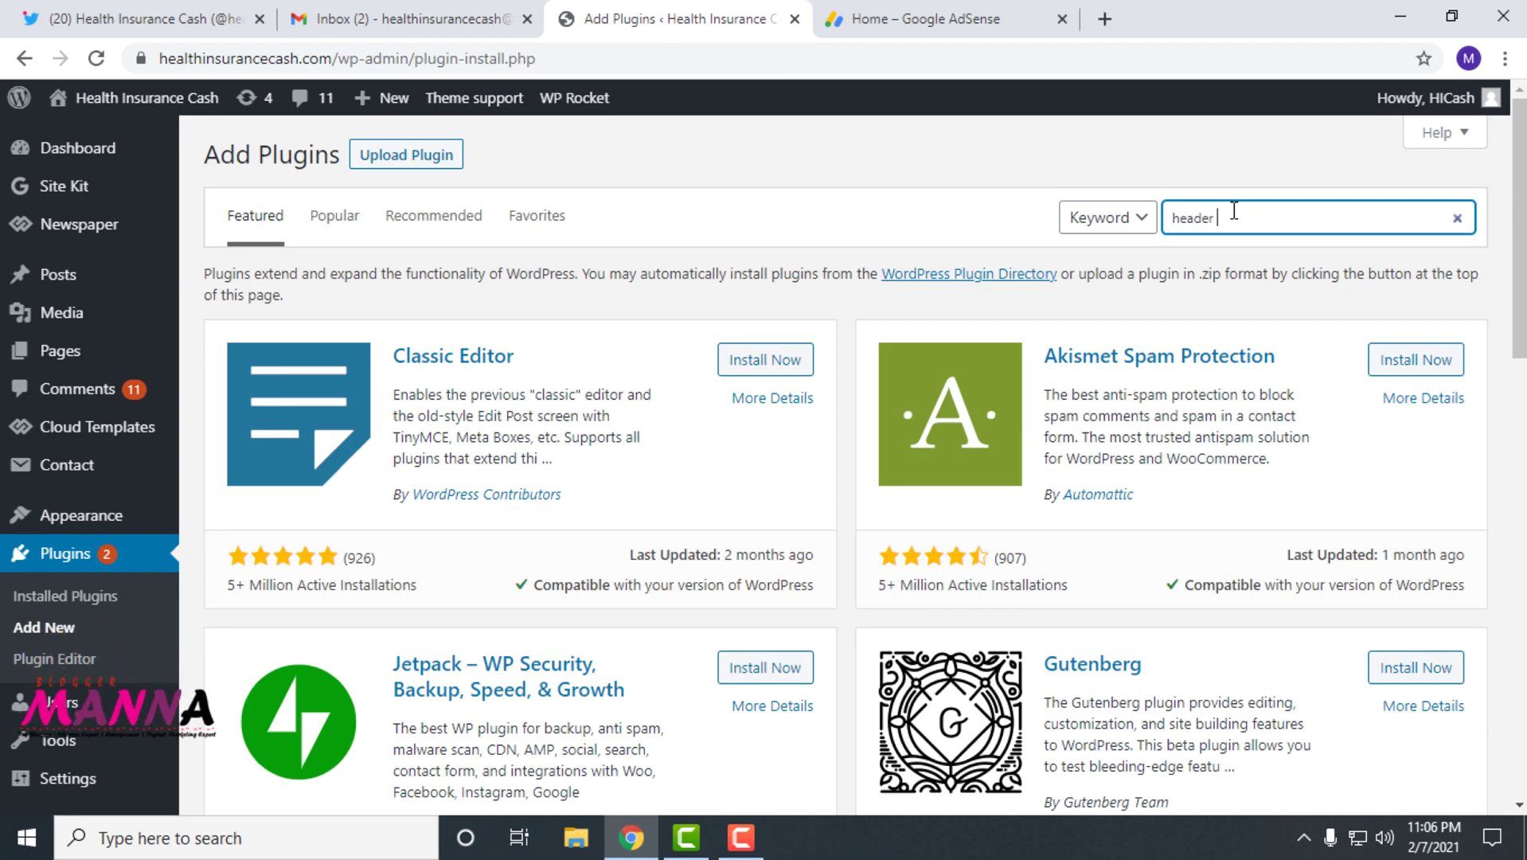
pyautogui.write(' and footer')
pyautogui.moveTo(1041, 340); pyautogui.dragTo(1353, 350)
pyautogui.click(1322, 358)
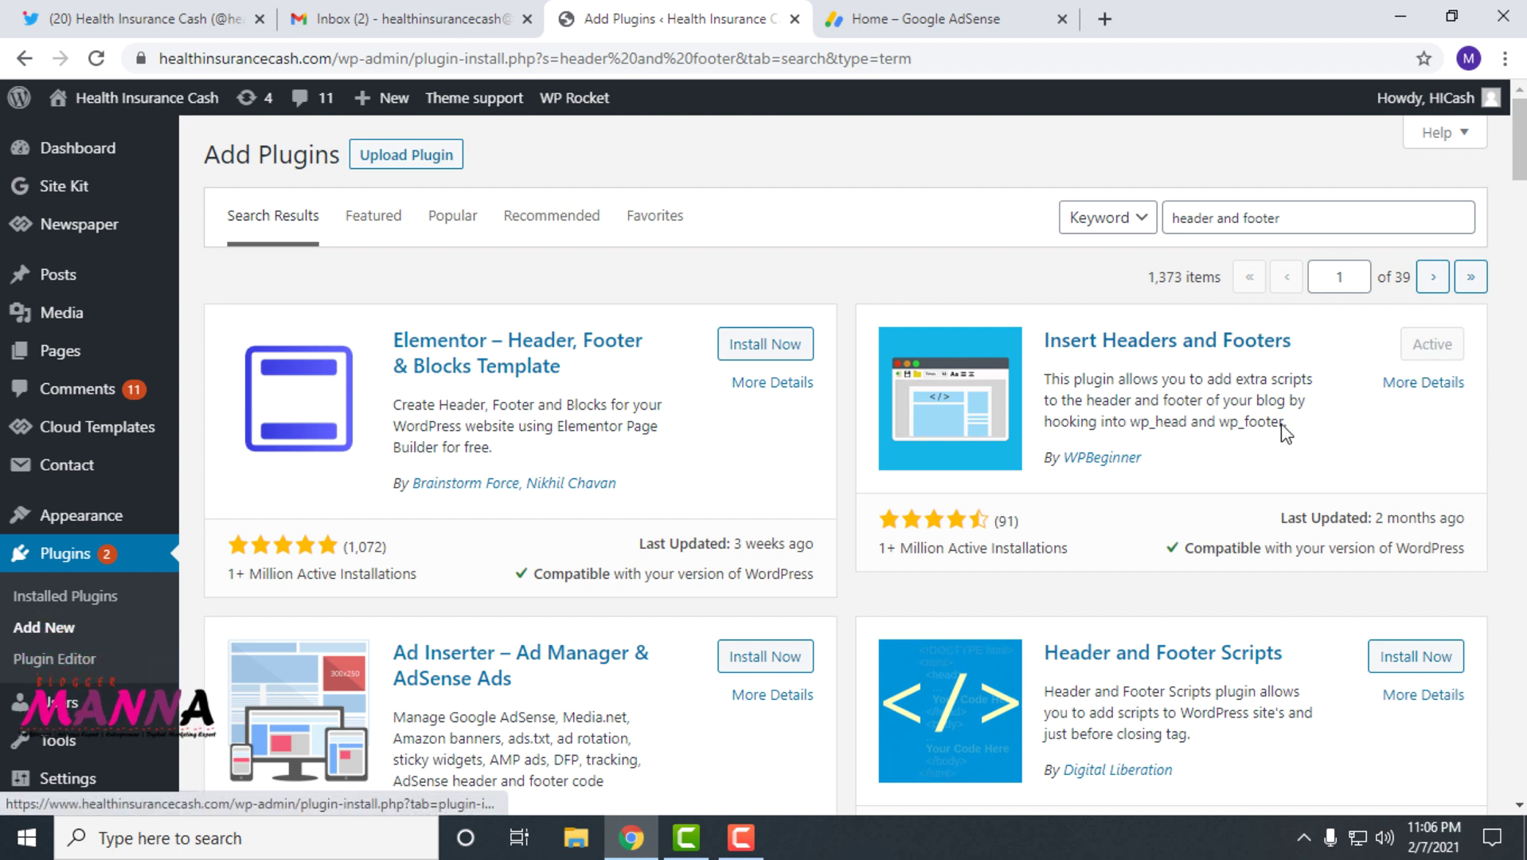
# Step: Add the AdSense code below the Yandex meta tag in the Insert Headers and Footers header scripts and save the settings
pyautogui.scroll(-4, 194, 511)
pyautogui.moveTo(116, 696)
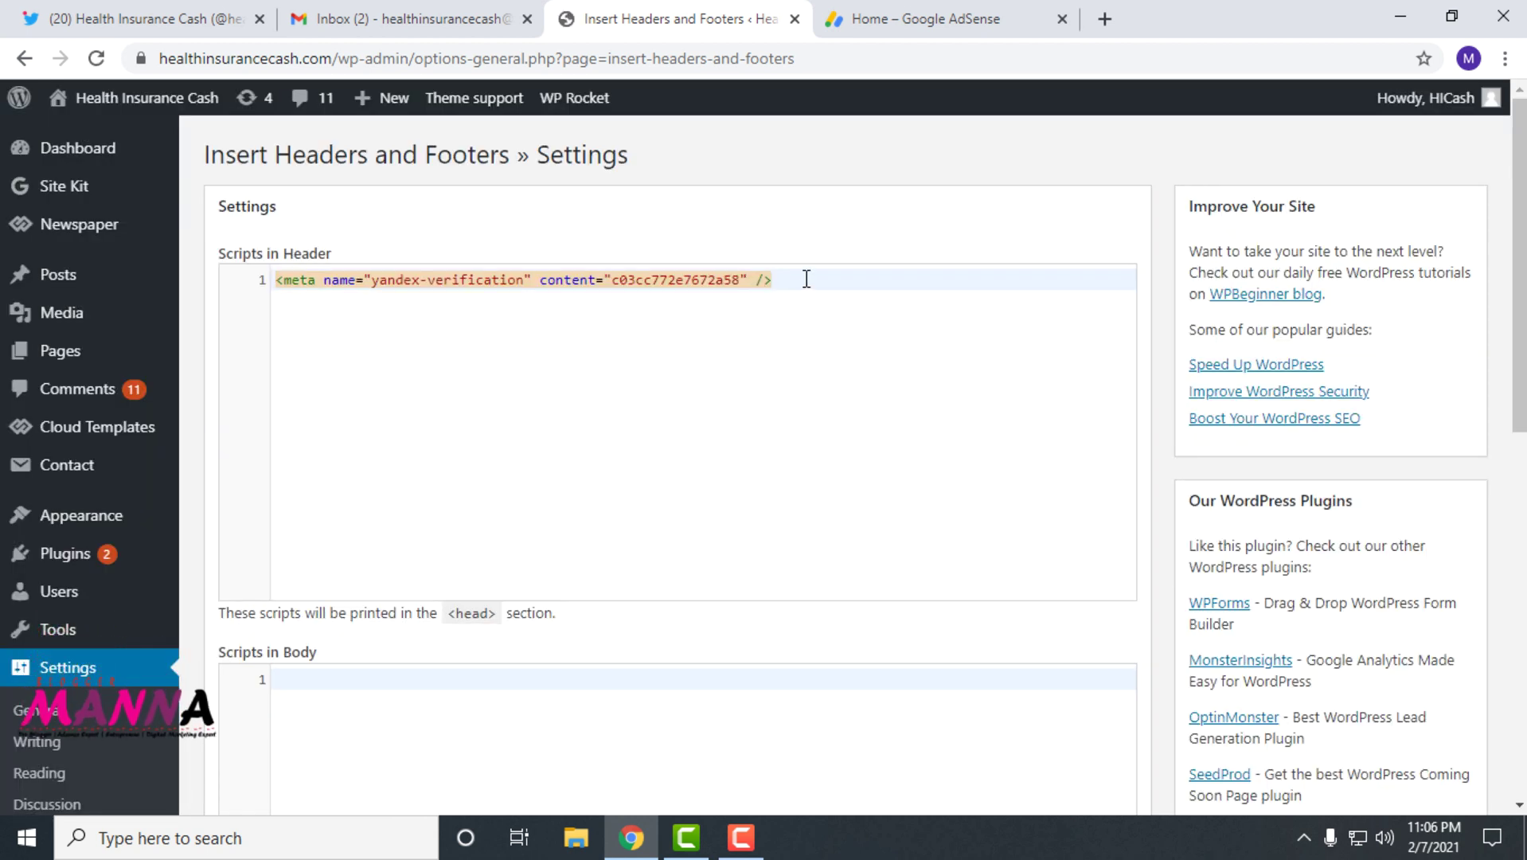
pyautogui.click(806, 279)
pyautogui.press('Return')
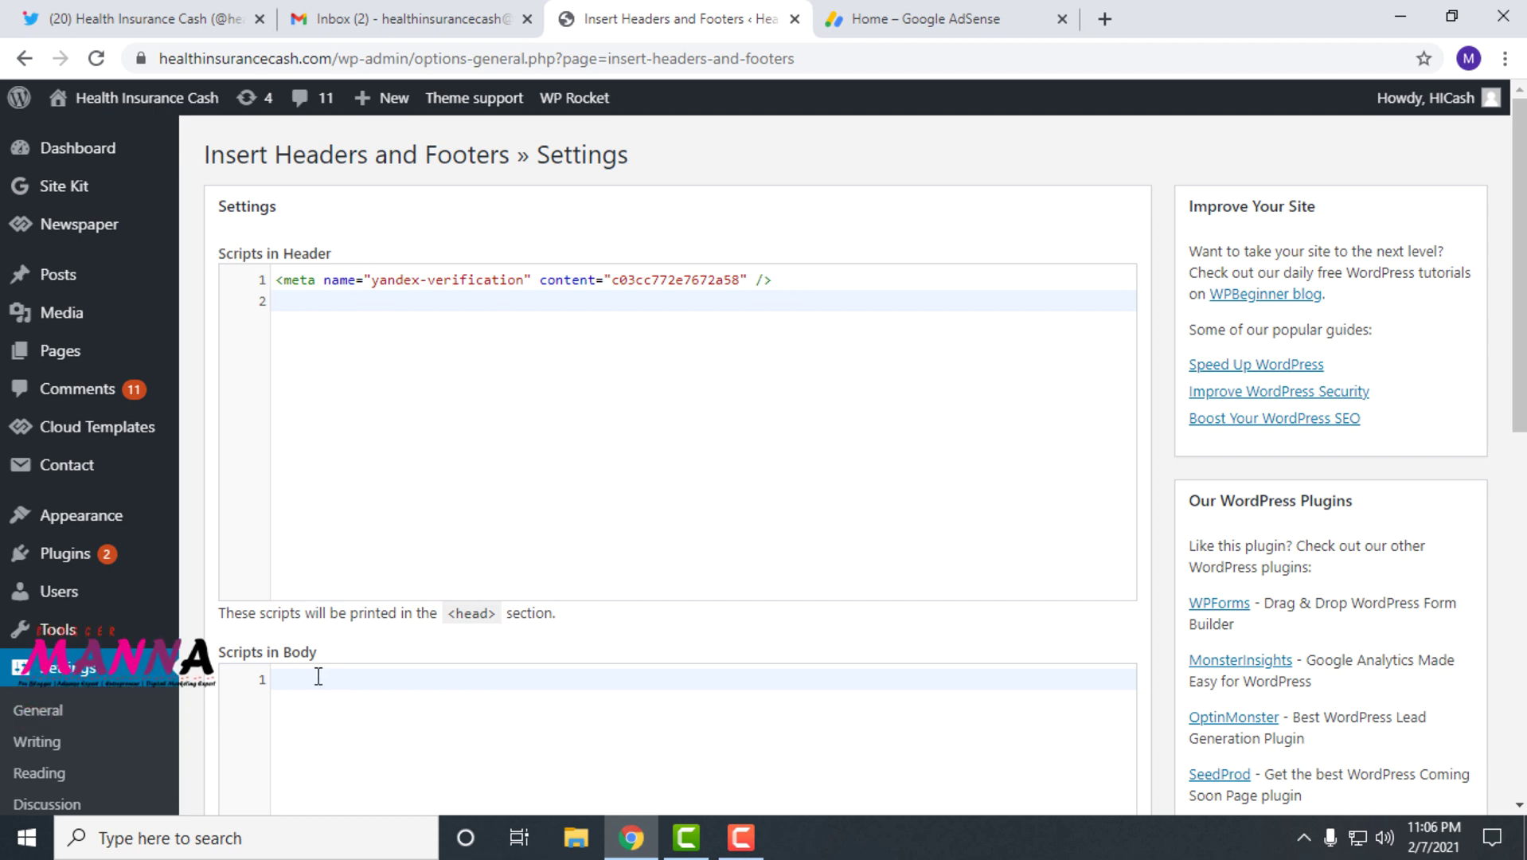
pyautogui.scroll(-7, 358, 665)
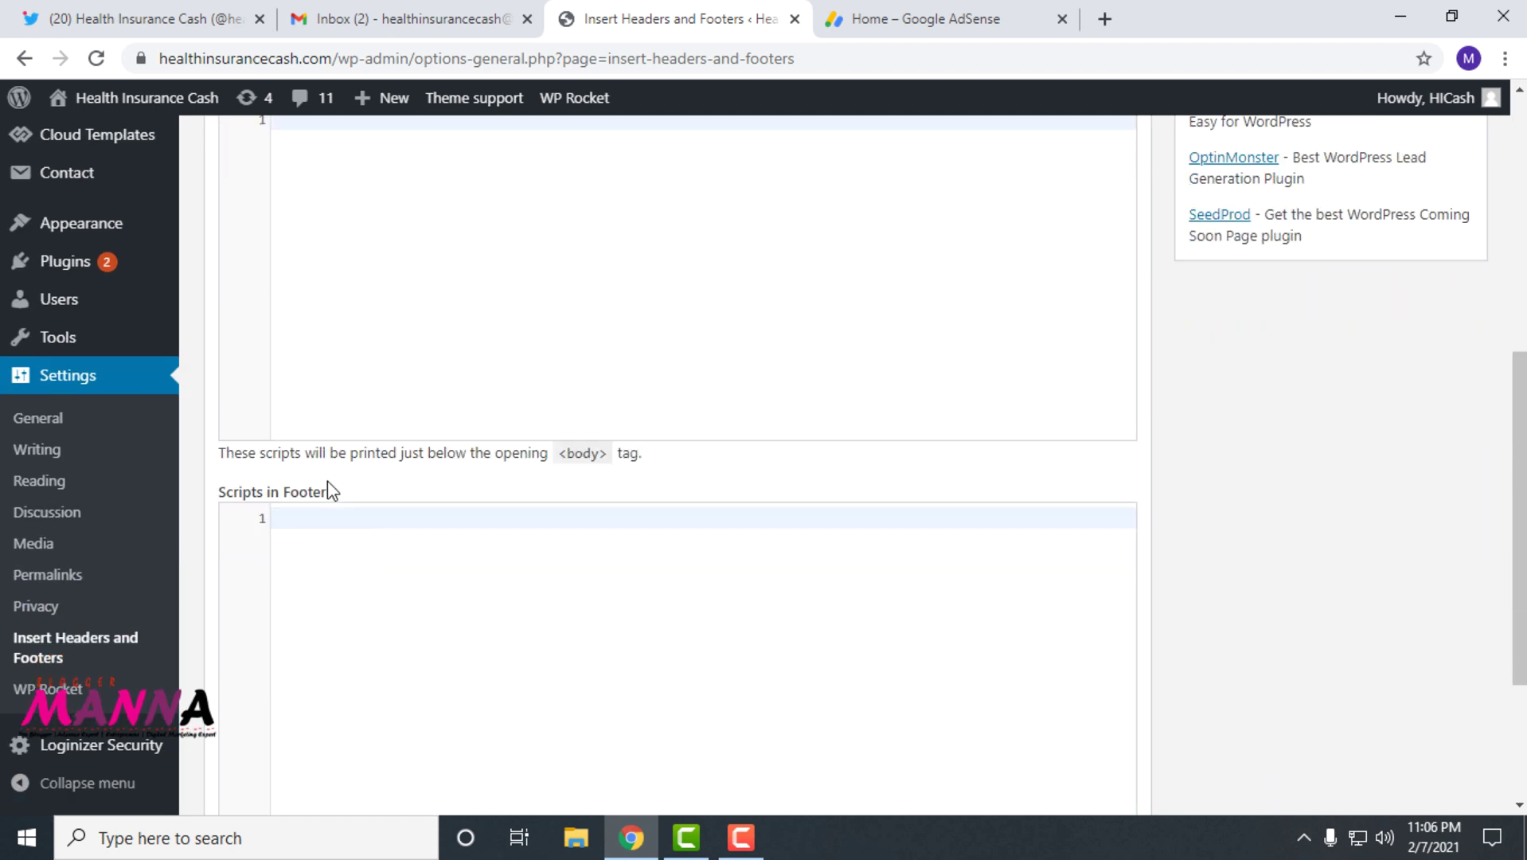
pyautogui.scroll(6, 327, 480)
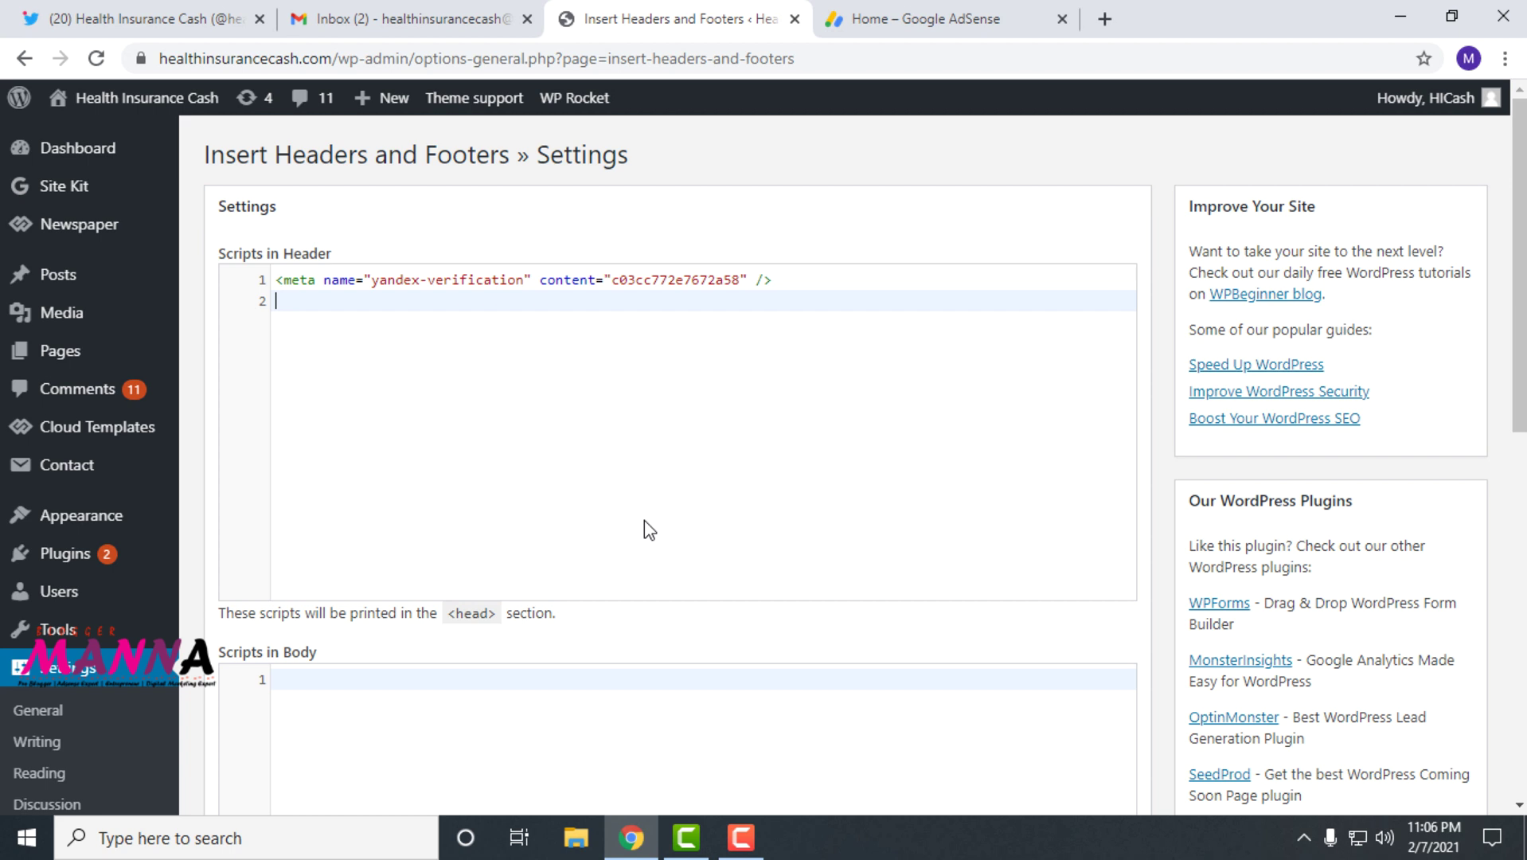
pyautogui.hotkey('ctrl', 'v')
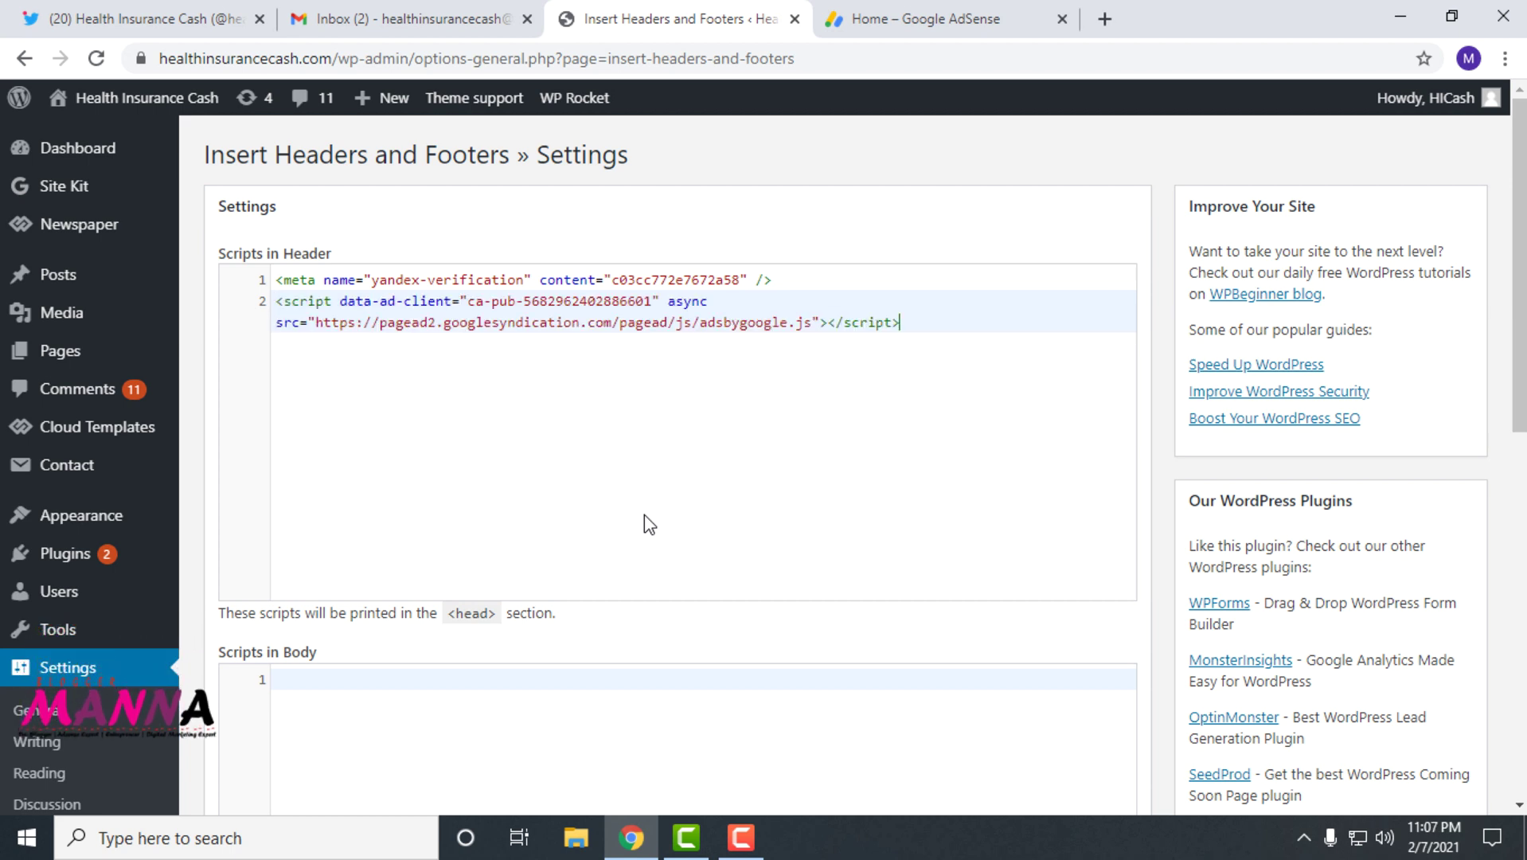
pyautogui.scroll(-10, 692, 498)
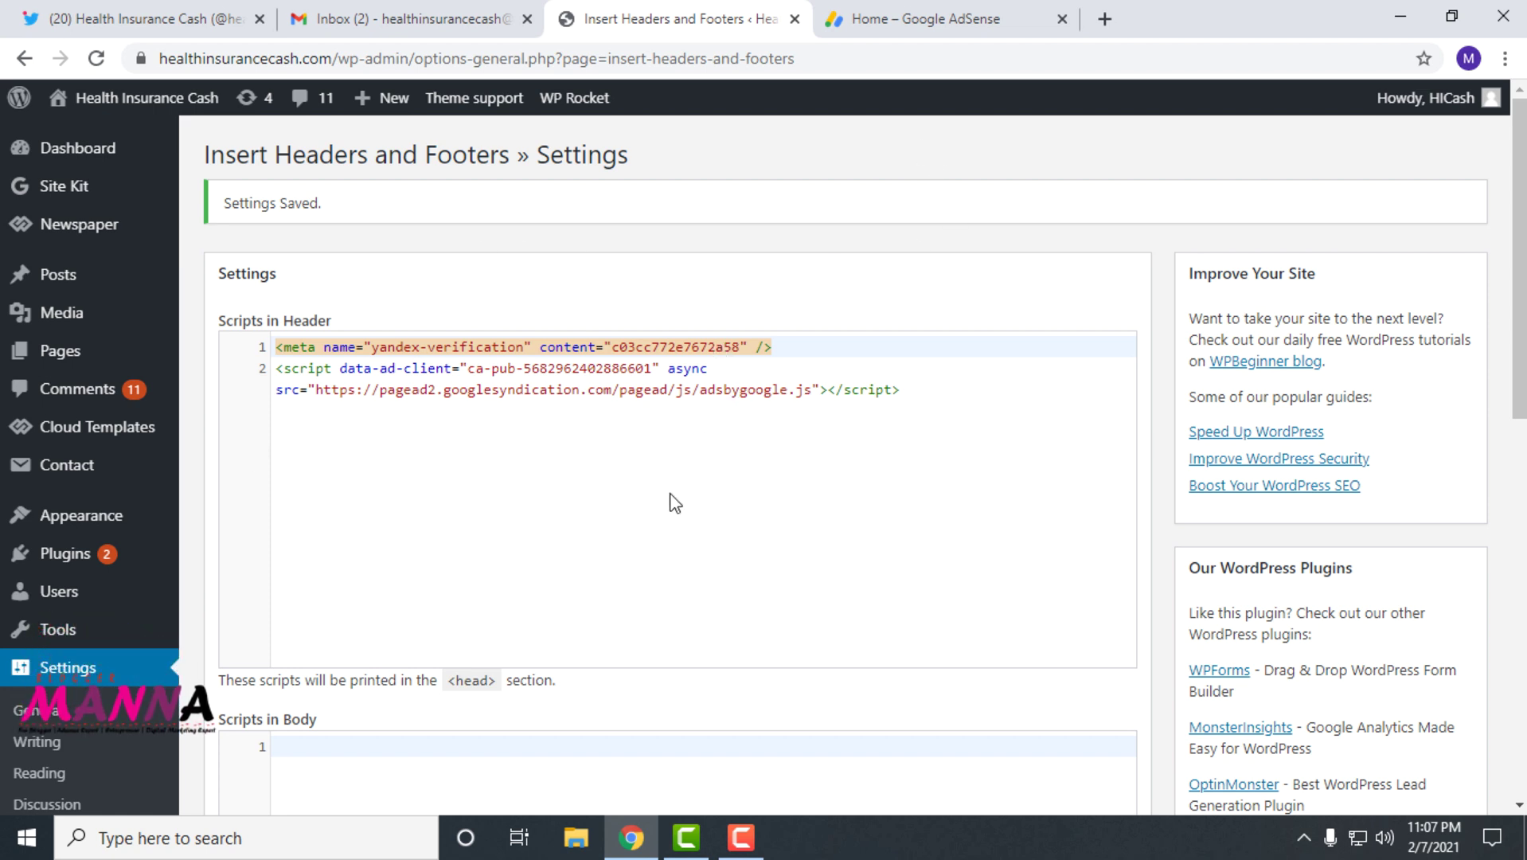
# Step: Try submitting the AdSense code for checking again, read the resulting message, and close it
pyautogui.click(894, 24)
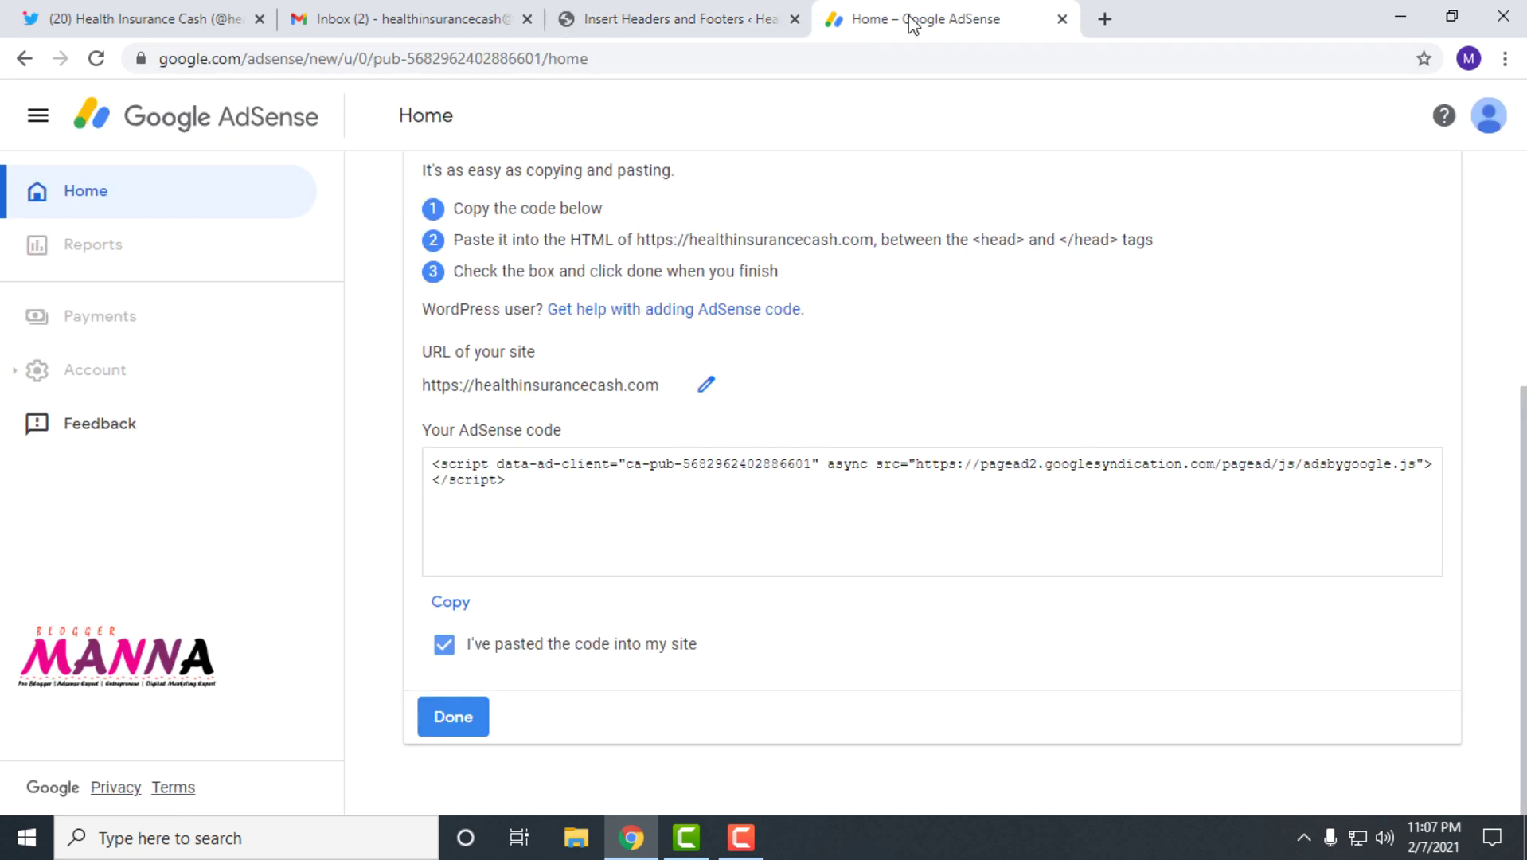
pyautogui.click(455, 716)
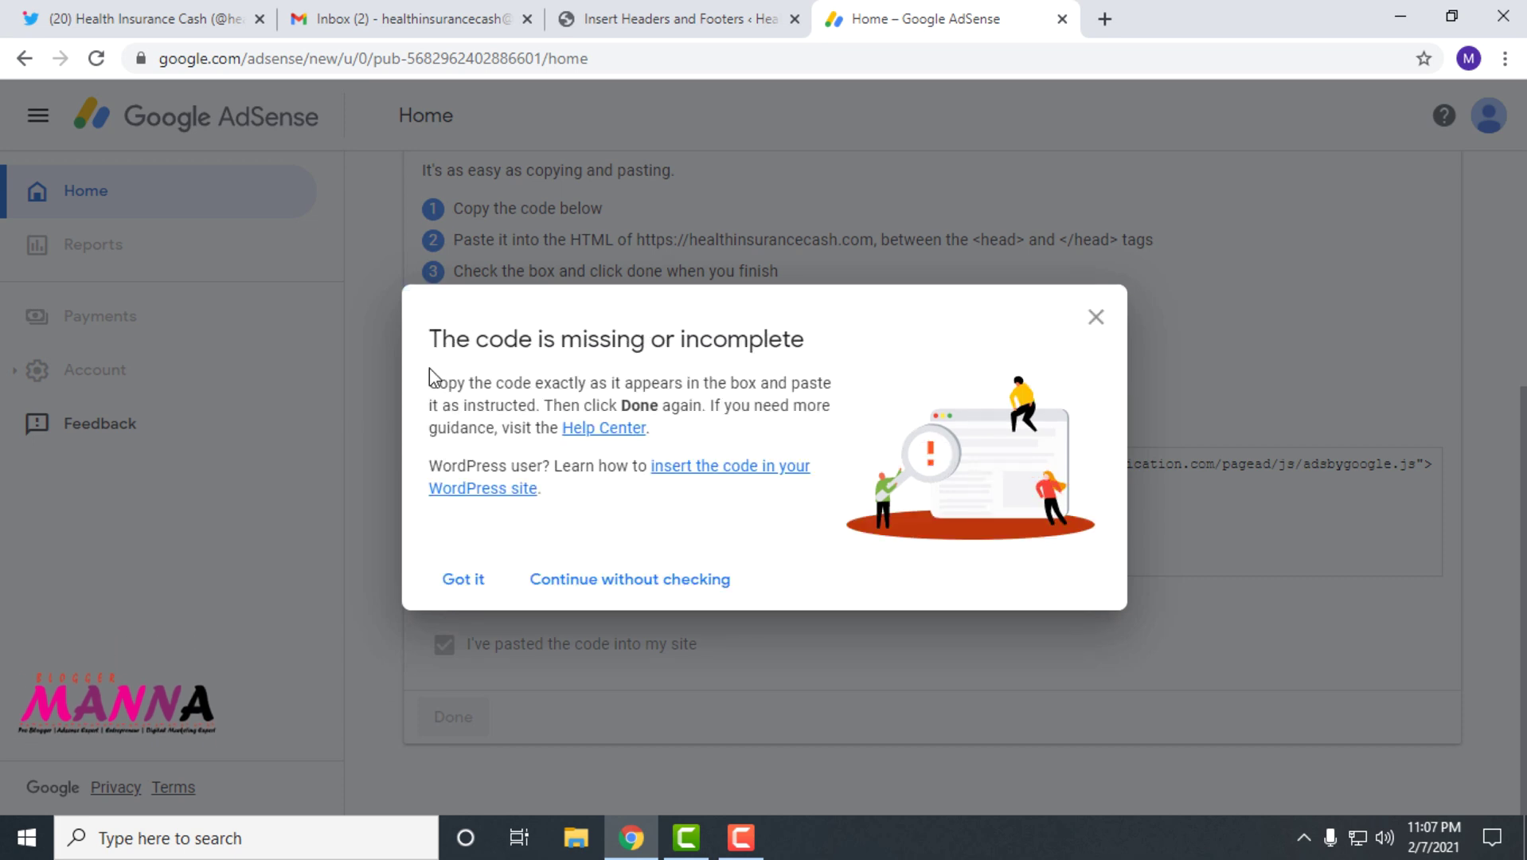
pyautogui.moveTo(430, 339); pyautogui.dragTo(576, 342)
pyautogui.moveTo(765, 340); pyautogui.dragTo(811, 352)
pyautogui.click(821, 352)
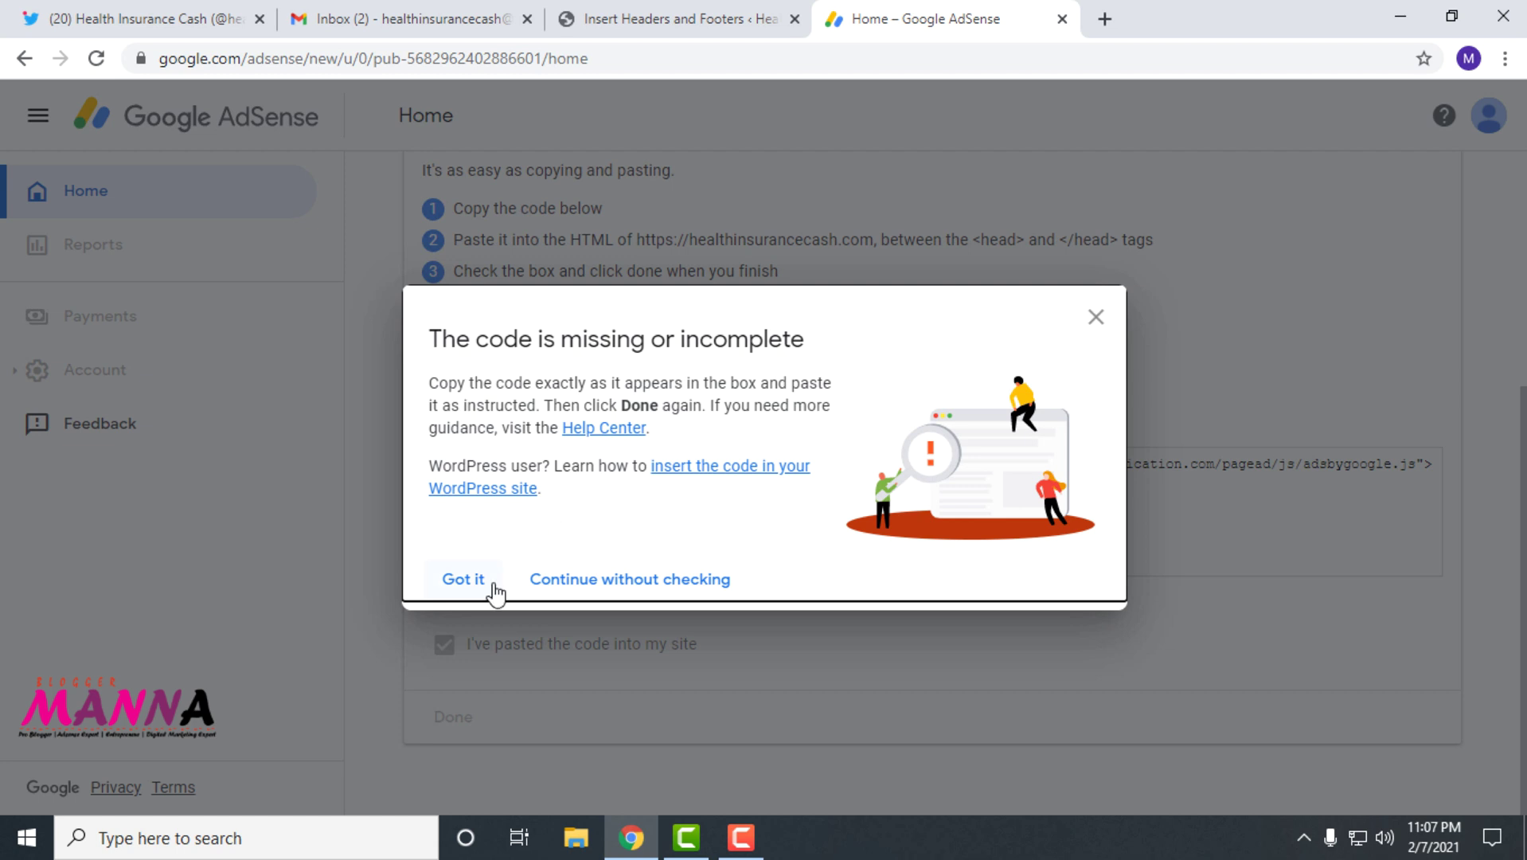
pyautogui.click(1095, 317)
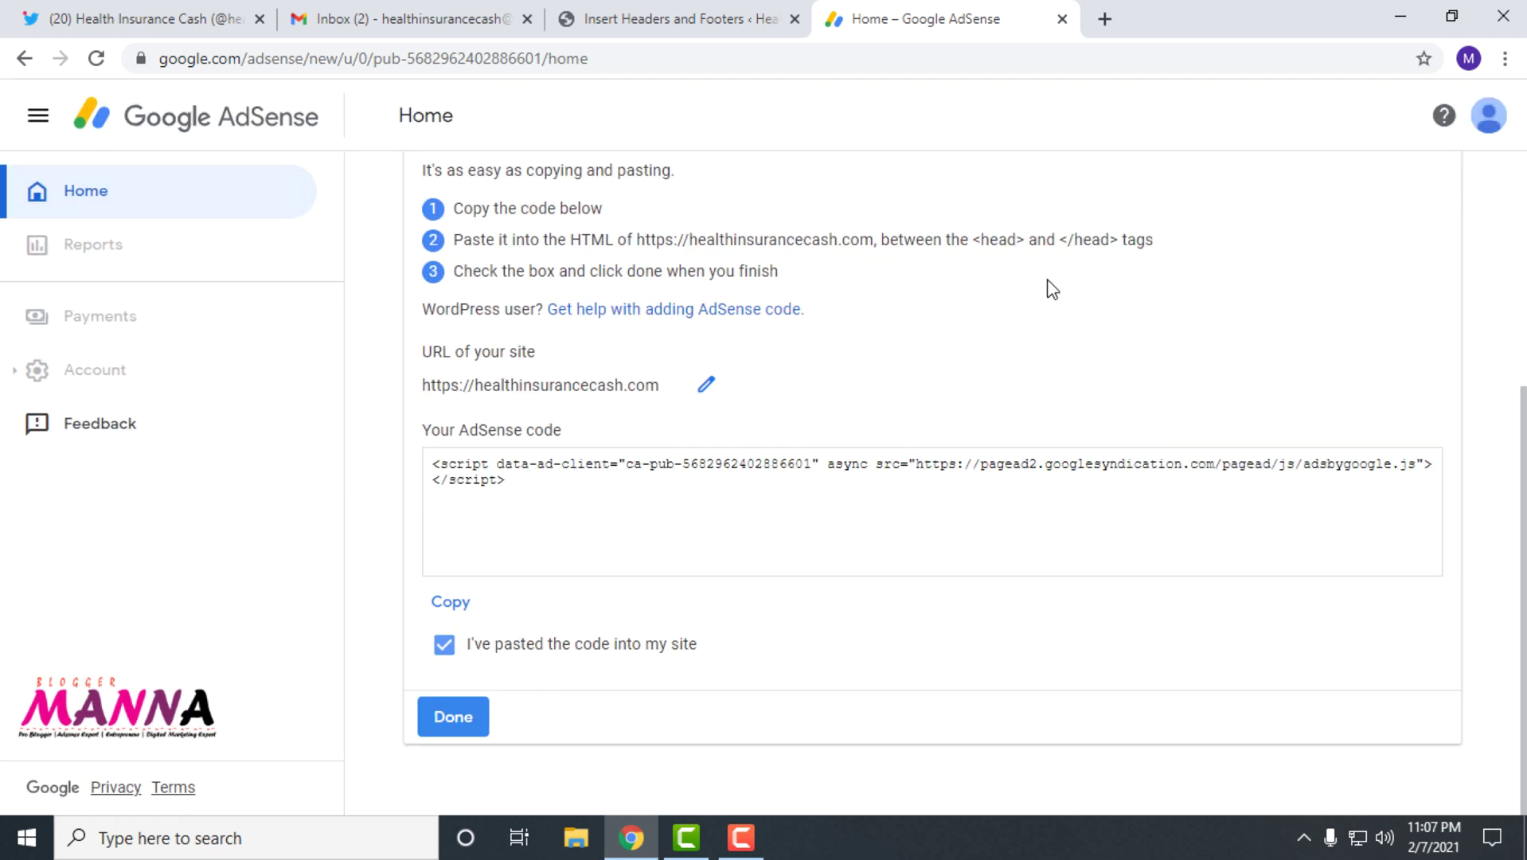
# Step: Open the Health Insurance Cash site in a new tab from the WordPress admin
pyautogui.click(717, 23)
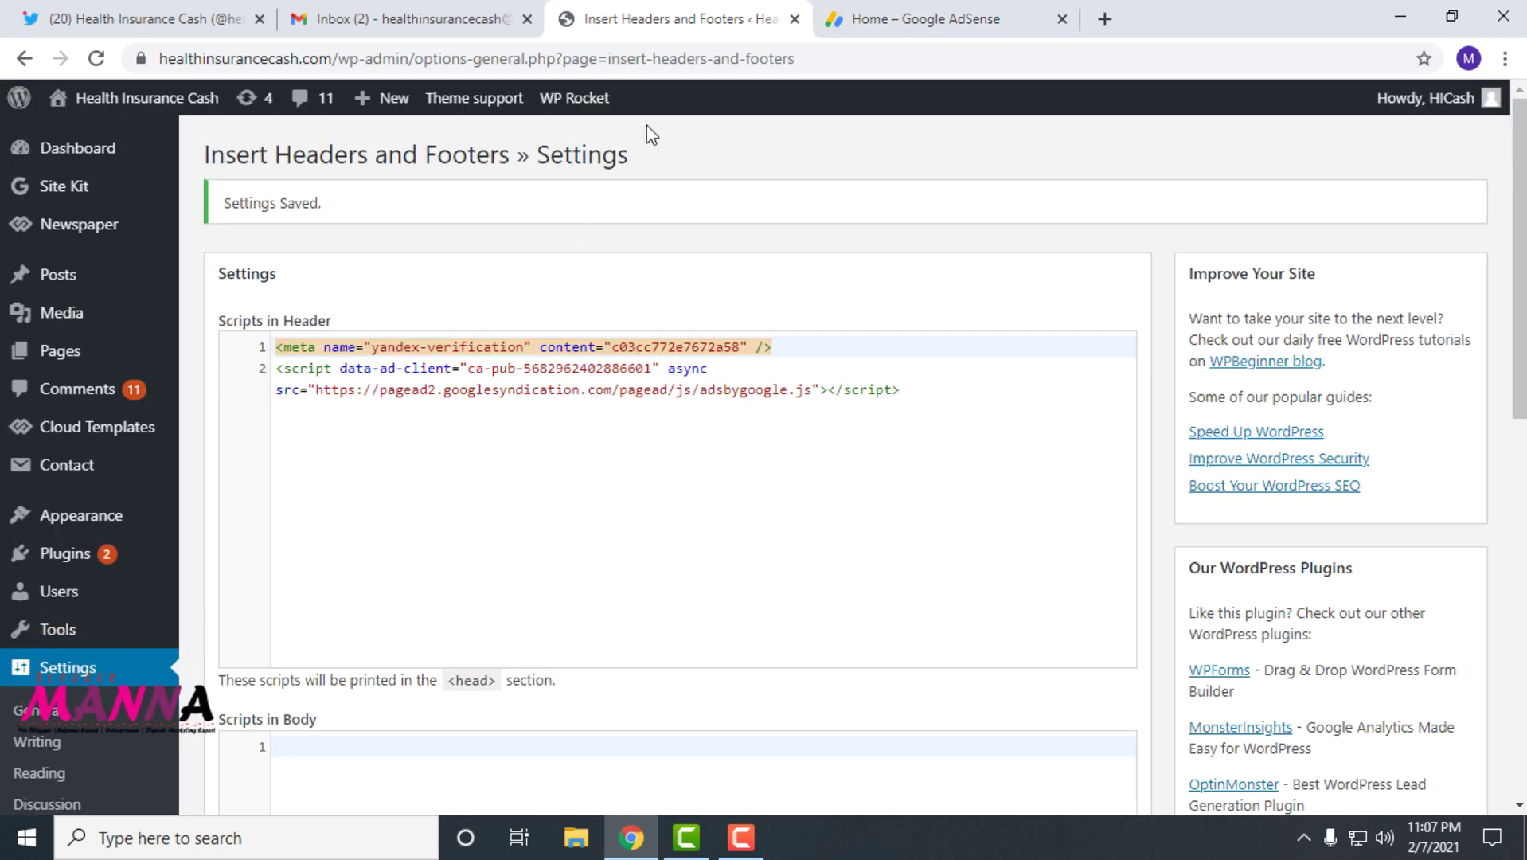
pyautogui.moveTo(128, 102)
pyautogui.rightClick(108, 137)
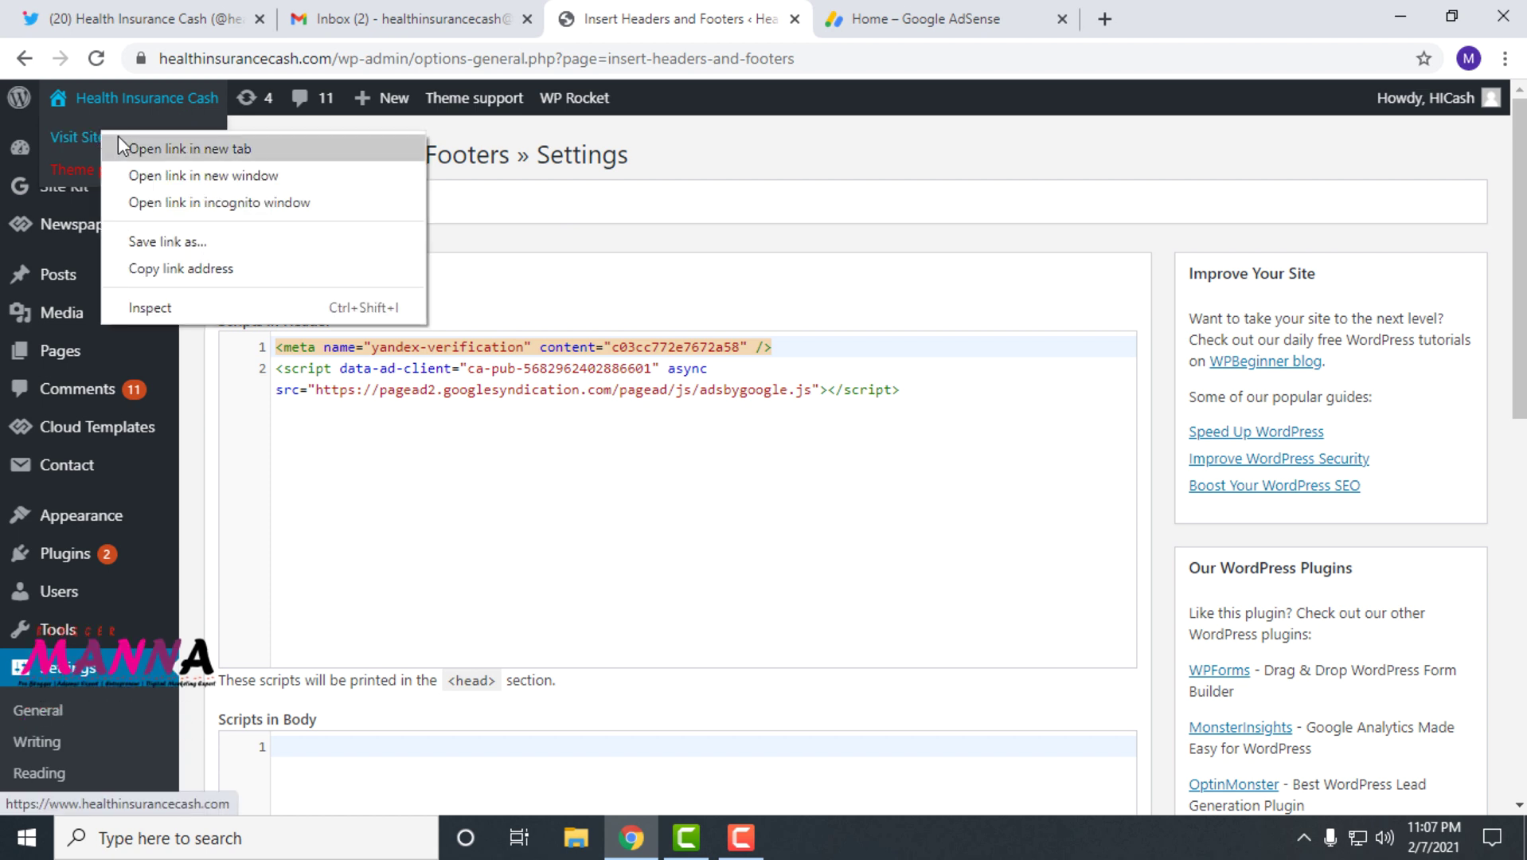
pyautogui.click(191, 146)
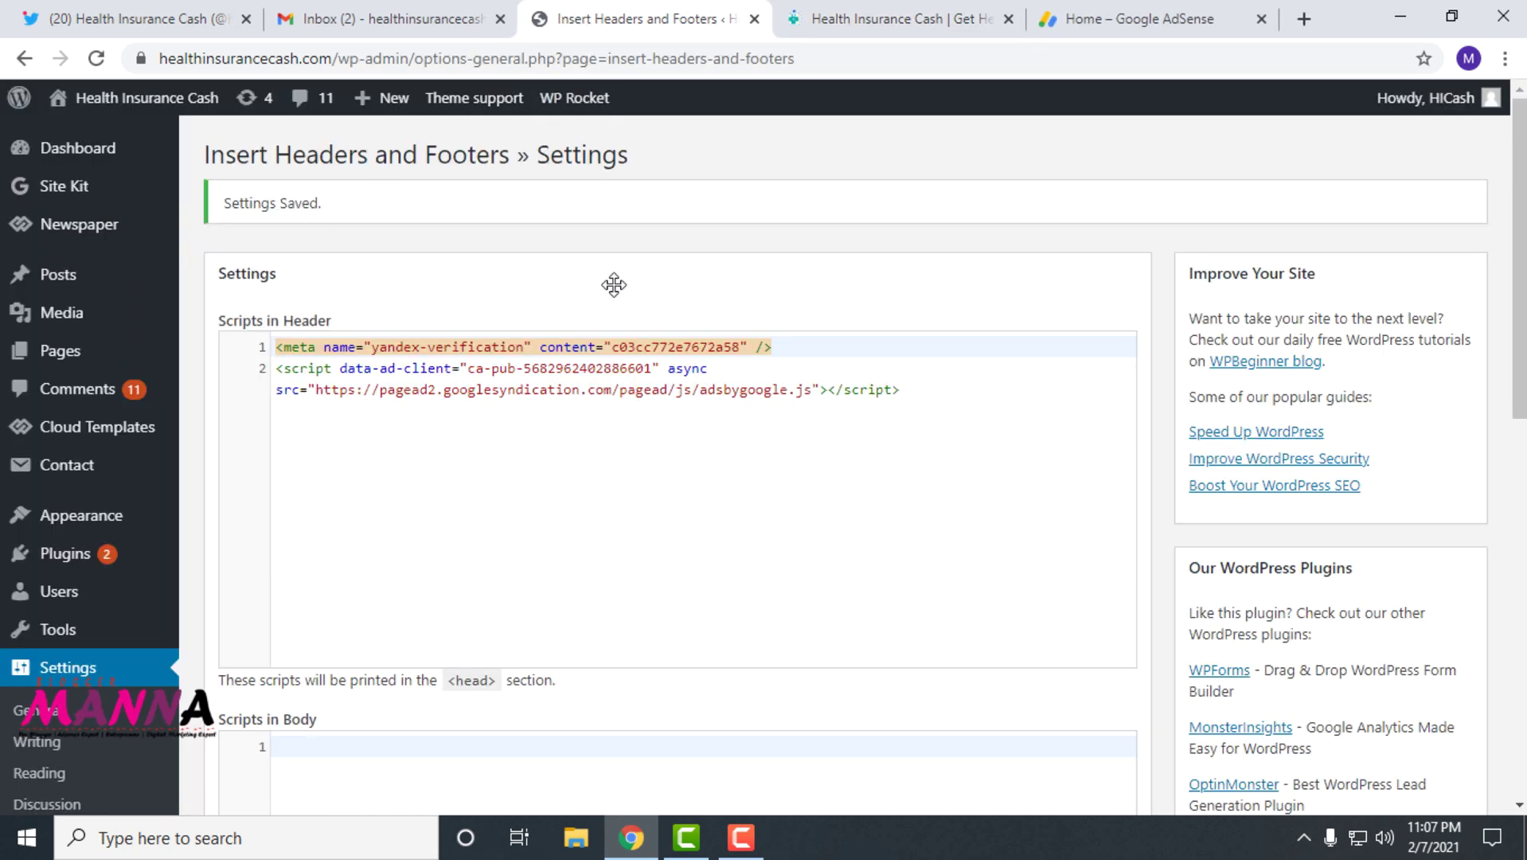
# Step: Open the Site Kit dashboard in WordPress and decline the invitation to its research studies
pyautogui.moveTo(32, 189)
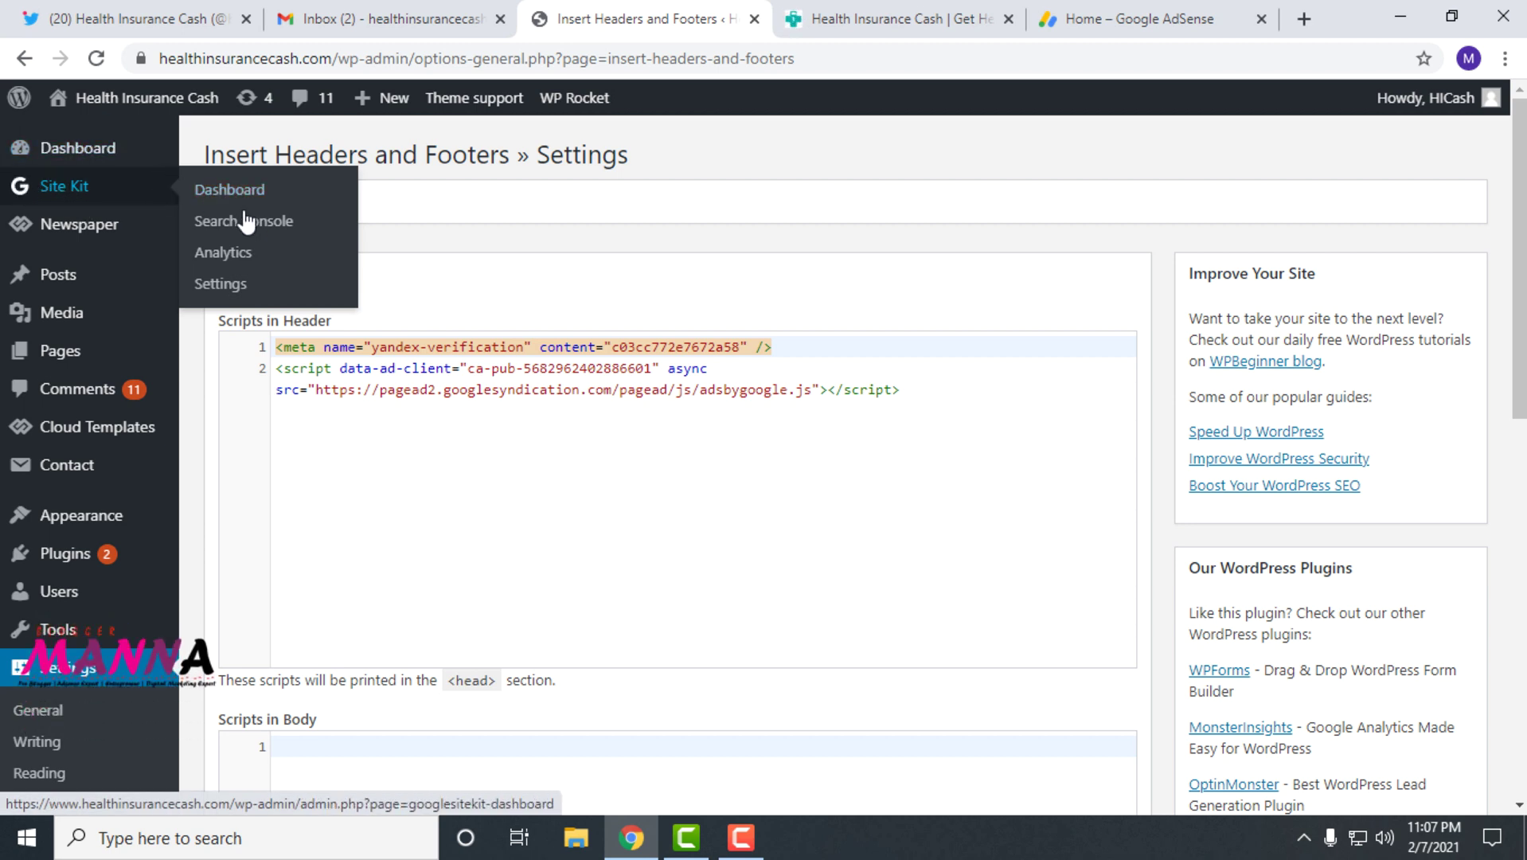
pyautogui.moveTo(150, 184)
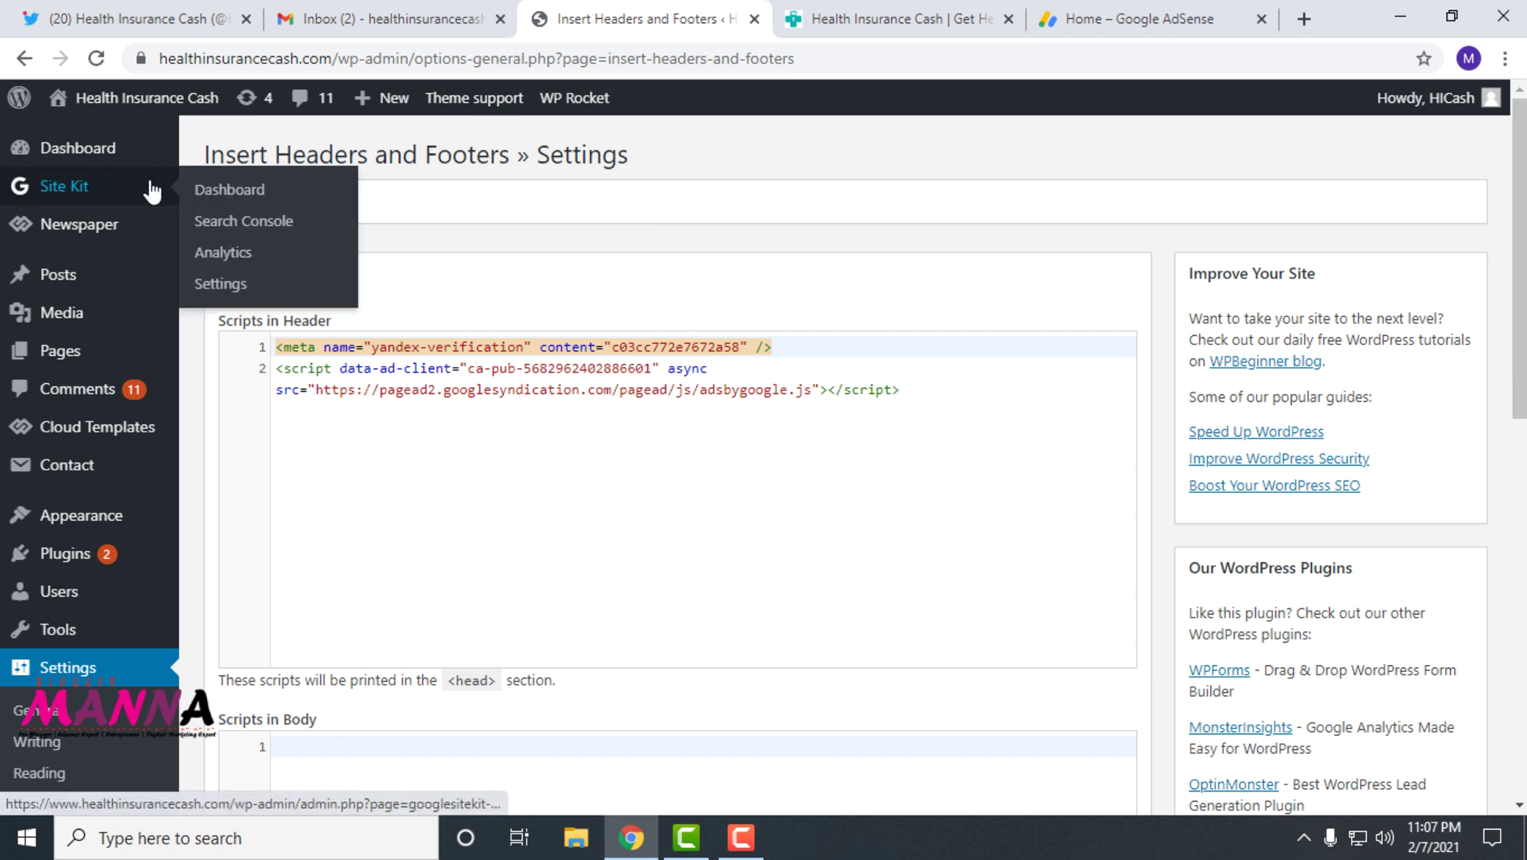
pyautogui.click(223, 191)
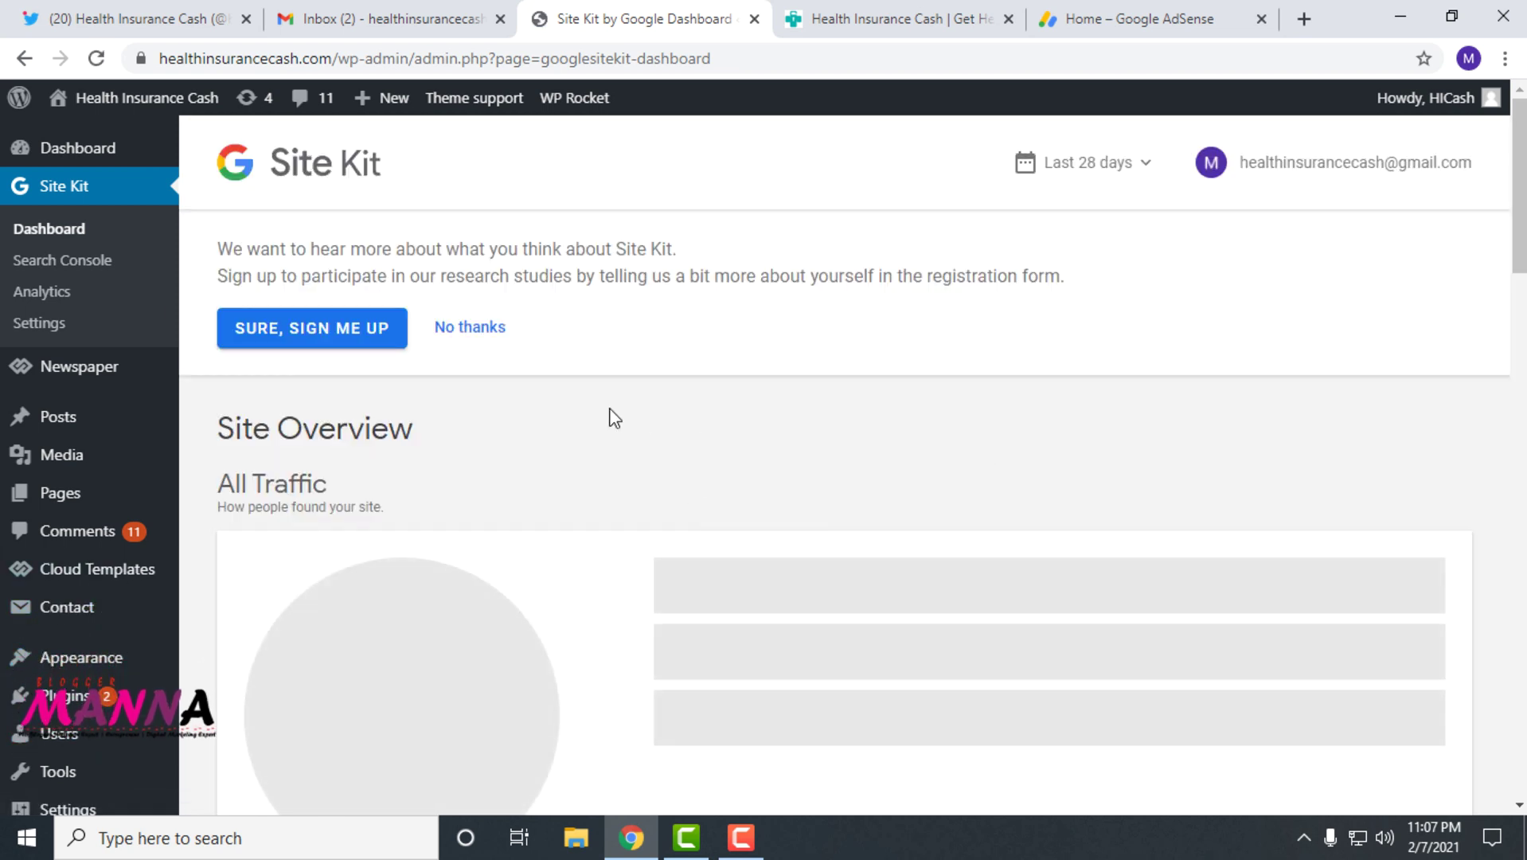
pyautogui.click(494, 333)
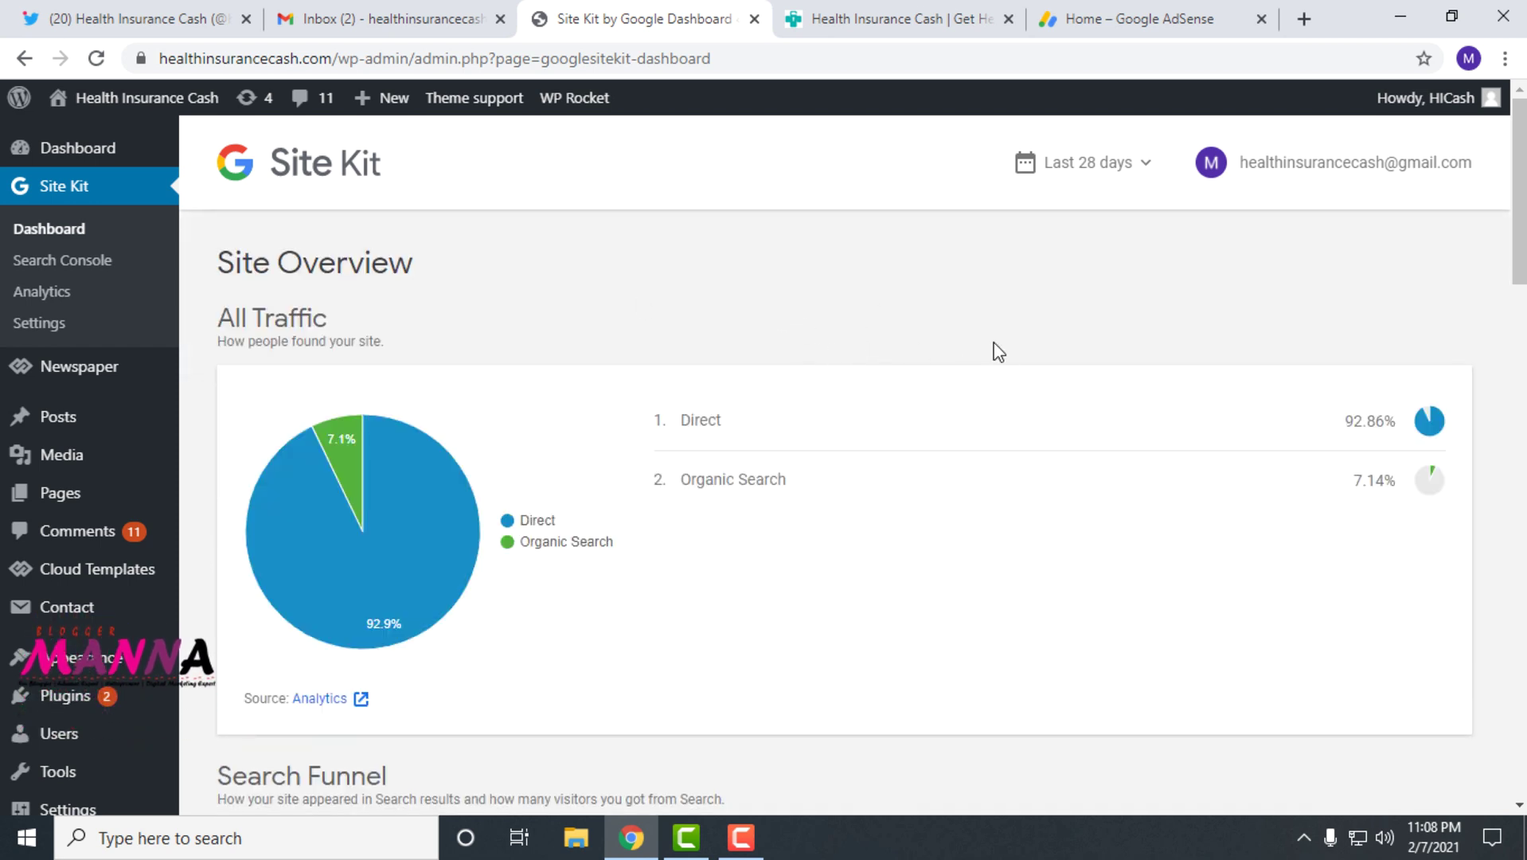
# Step: Return to the AdSense home page, resubmit the pasted code, and continue to the site review without checking
pyautogui.click(1161, 22)
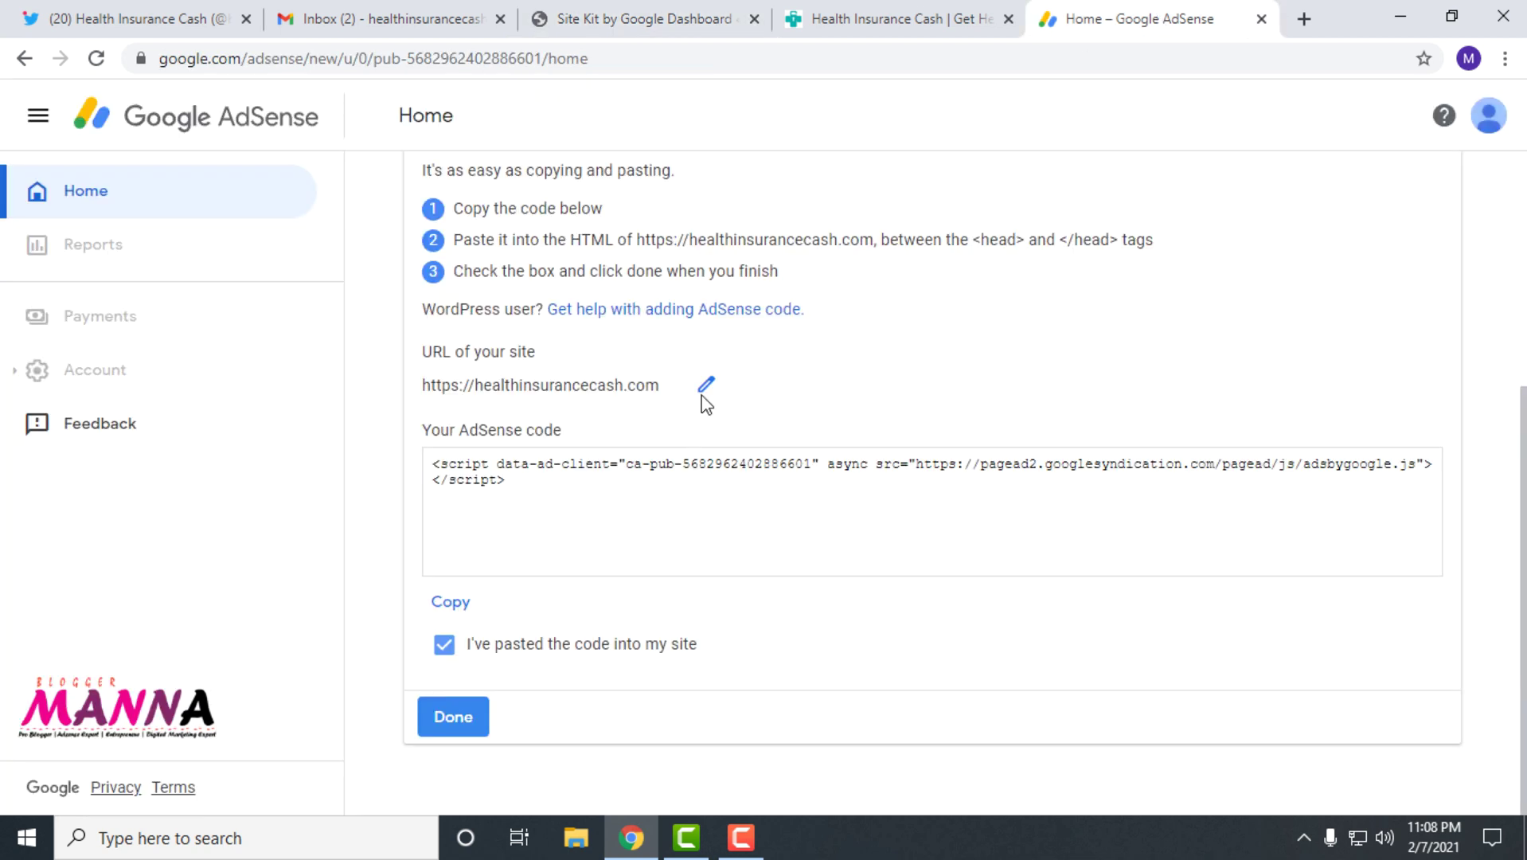
pyautogui.click(451, 719)
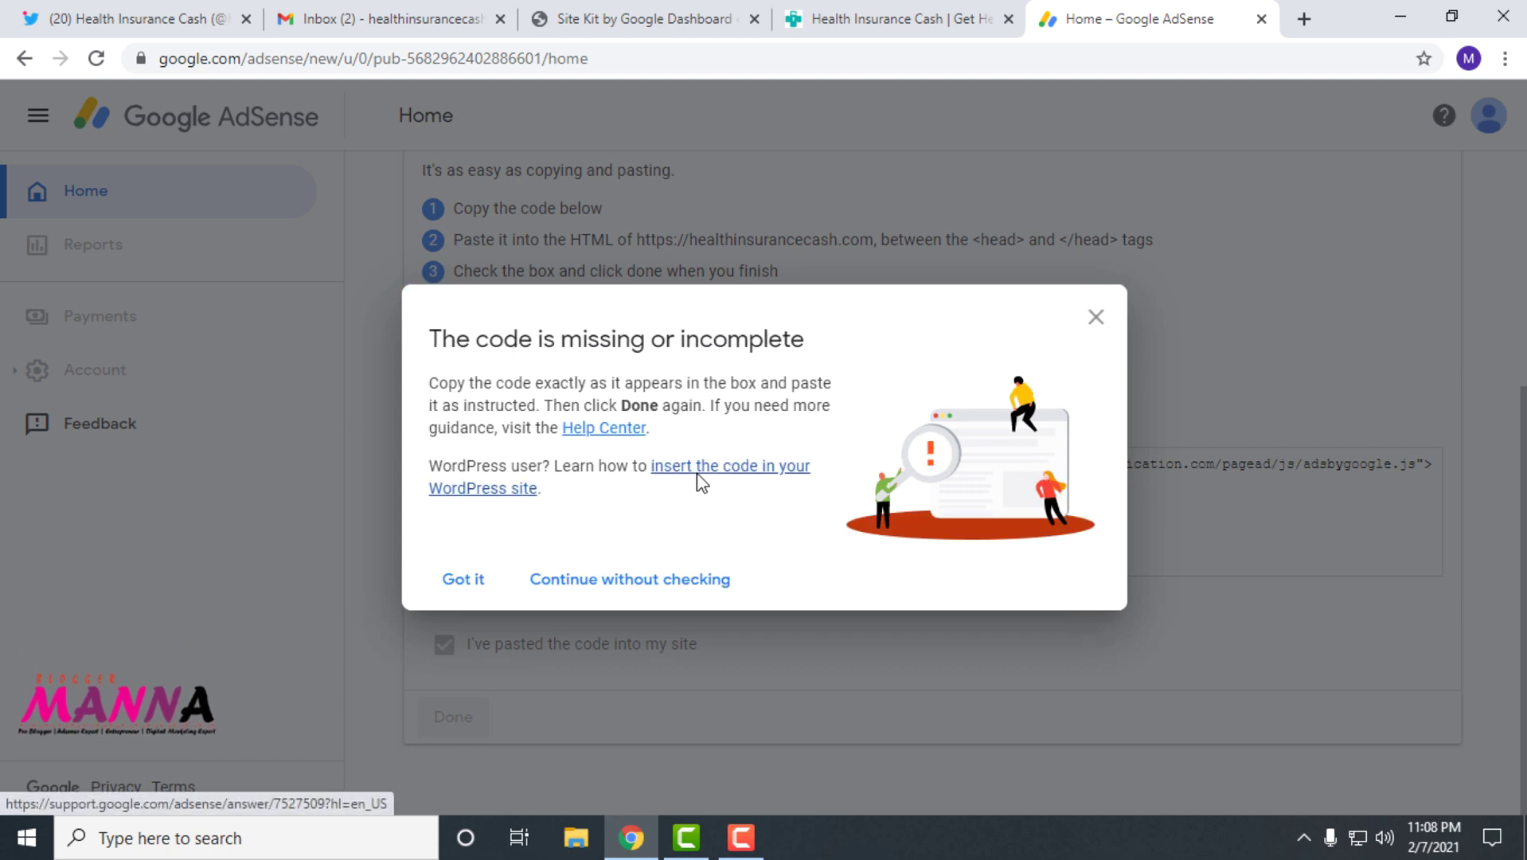
pyautogui.click(471, 579)
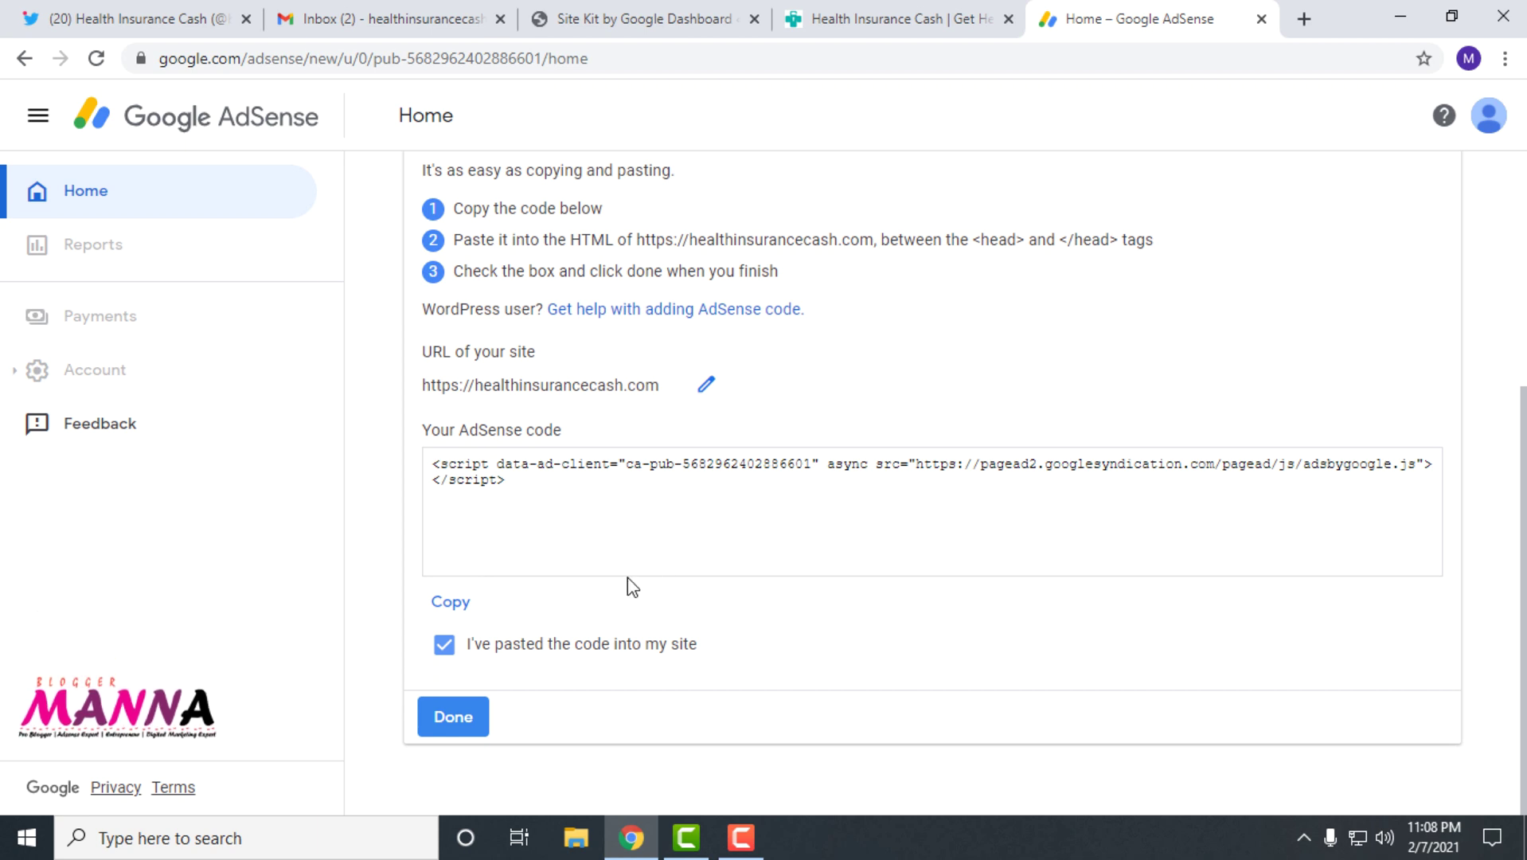
pyautogui.click(471, 720)
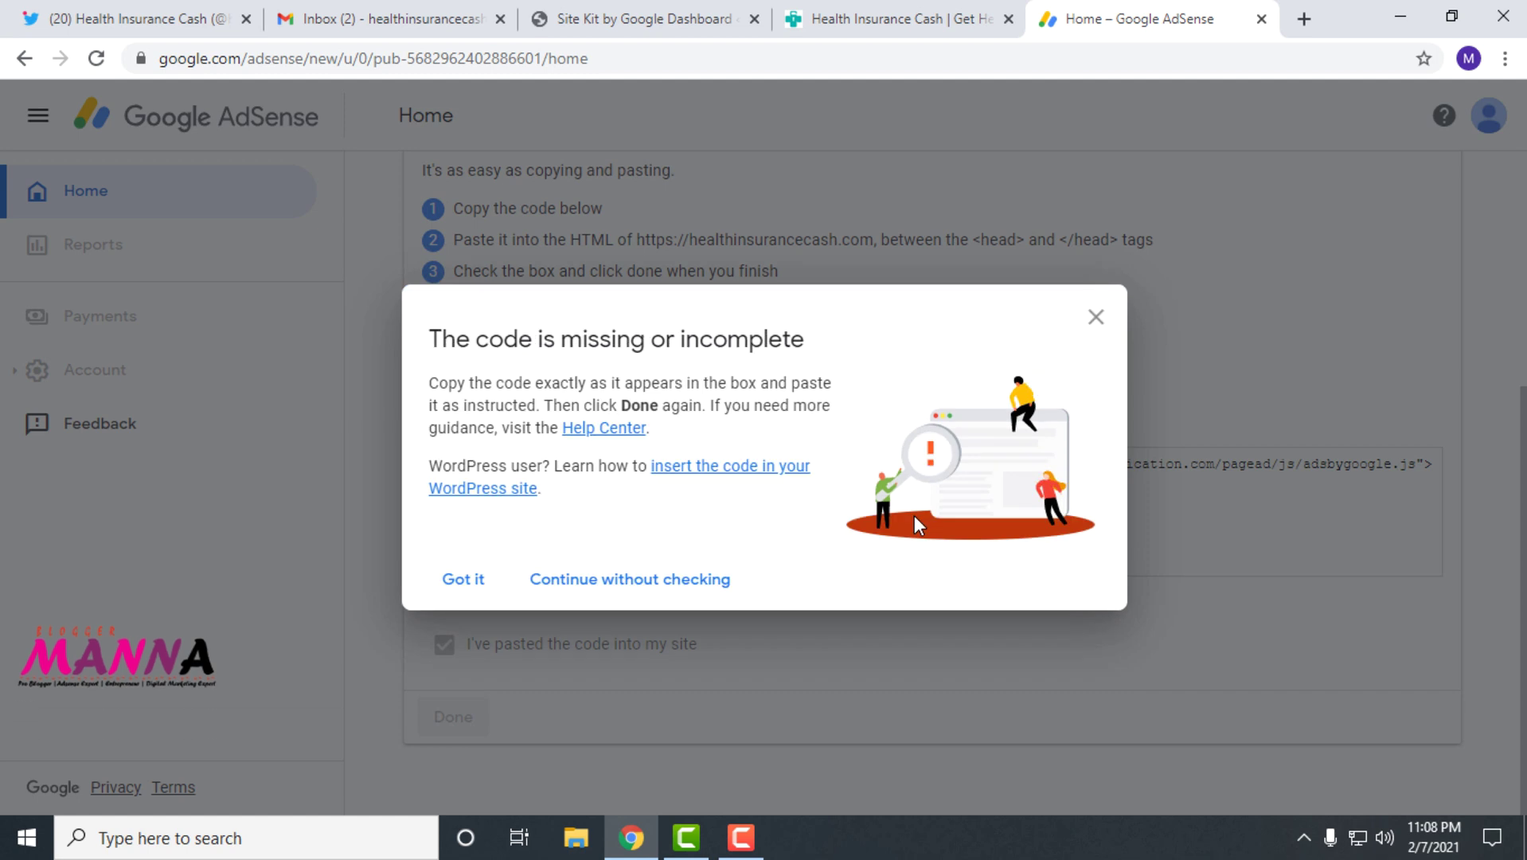
pyautogui.click(632, 580)
pyautogui.click(512, 581)
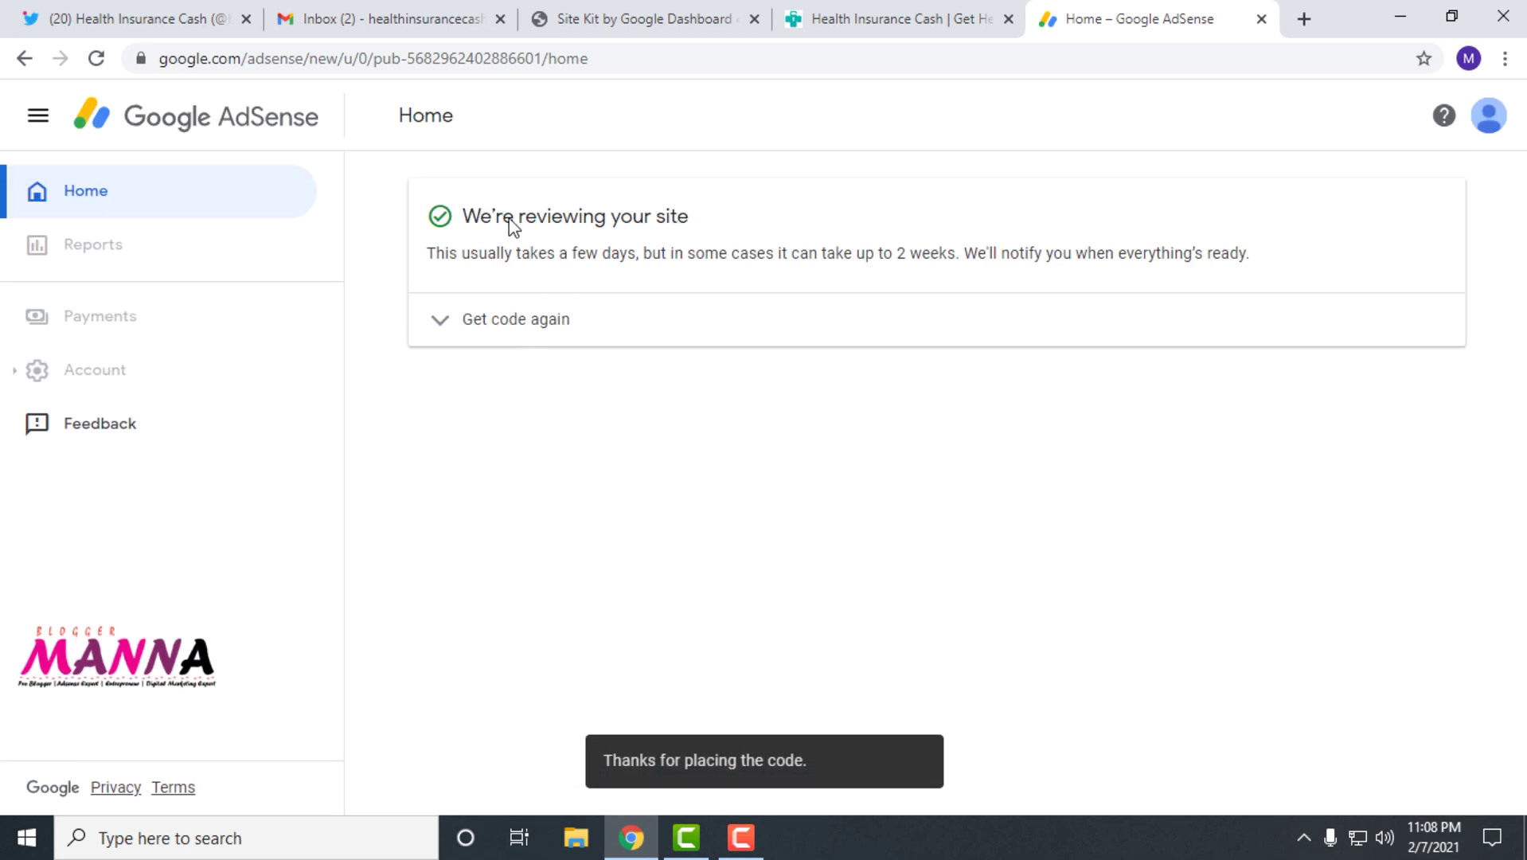
# Step: Show the AdSense code again on the site review page and read where it has to be placed
pyautogui.click(443, 320)
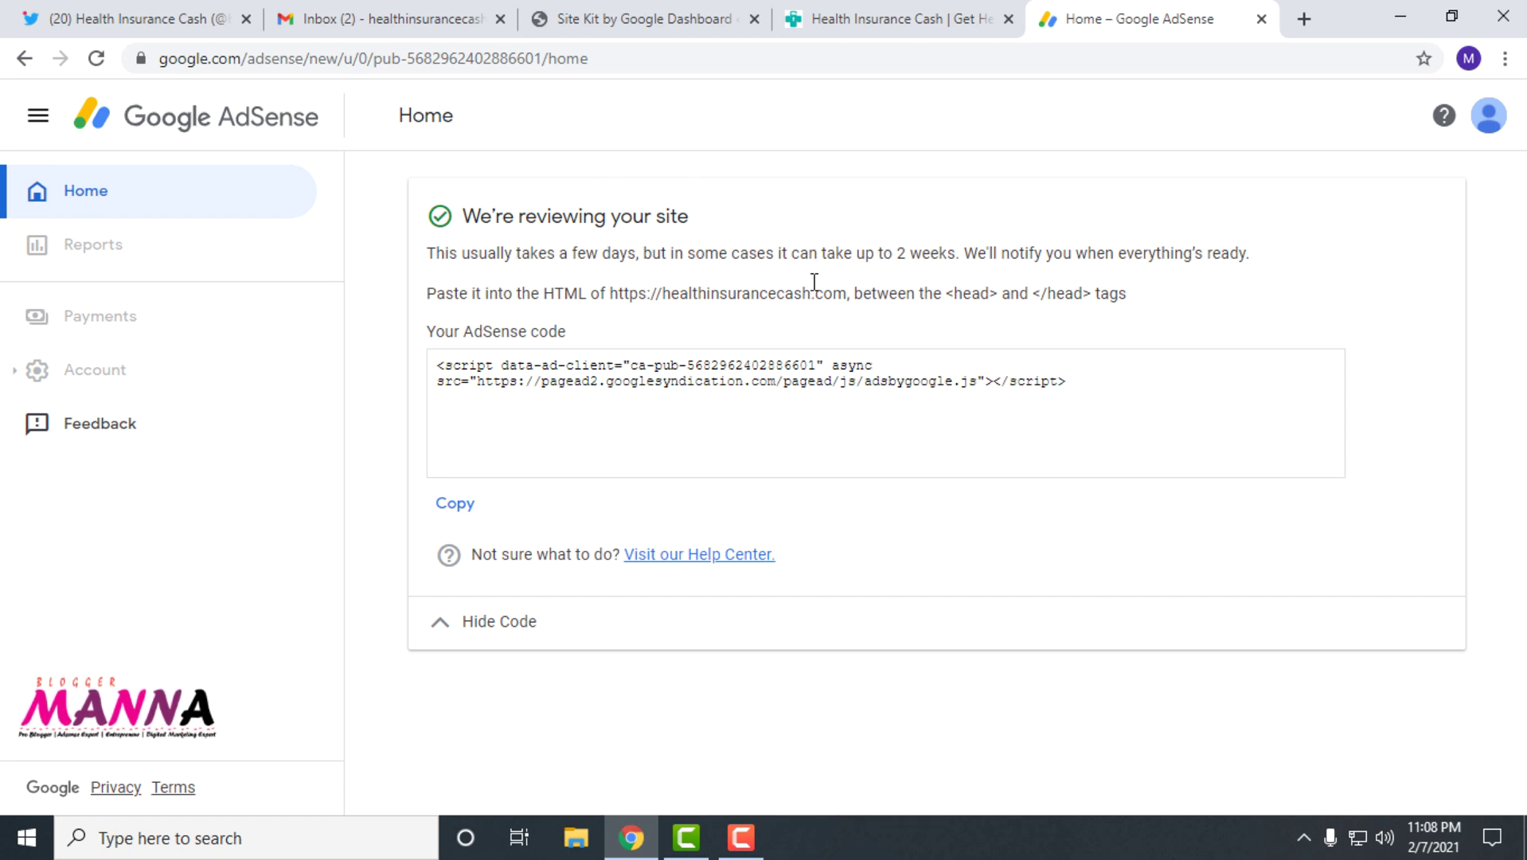
pyautogui.moveTo(1068, 382); pyautogui.dragTo(425, 358)
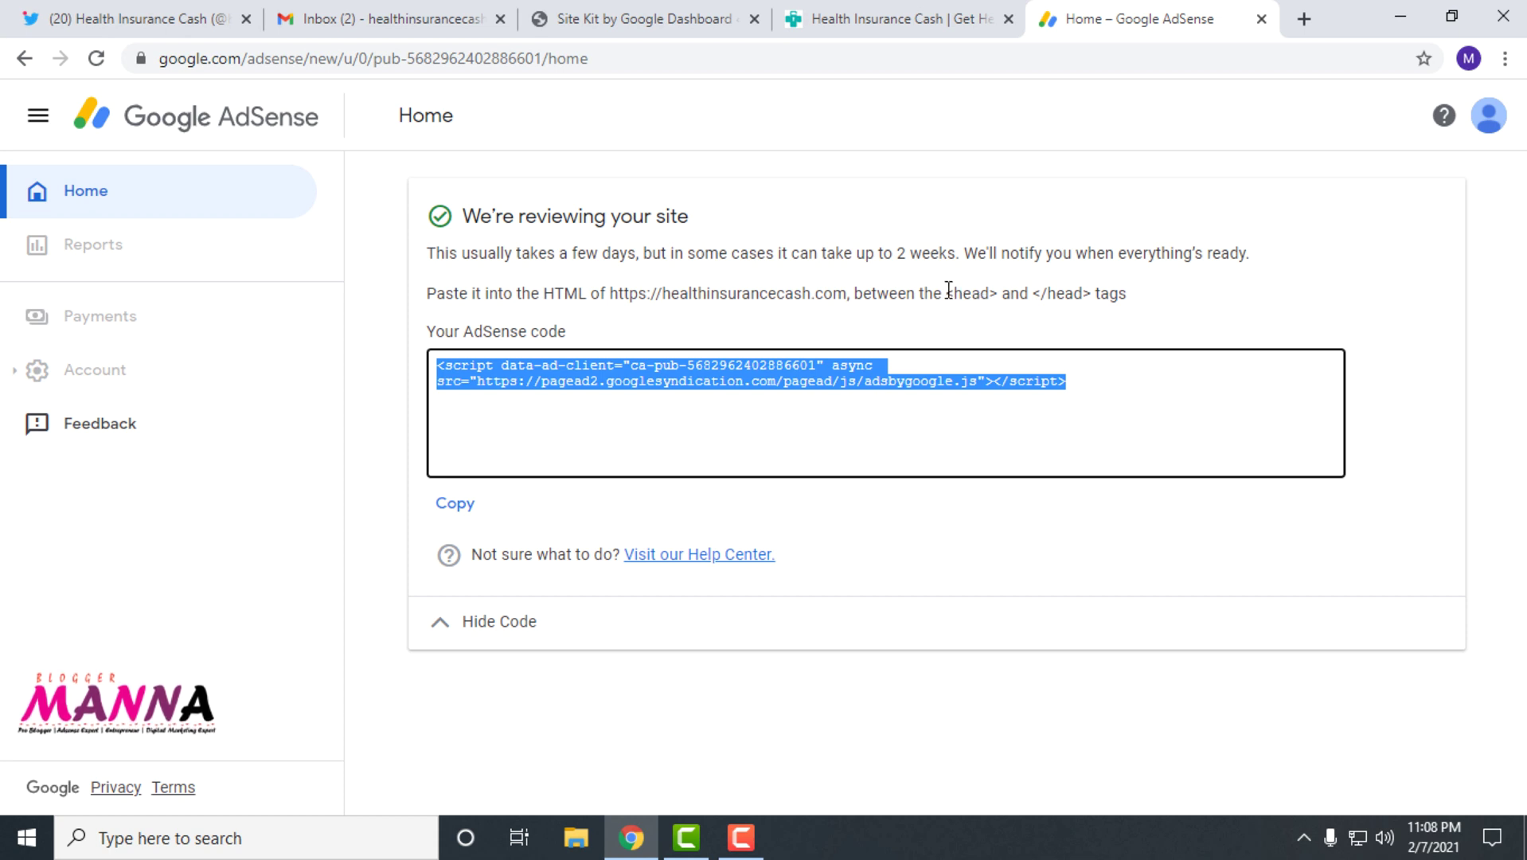
pyautogui.moveTo(947, 292); pyautogui.dragTo(1089, 296)
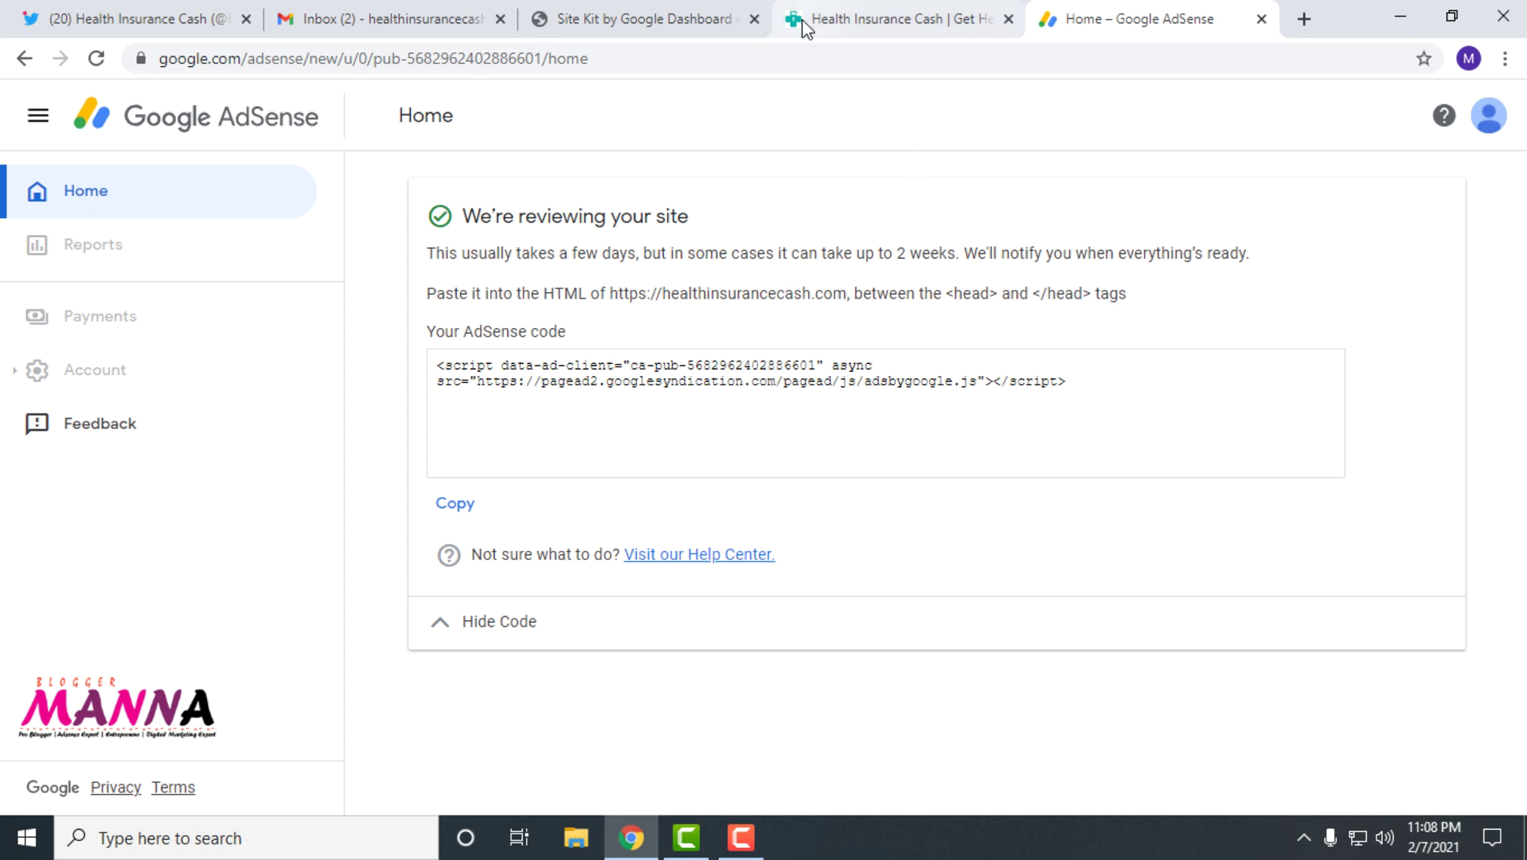
pyautogui.click(828, 18)
pyautogui.click(1076, 32)
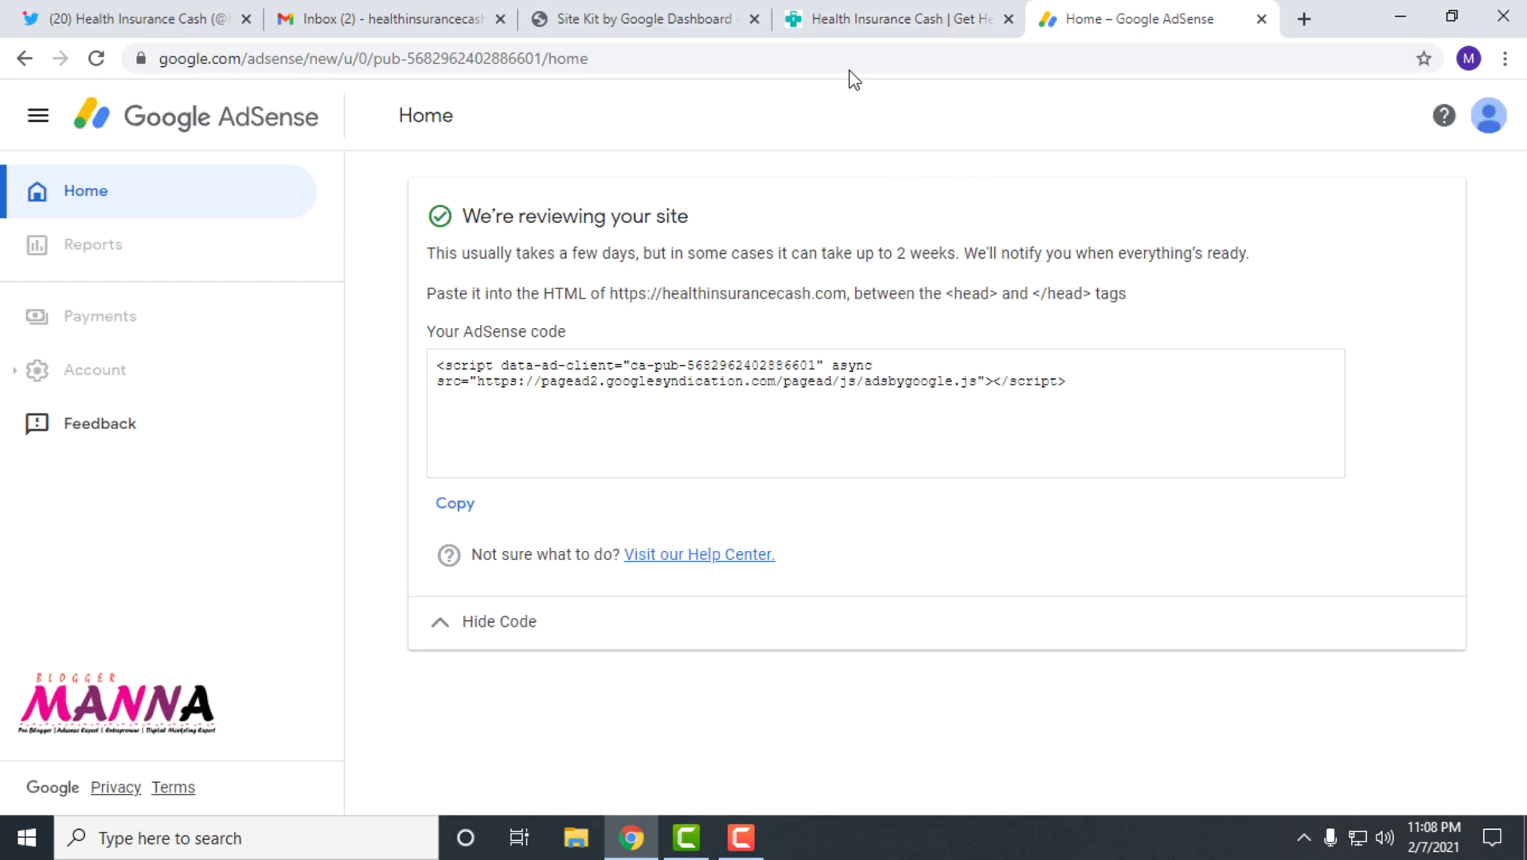
# Step: Open the Site Kit settings in WordPress and review the connected services and the additional services on offer
pyautogui.click(849, 20)
pyautogui.click(665, 24)
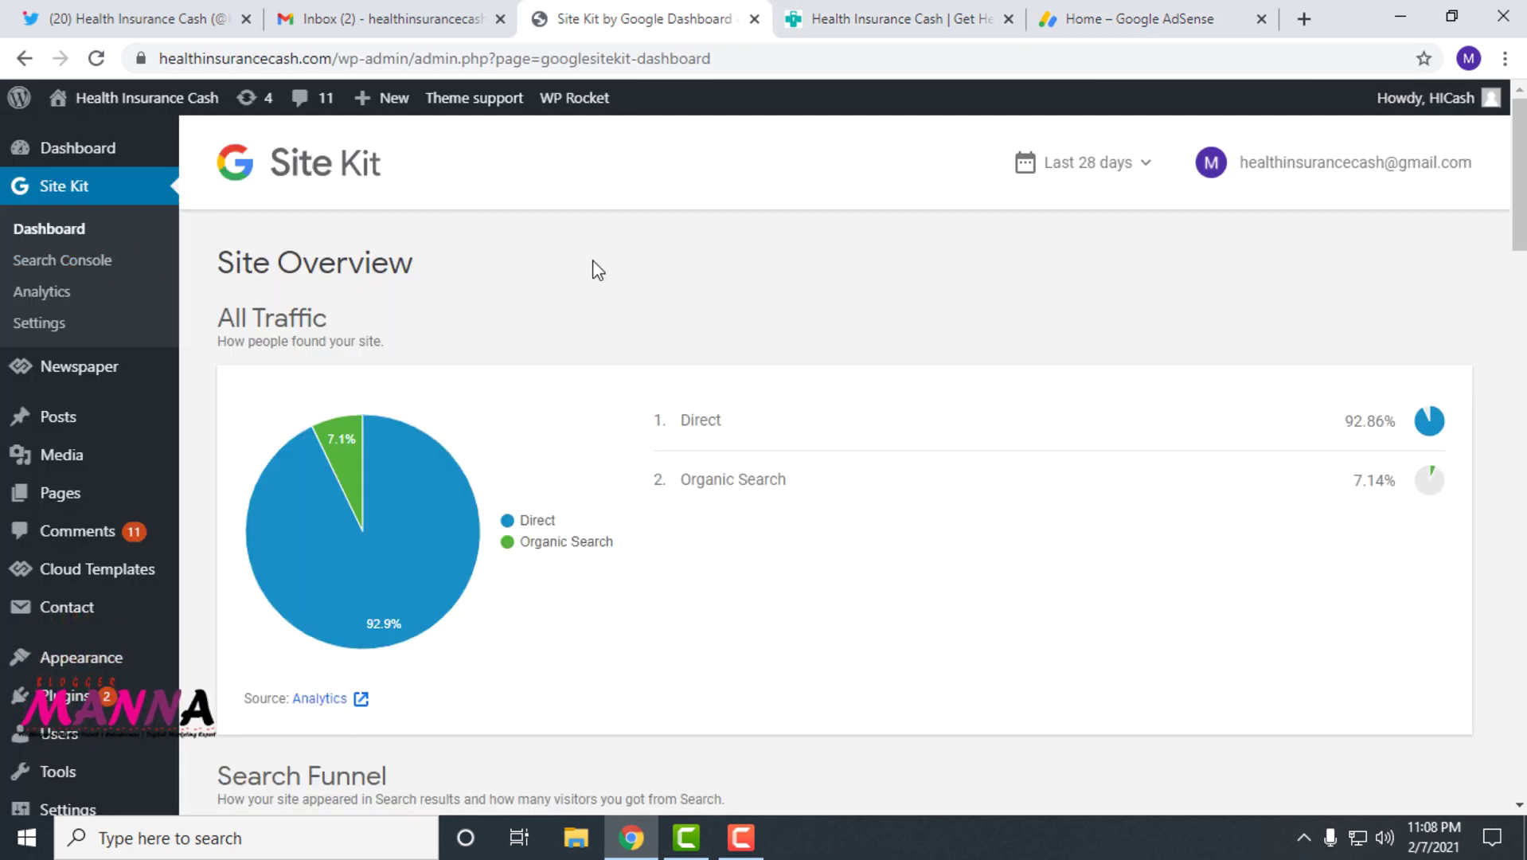
pyautogui.click(50, 324)
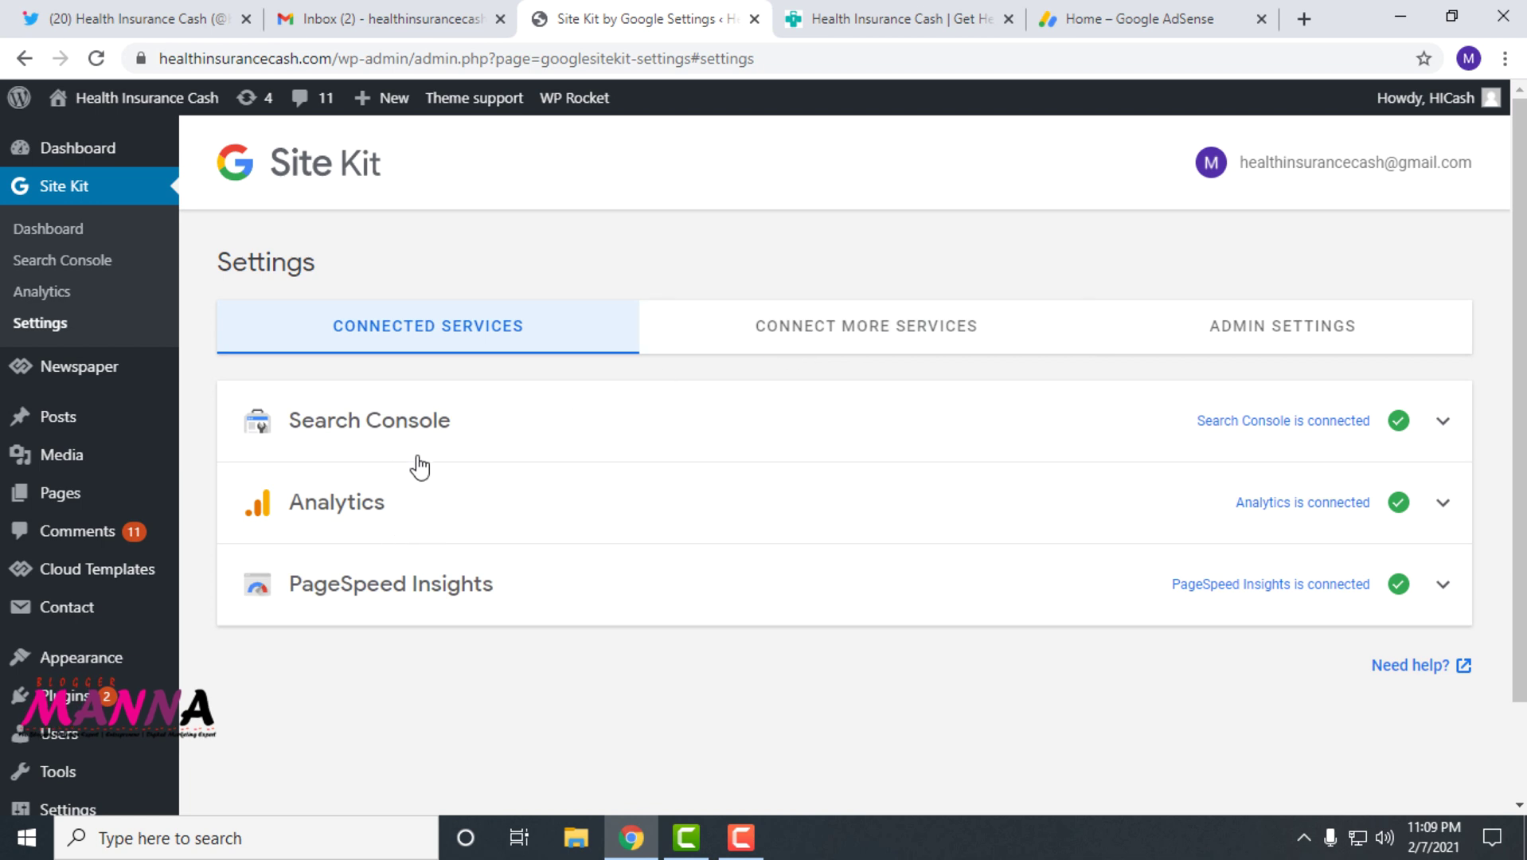
pyautogui.scroll(-1, 1011, 450)
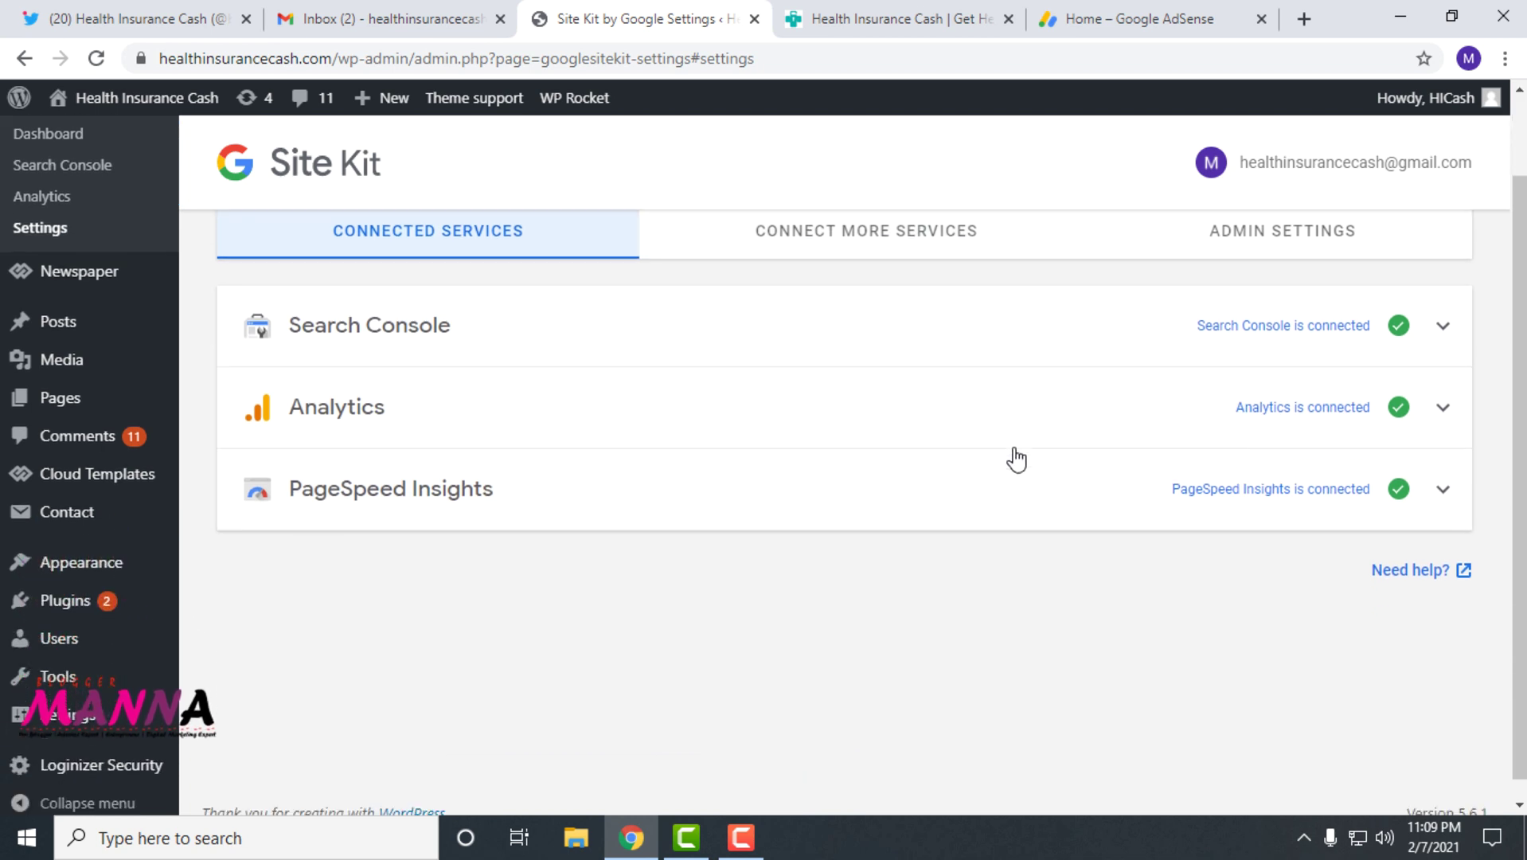
pyautogui.scroll(1, 1016, 460)
pyautogui.click(836, 335)
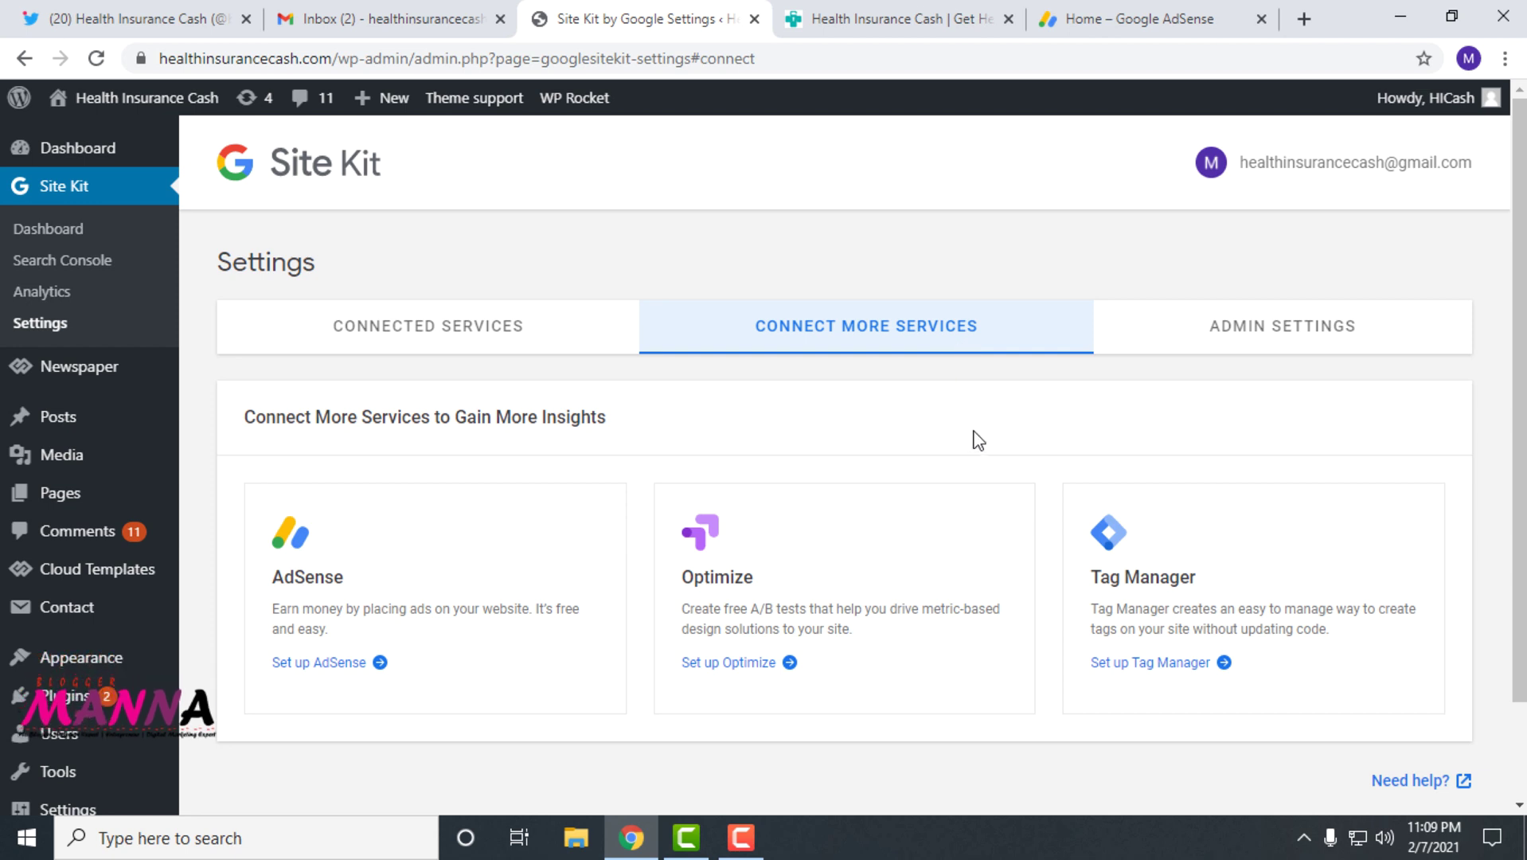
pyautogui.scroll(-2, 978, 440)
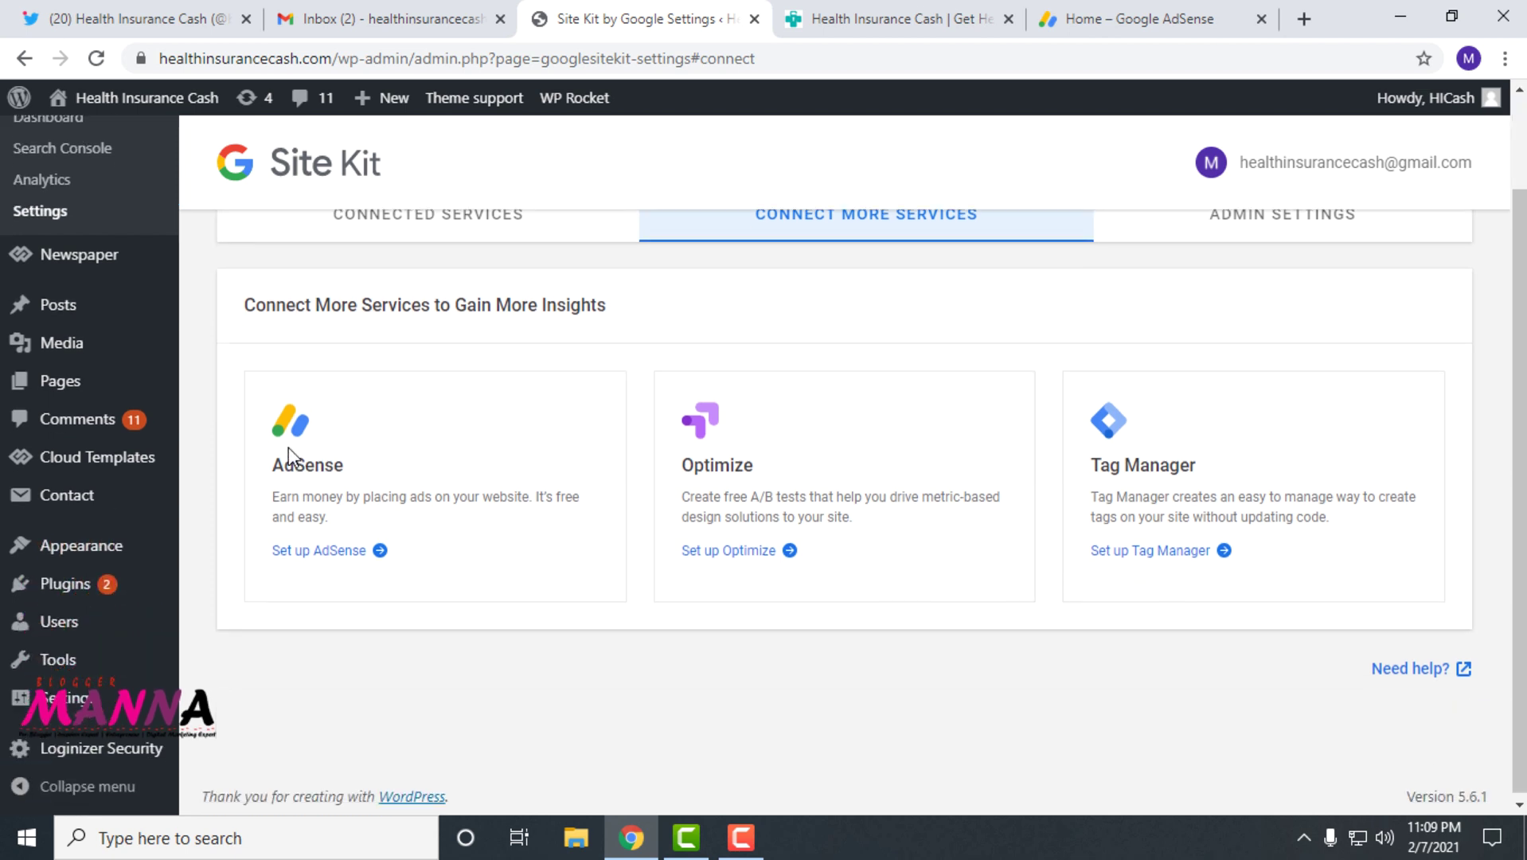
pyautogui.click(394, 217)
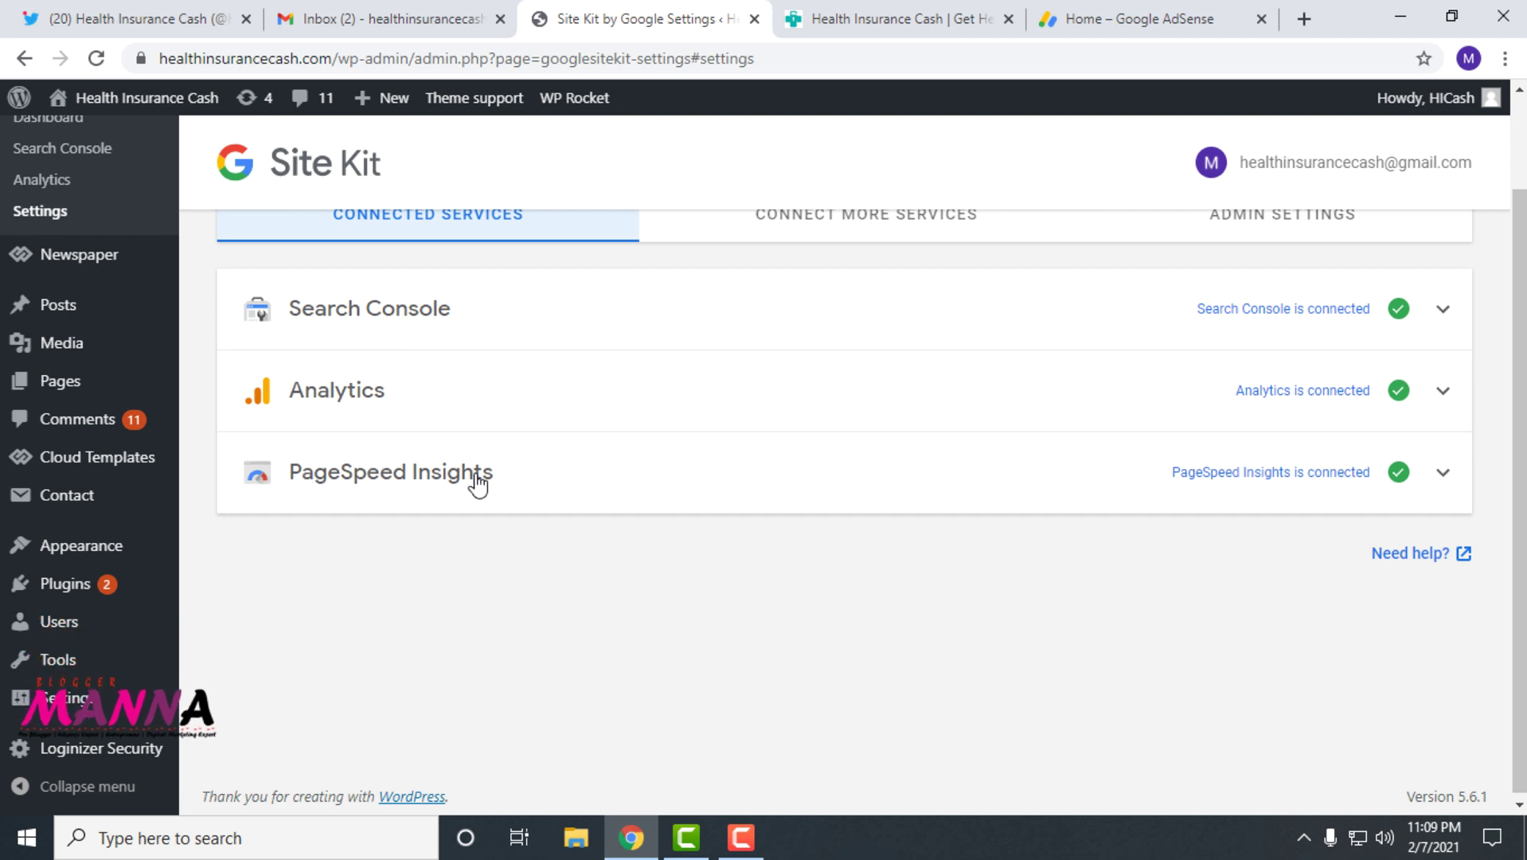
pyautogui.scroll(2, 623, 476)
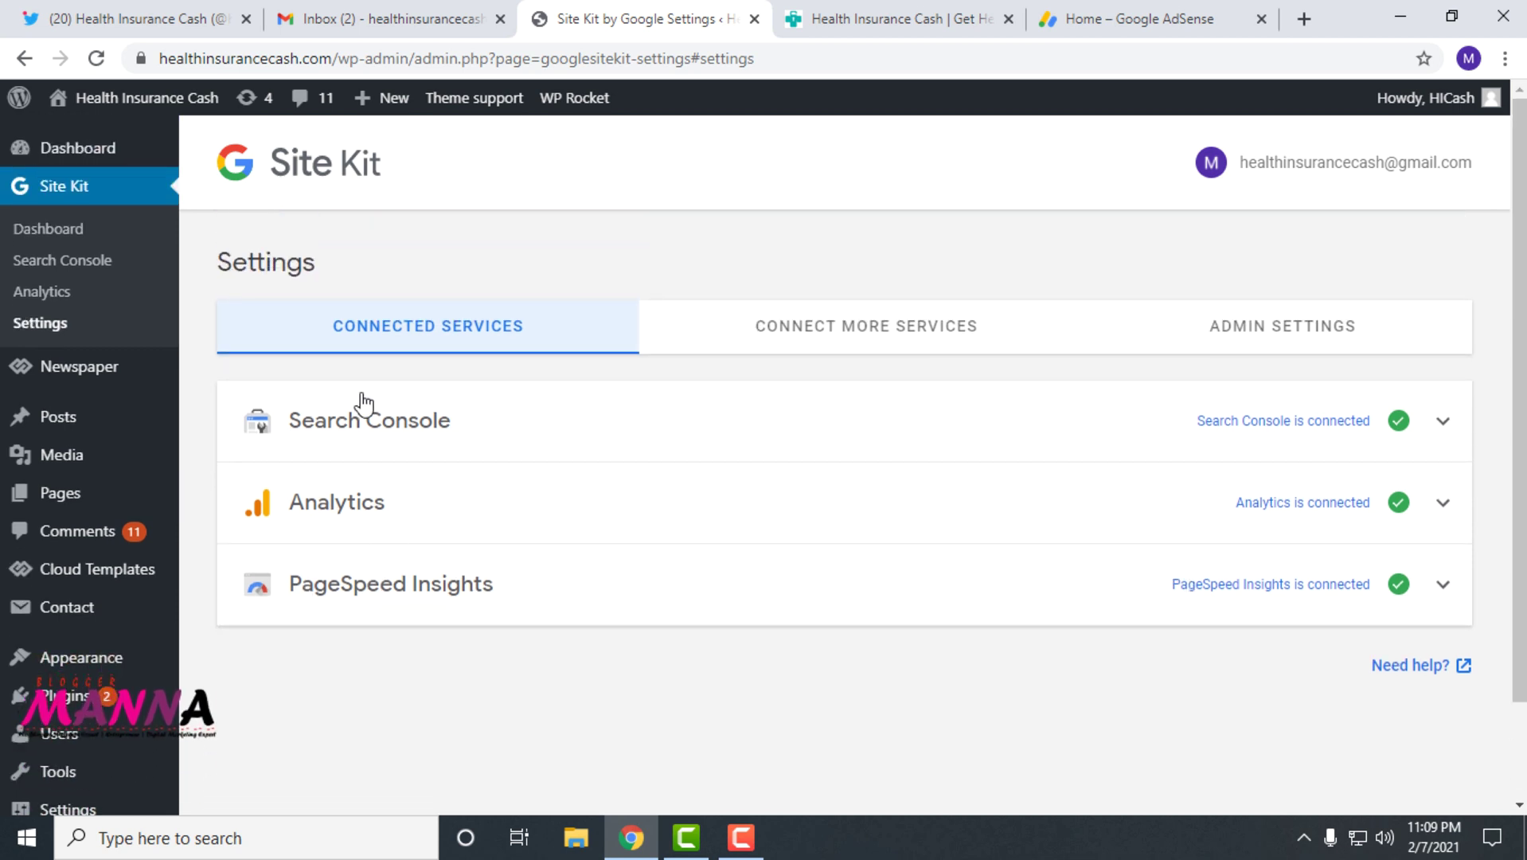
# Step: Start the AdSense setup in Site Kit with the site's Google account and grant permission to view AdSense data
pyautogui.click(870, 326)
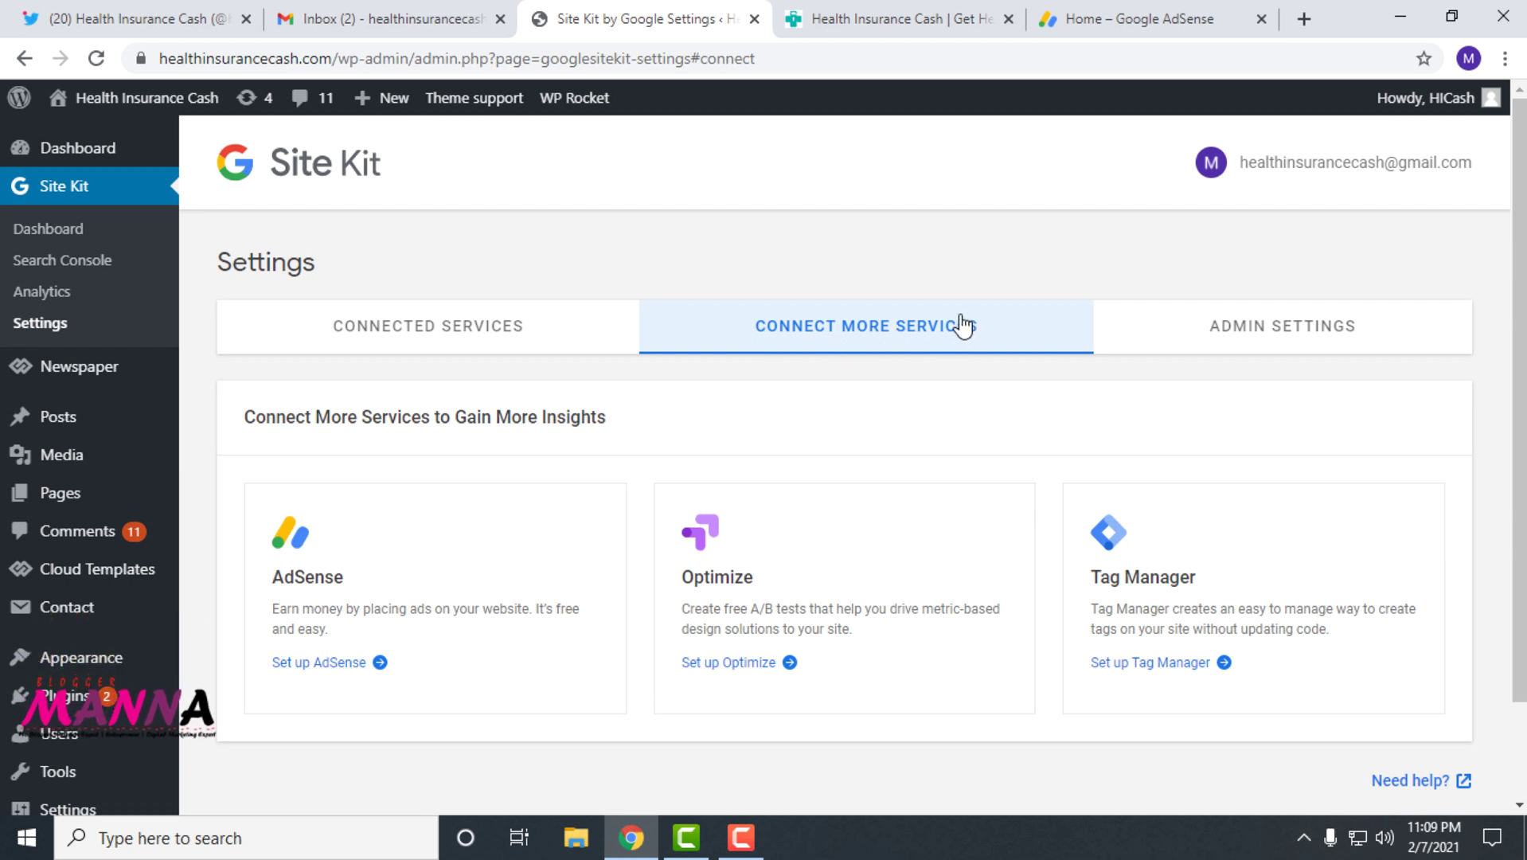
pyautogui.scroll(-2, 875, 428)
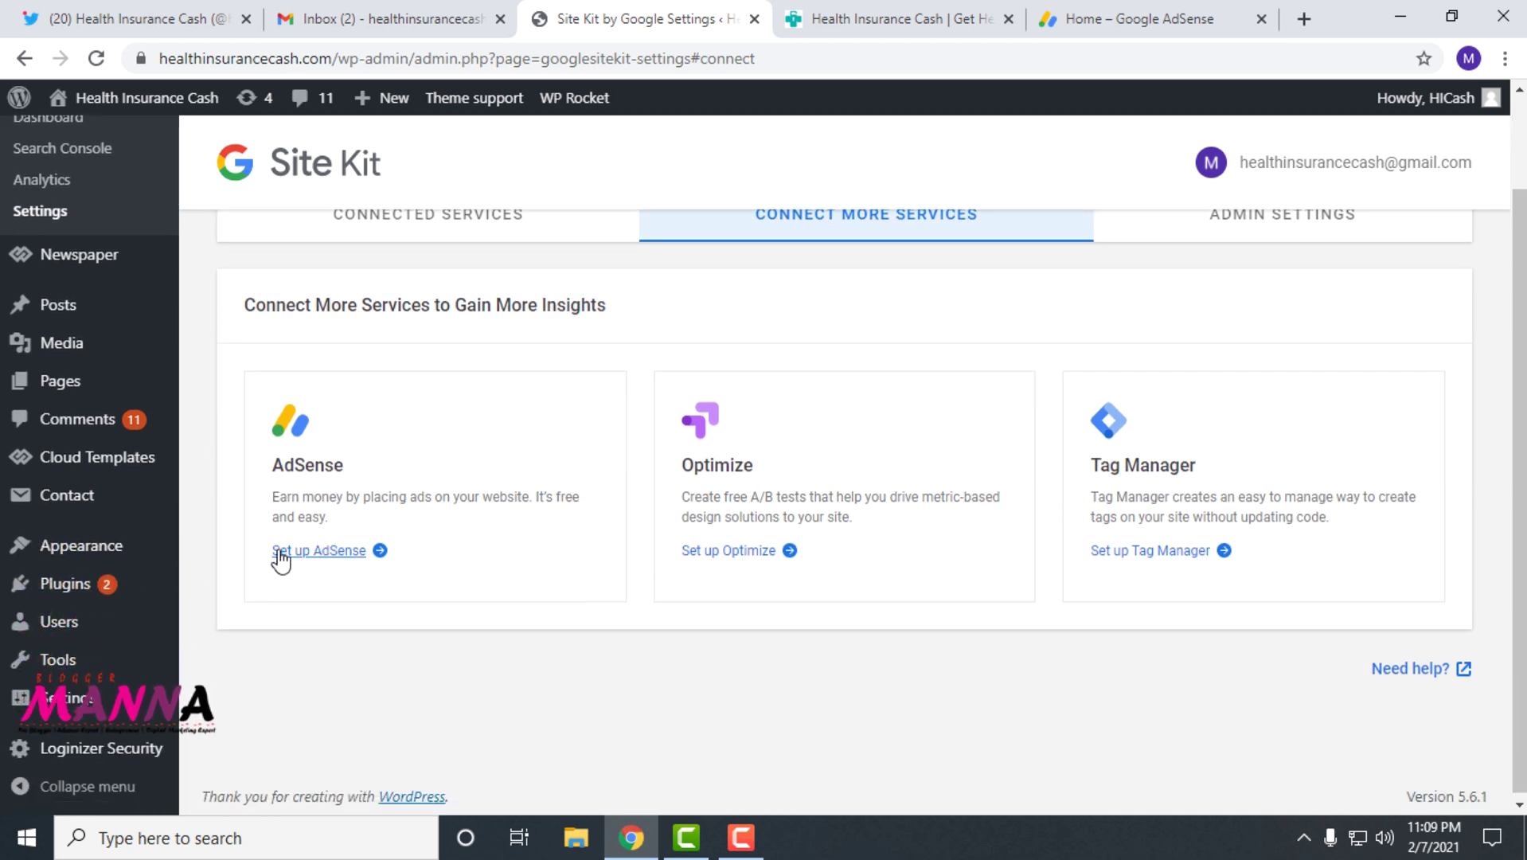
pyautogui.click(319, 563)
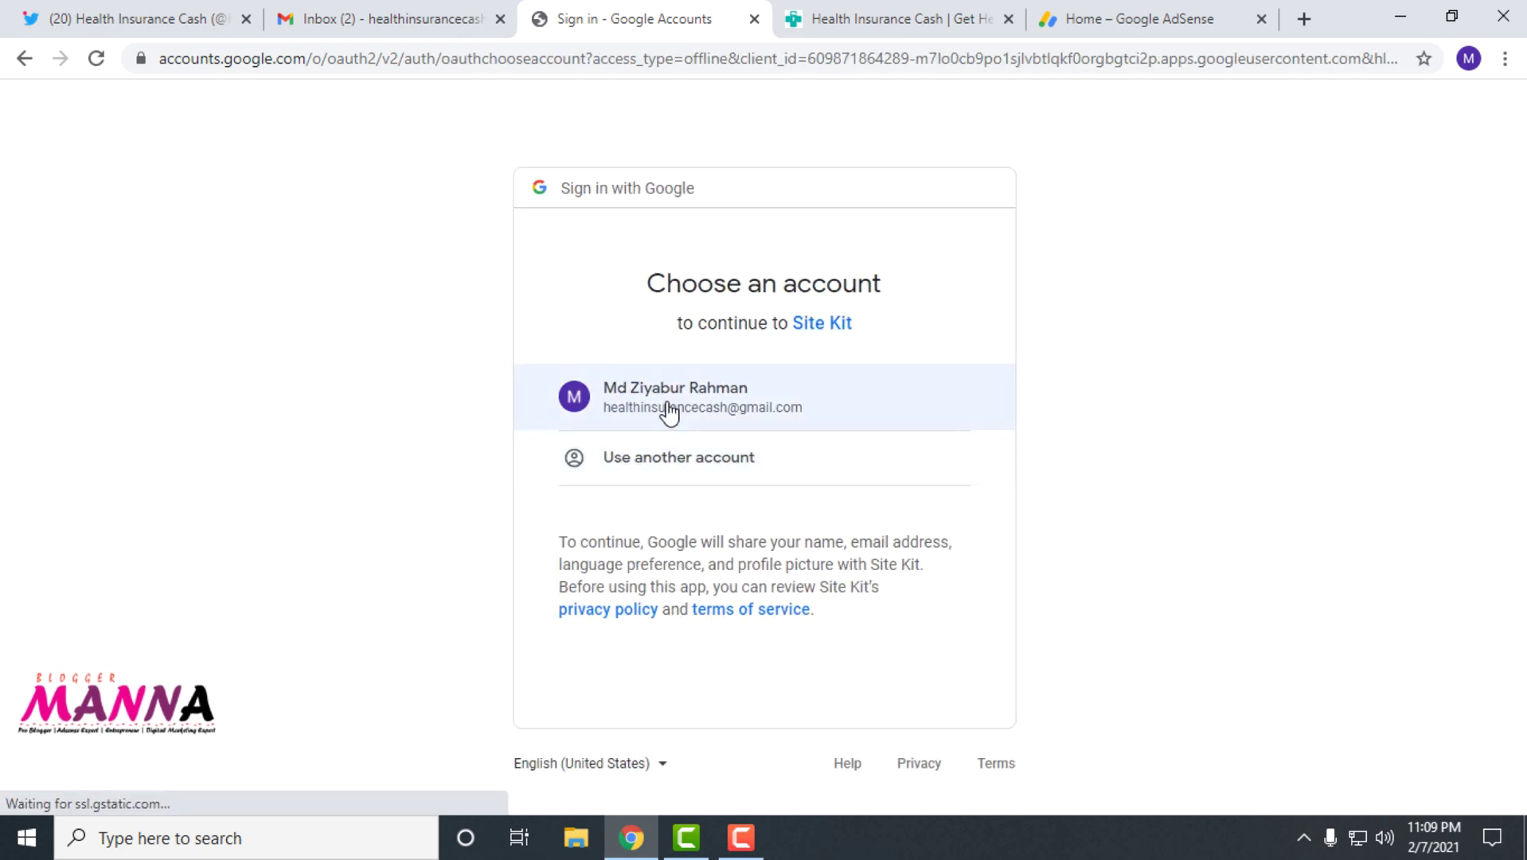
pyautogui.click(669, 409)
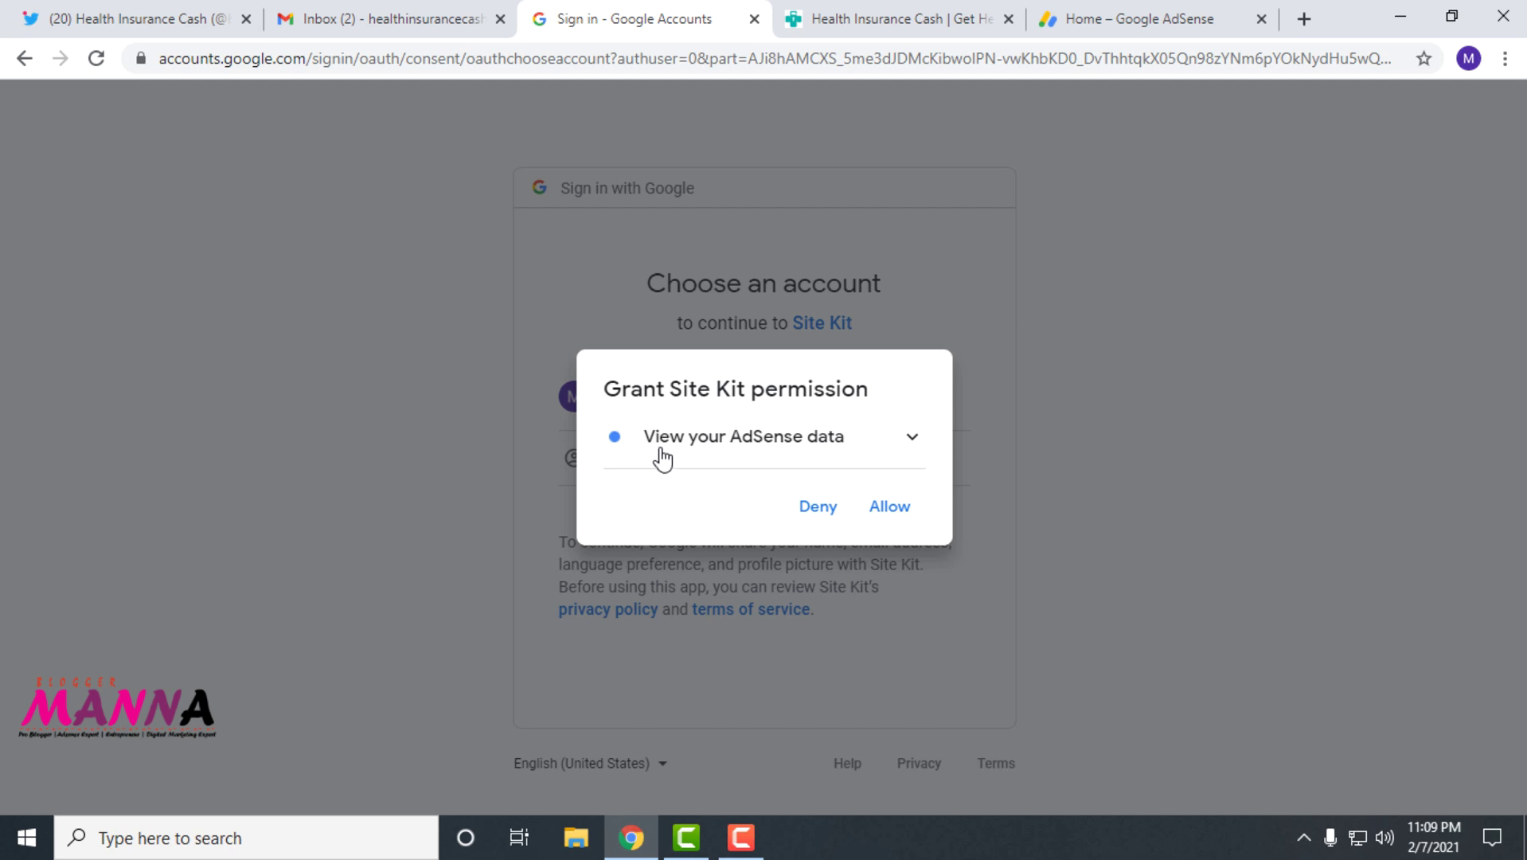
pyautogui.click(890, 507)
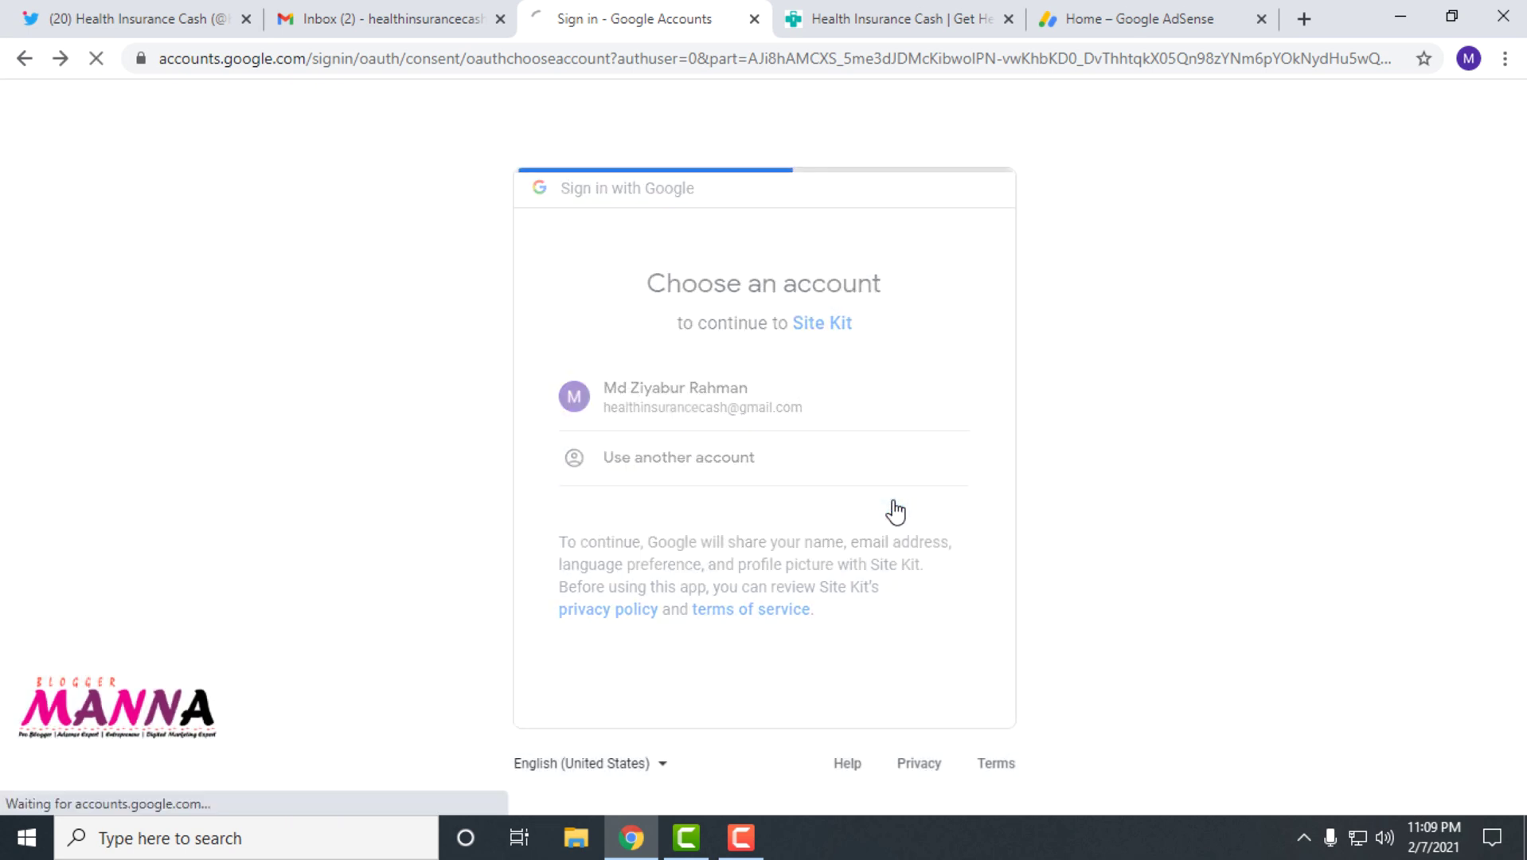
# Step: Review the summary of Site Kit's access rights and confirm the choices with View your AdSense data selected
pyautogui.scroll(-4, 915, 470)
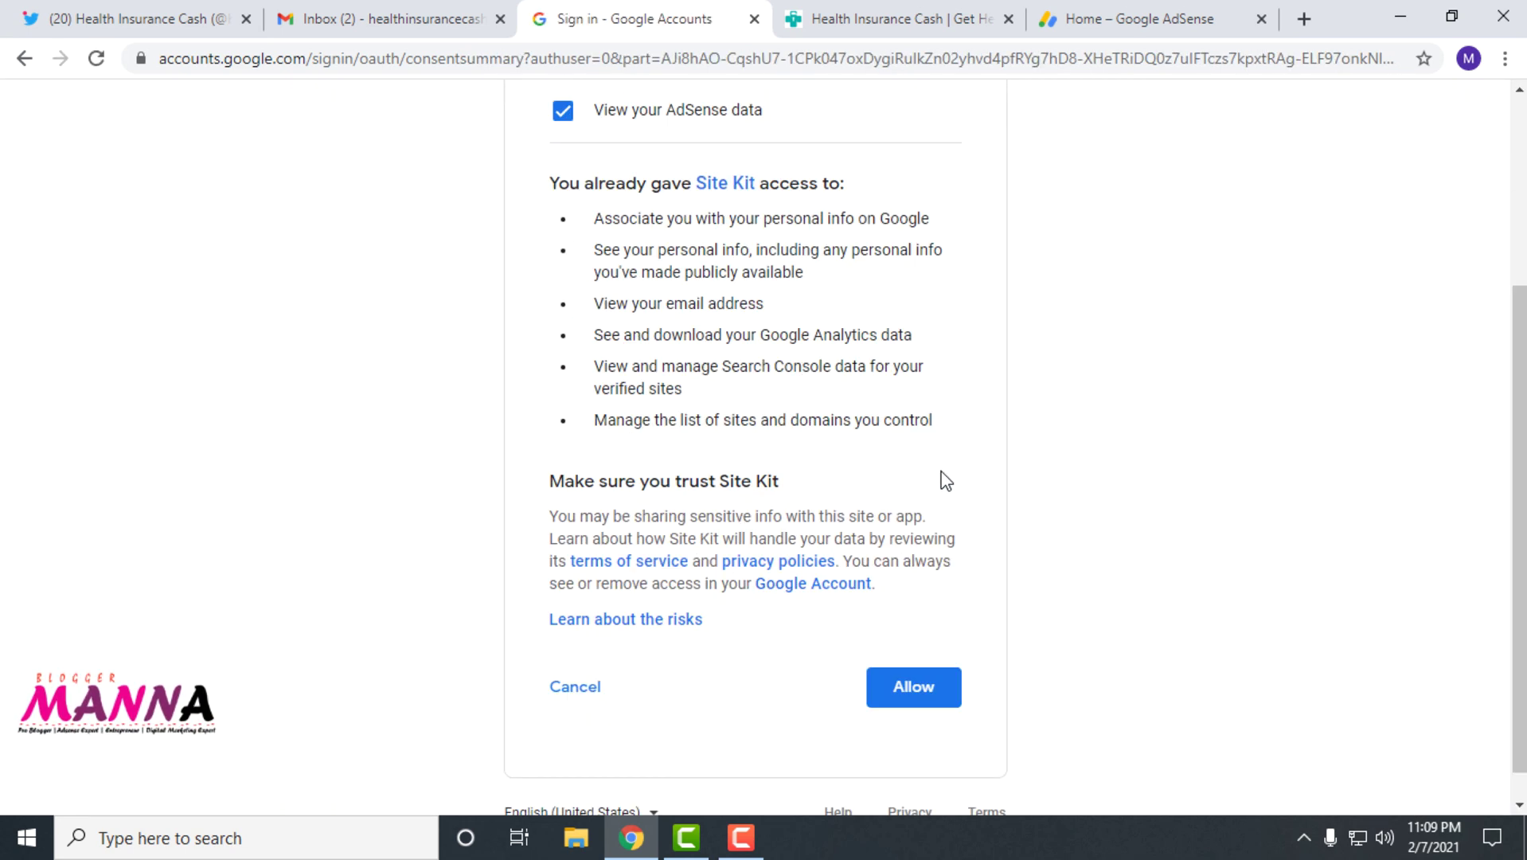
pyautogui.scroll(4, 939, 478)
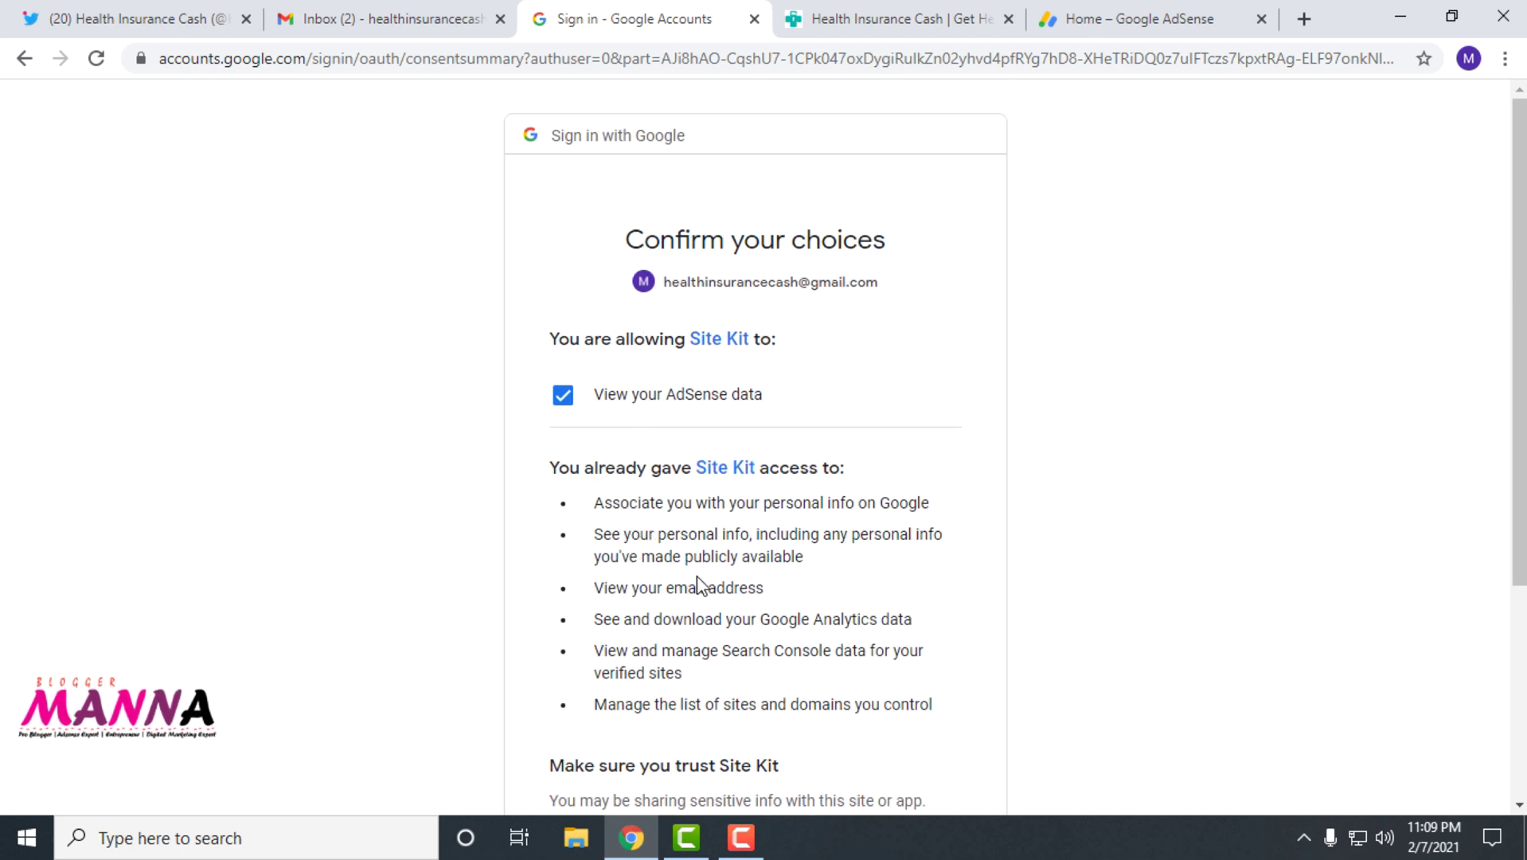
pyautogui.scroll(-3, 697, 585)
pyautogui.moveTo(546, 240); pyautogui.dragTo(904, 482)
pyautogui.click(927, 484)
pyautogui.scroll(1, 923, 609)
pyautogui.scroll(3, 924, 609)
pyautogui.scroll(-3, 920, 579)
pyautogui.click(928, 750)
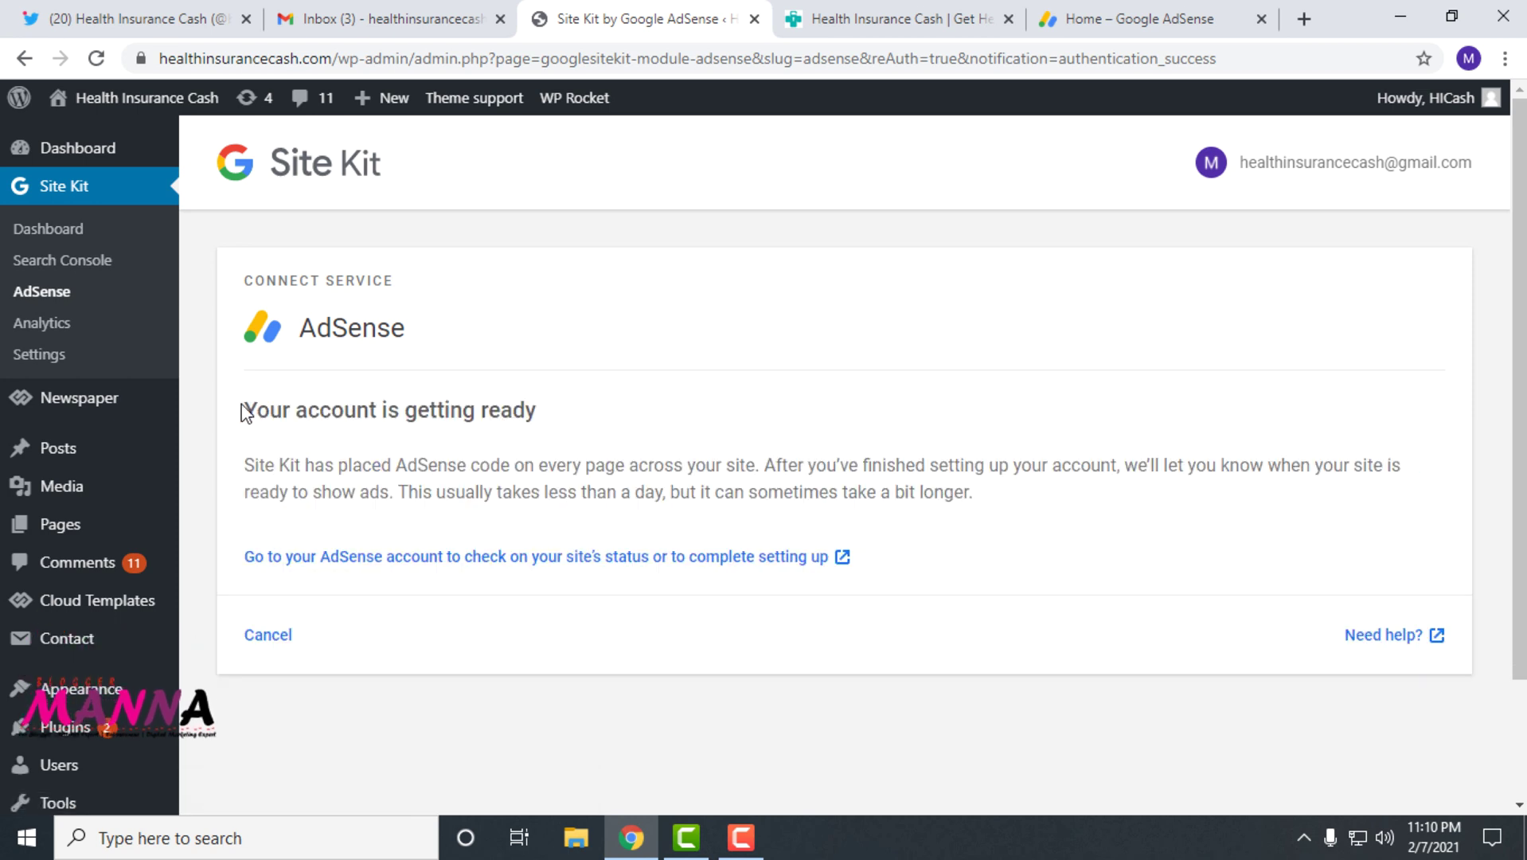
# Step: Read Site Kit's AdSense connection notice about the account status and the code placement on the site
pyautogui.moveTo(368, 406); pyautogui.dragTo(532, 403)
pyautogui.click(603, 412)
pyautogui.moveTo(246, 456); pyautogui.dragTo(441, 460)
pyautogui.moveTo(563, 465); pyautogui.dragTo(688, 462)
pyautogui.moveTo(1005, 499); pyautogui.dragTo(233, 411)
pyautogui.click(593, 320)
# Step: Compare the review status and code in AdSense with the live site and Site Kit's AdSense page
pyautogui.click(1115, 22)
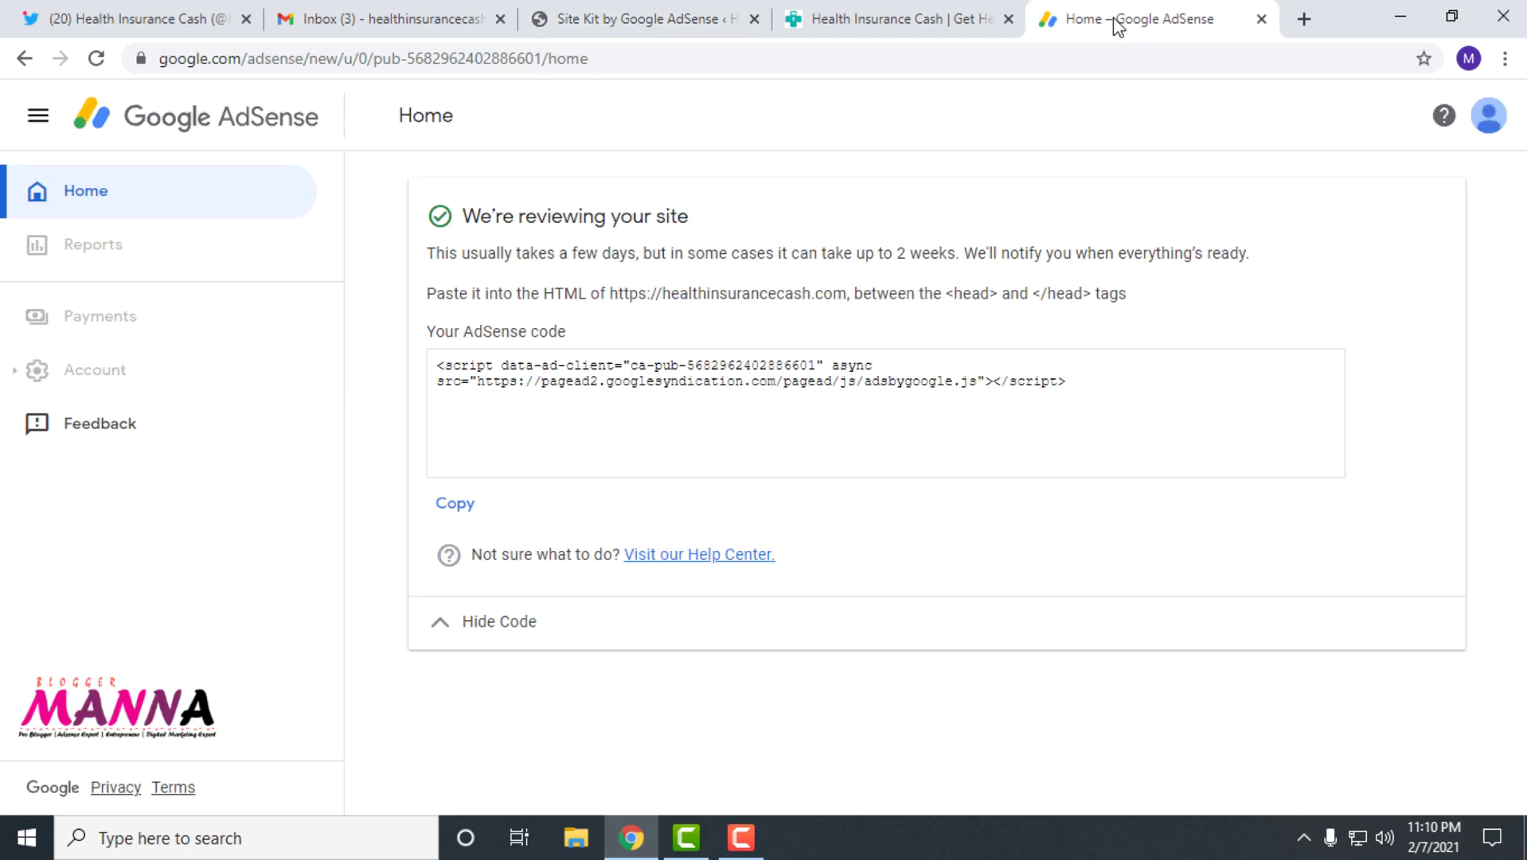
pyautogui.click(1090, 385)
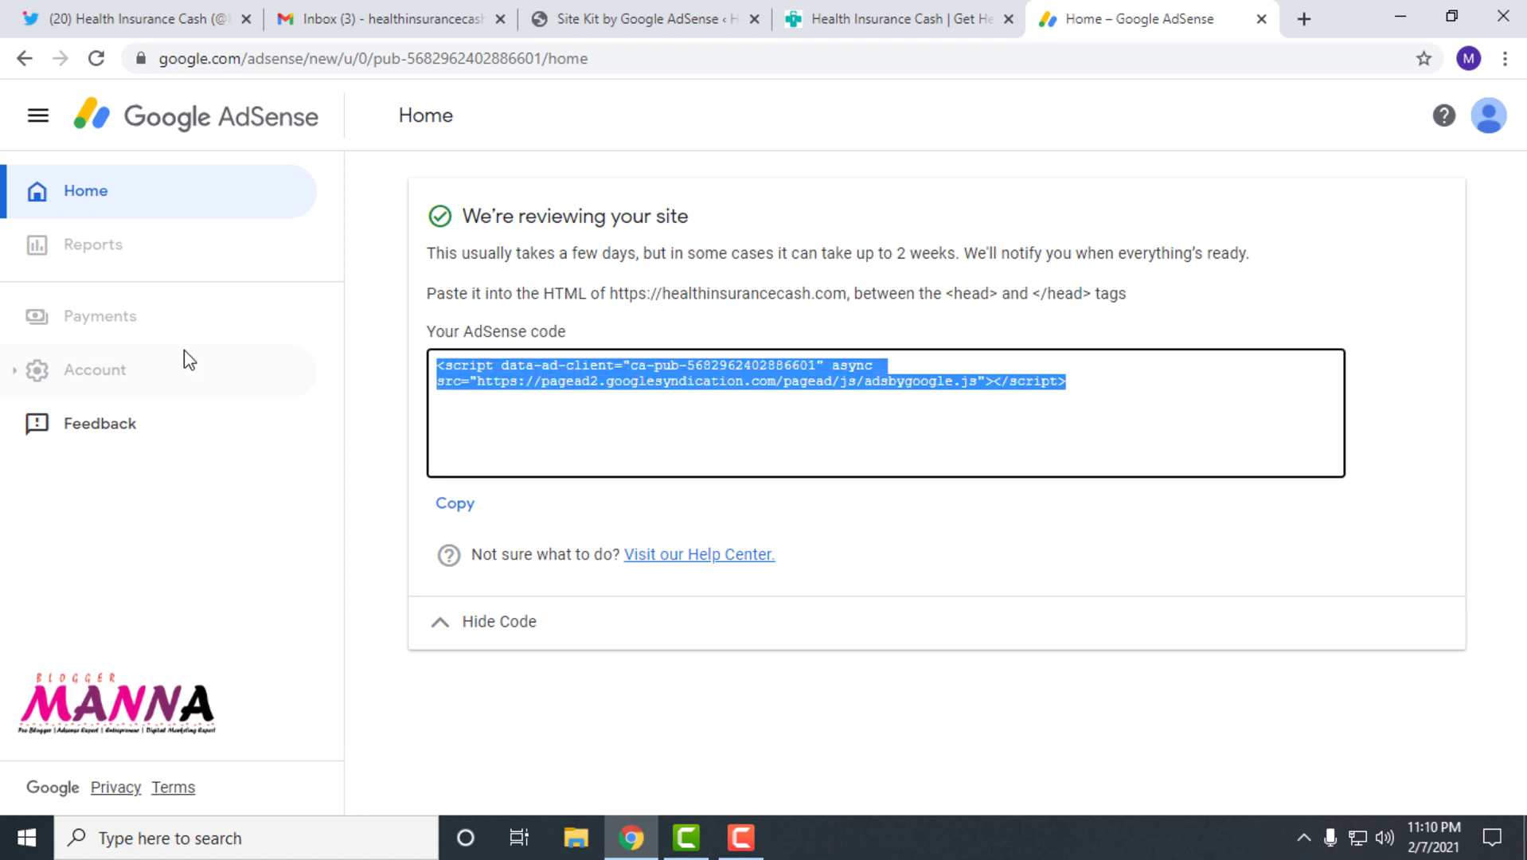
pyautogui.click(845, 22)
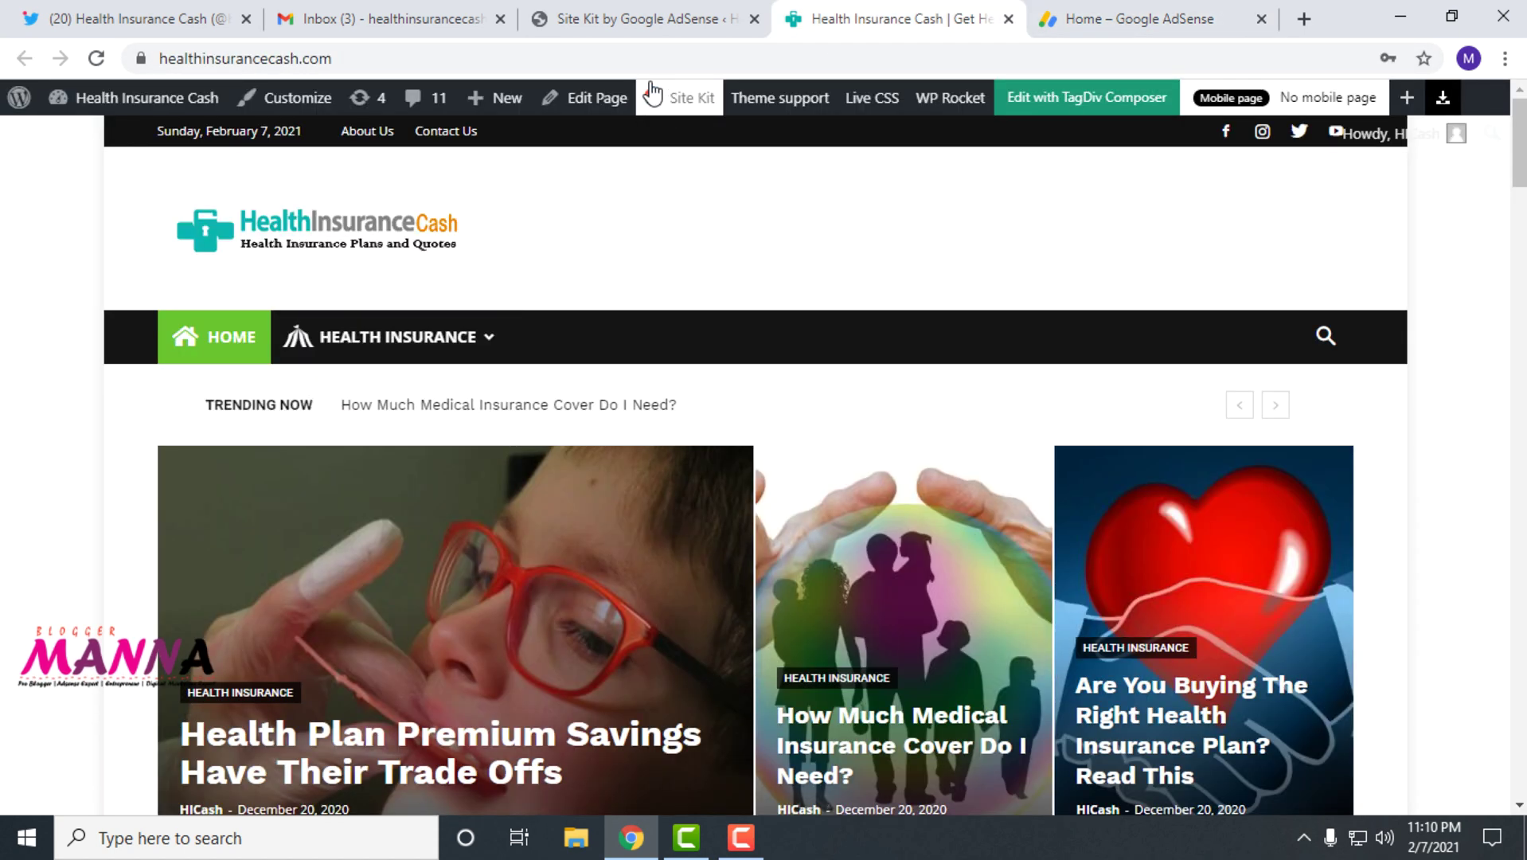
pyautogui.click(637, 29)
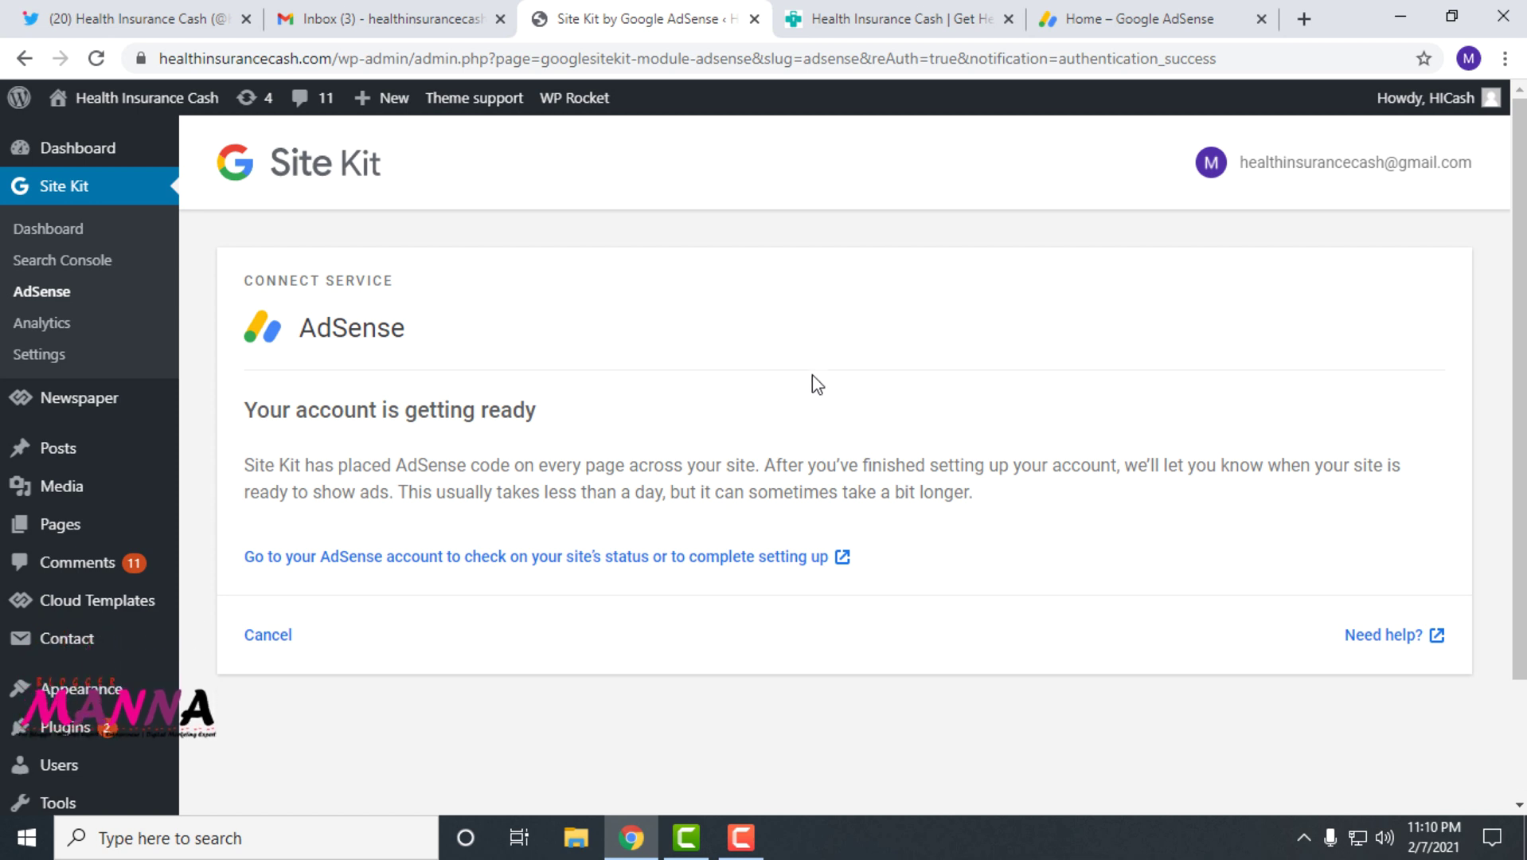
pyautogui.moveTo(260, 280); pyautogui.dragTo(222, 277)
pyautogui.click(1011, 510)
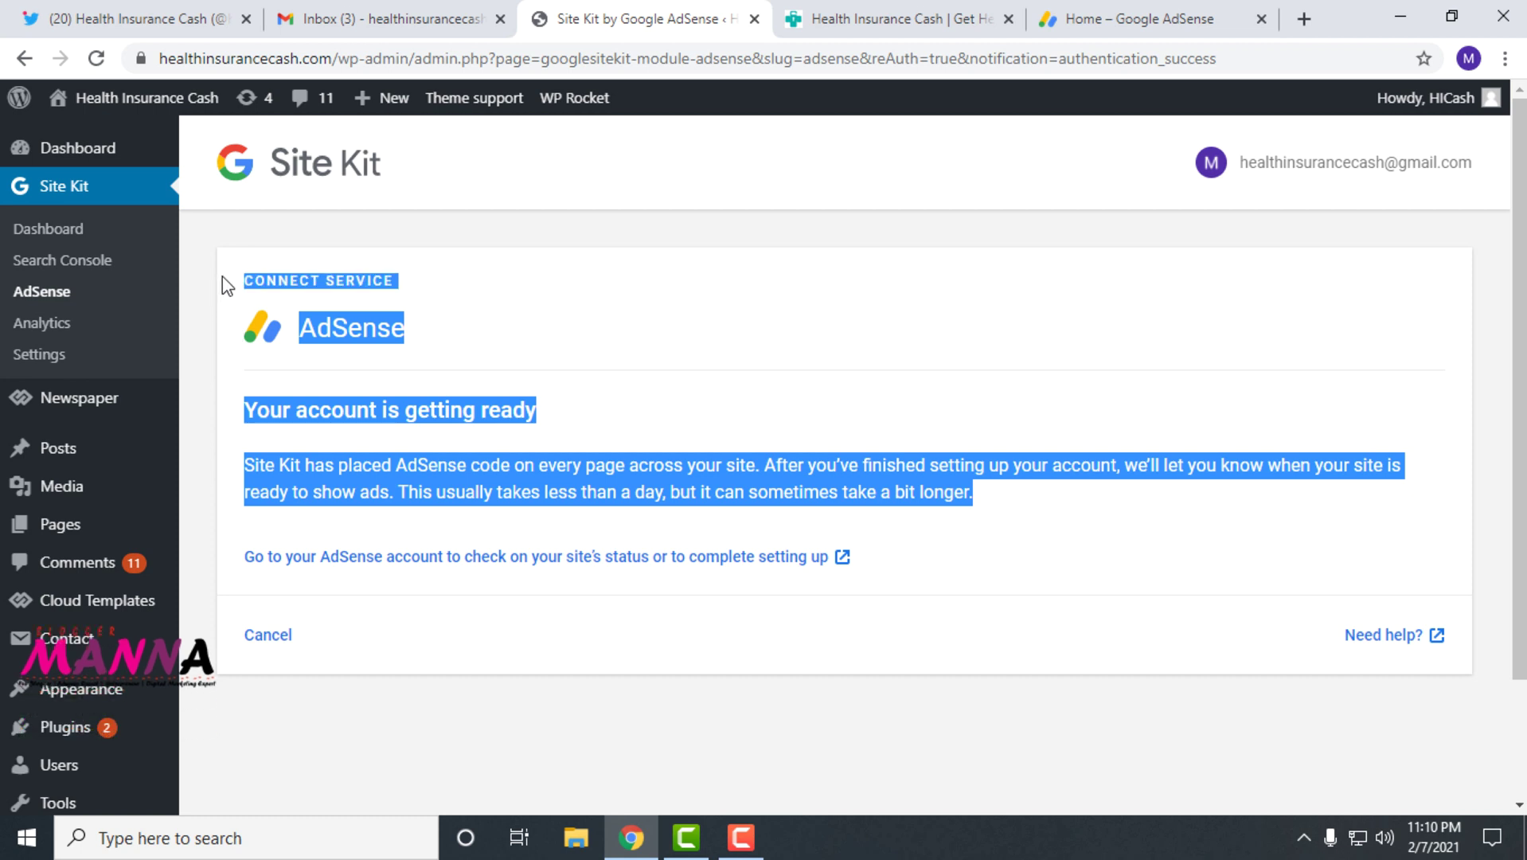
pyautogui.click(315, 285)
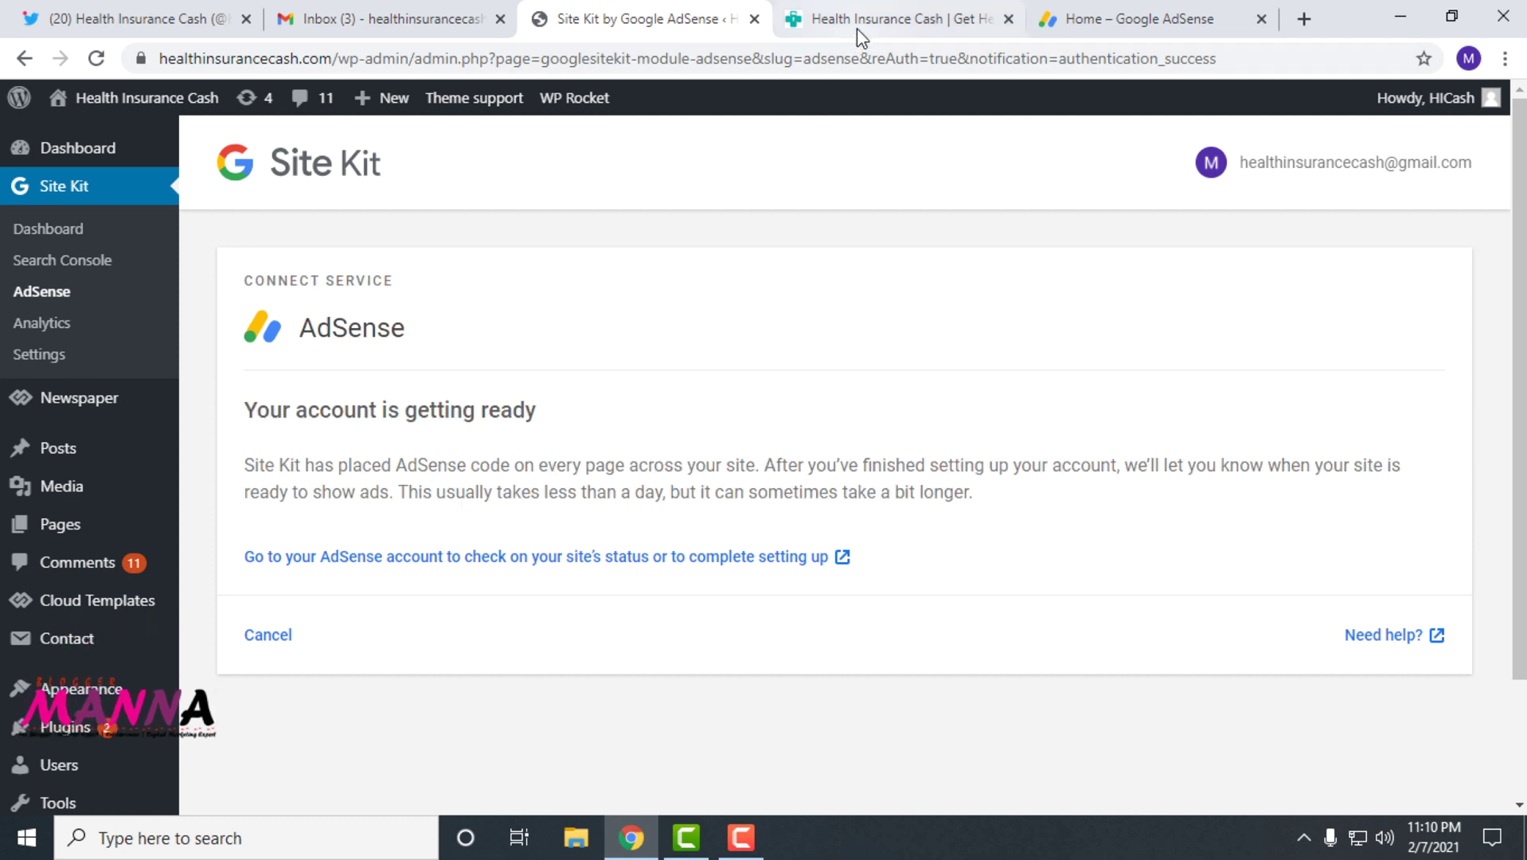
pyautogui.click(1097, 18)
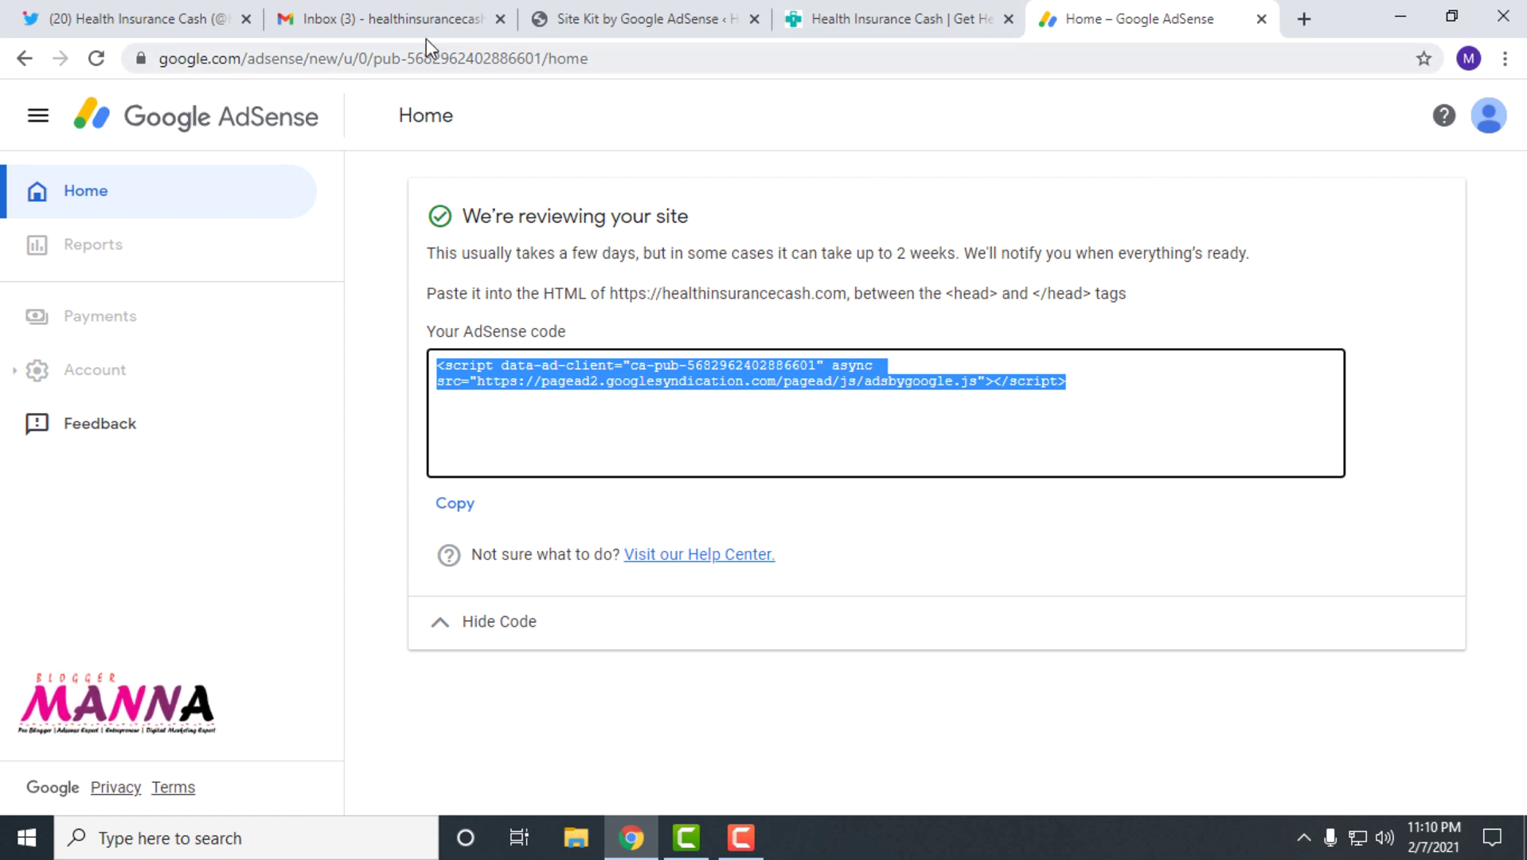
# Step: Open the Google AdSense welcome email in Gmail, follow its Get activated link, and return to the email
pyautogui.click(390, 19)
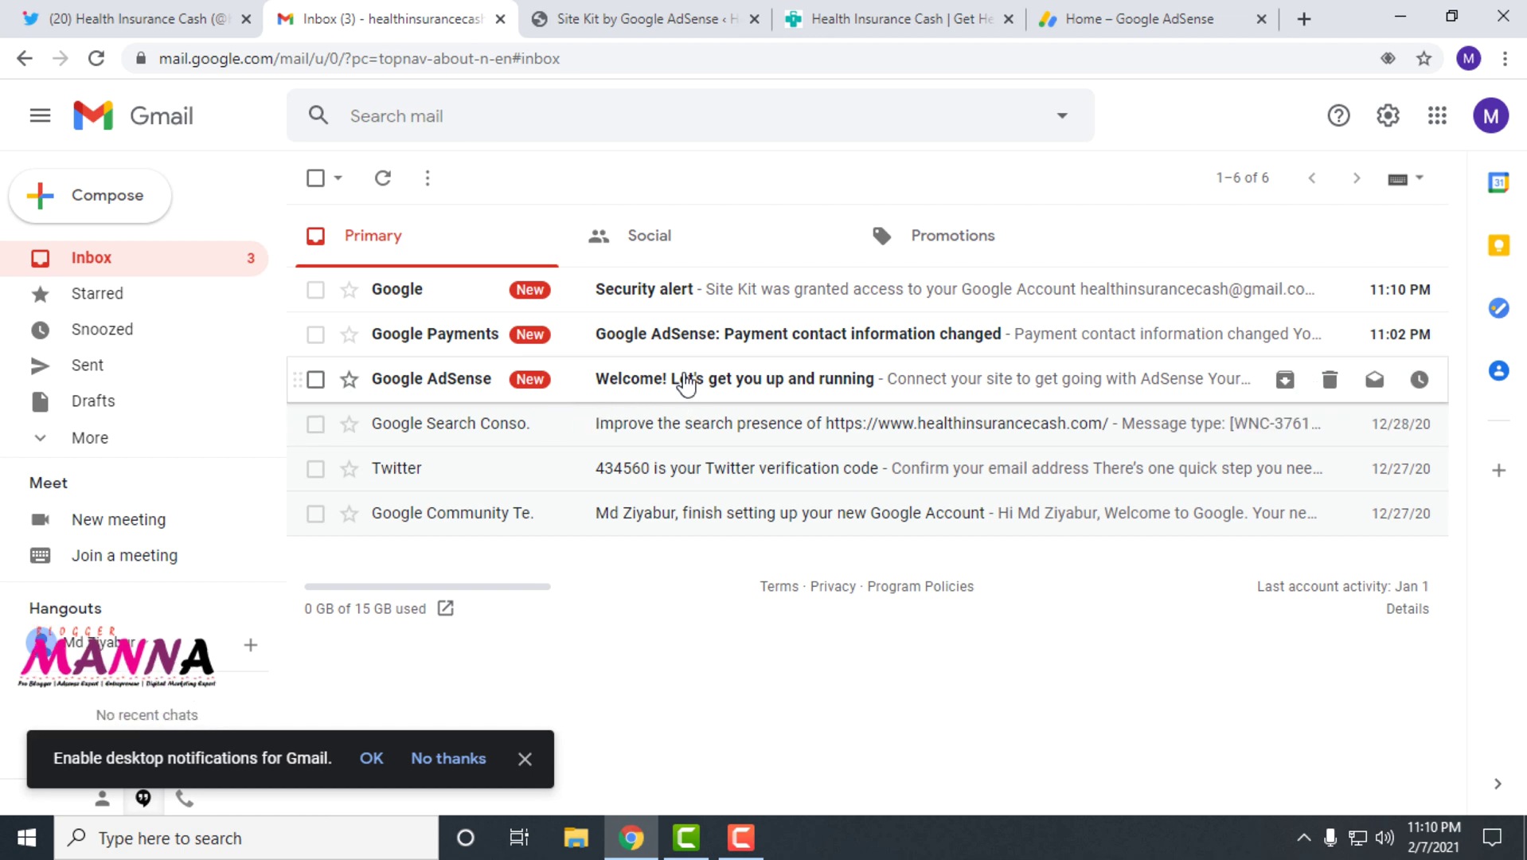
pyautogui.click(692, 388)
pyautogui.scroll(-2, 695, 390)
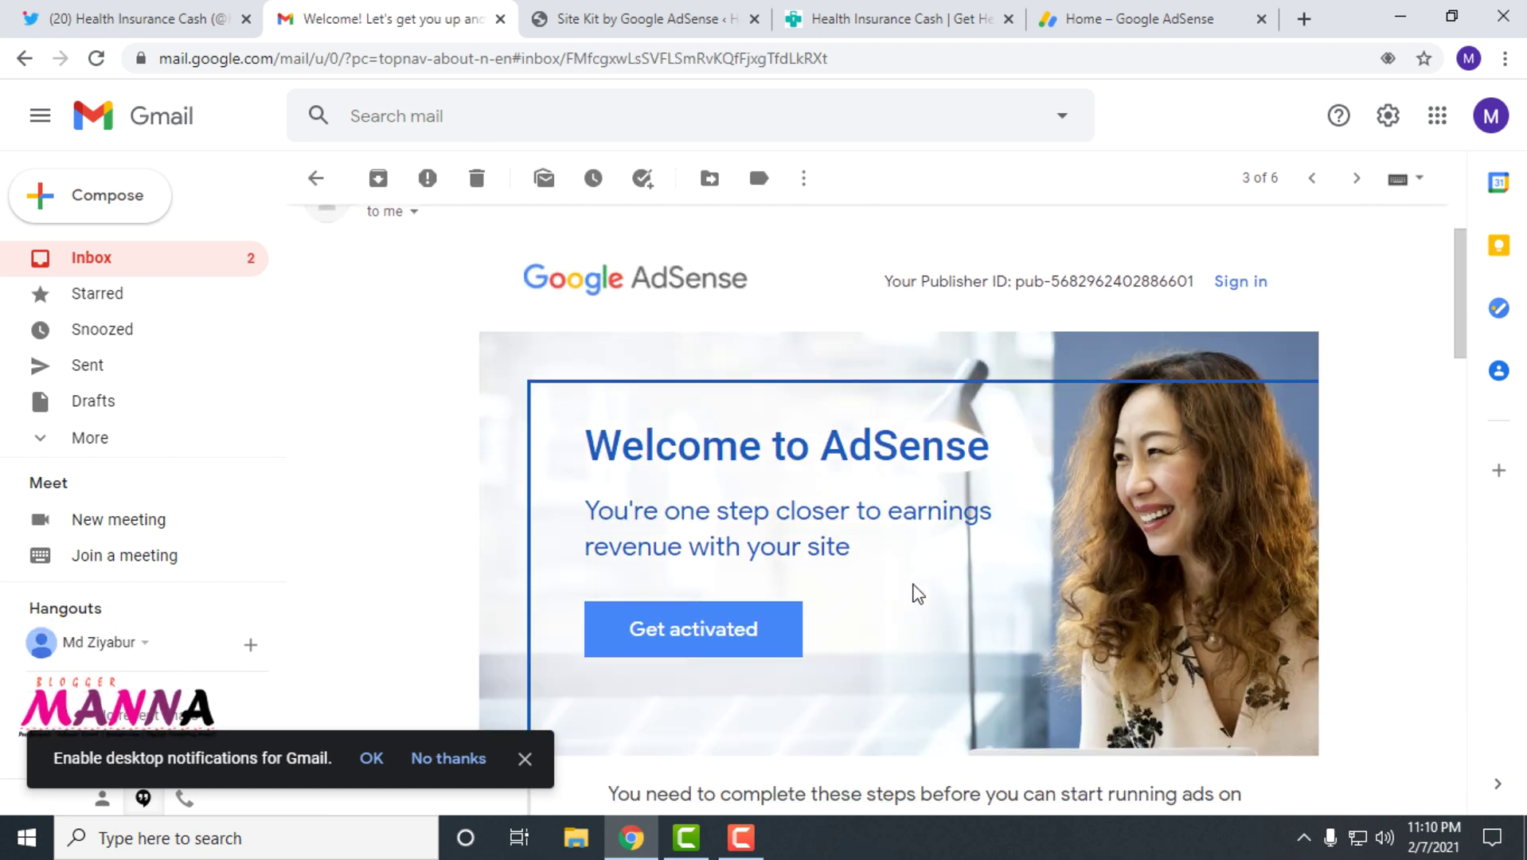
pyautogui.scroll(-2, 917, 593)
pyautogui.click(698, 519)
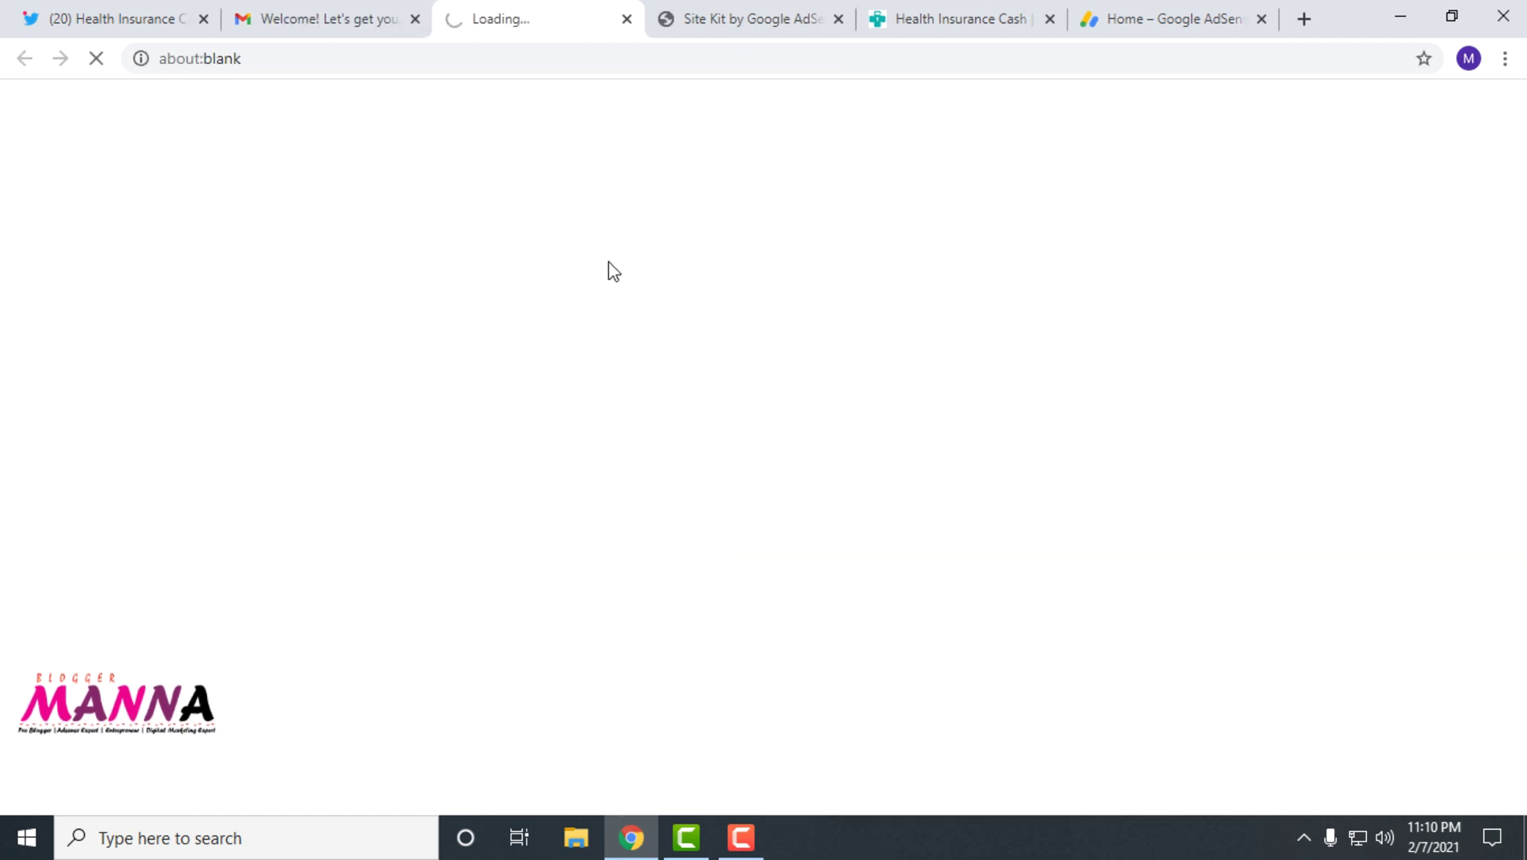
pyautogui.click(340, 12)
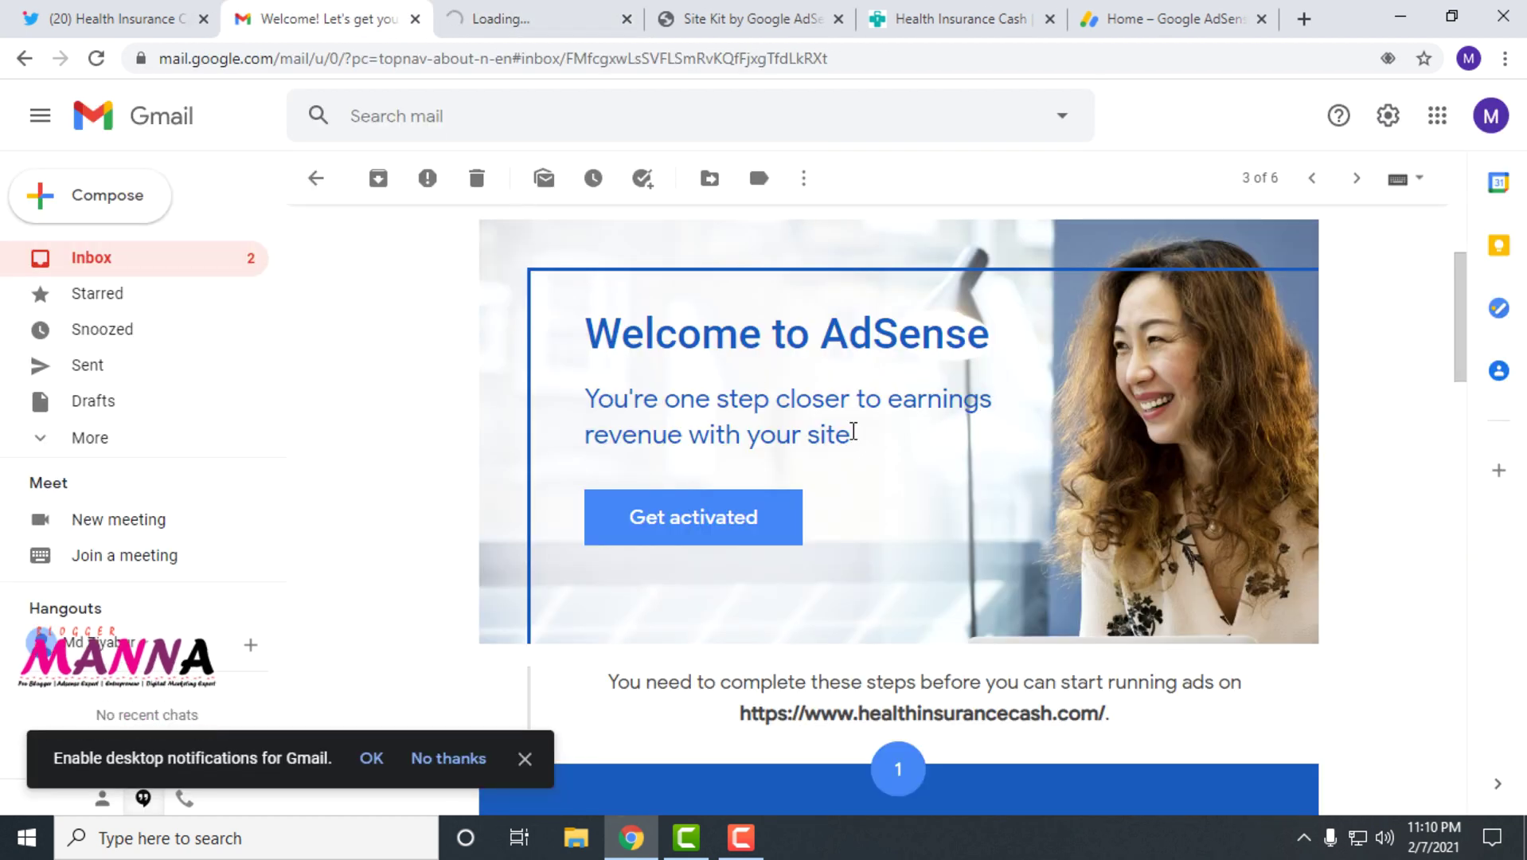
# Step: Read the welcome email's section on connecting the site with the AdSense code, and return to the inbox
pyautogui.scroll(-2, 881, 495)
pyautogui.moveTo(609, 570); pyautogui.dragTo(872, 494)
pyautogui.scroll(-5, 1228, 618)
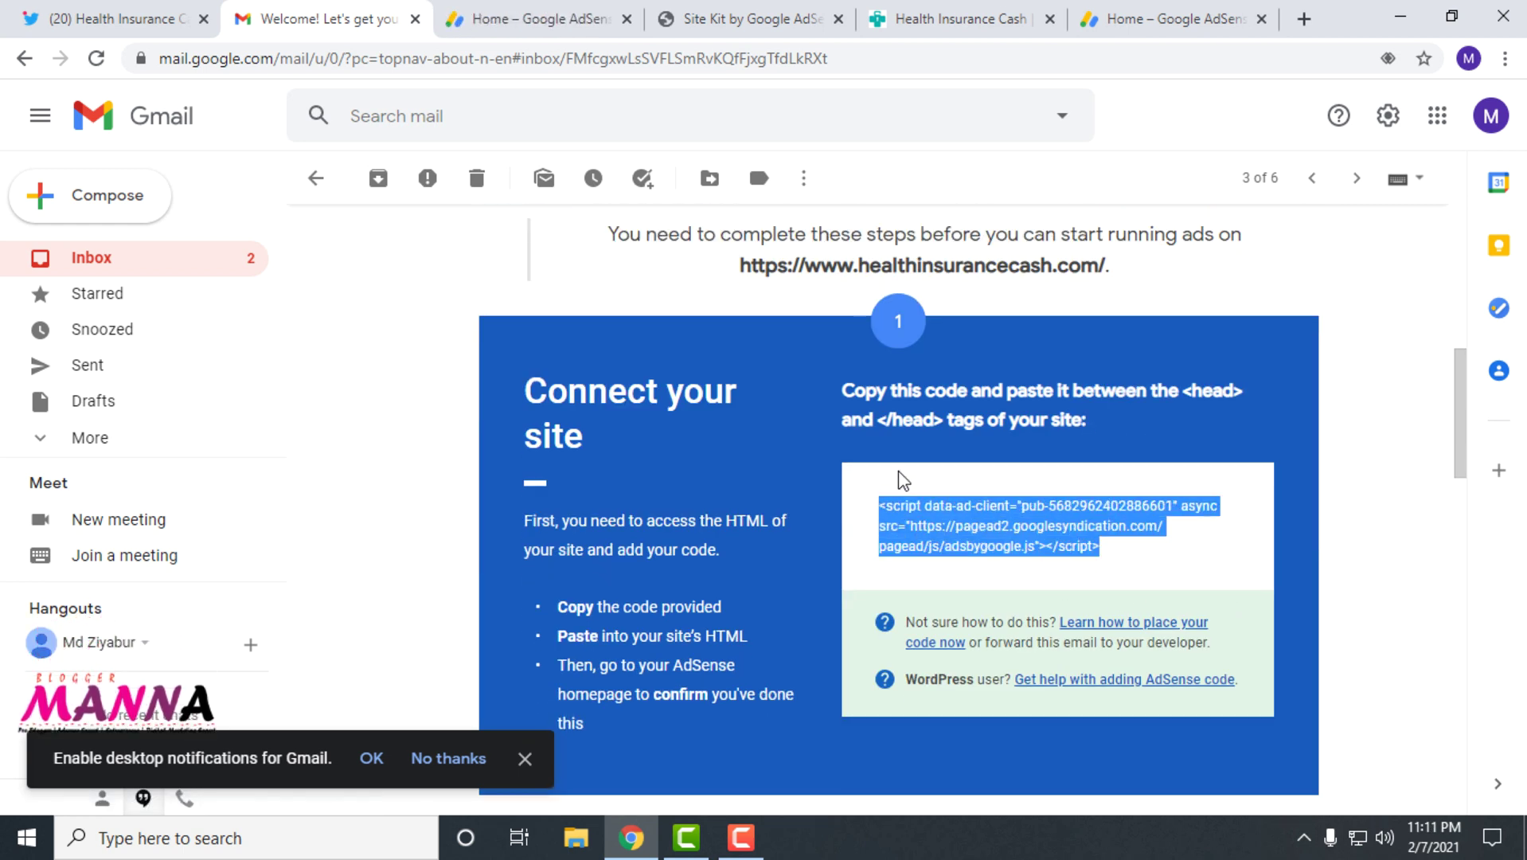
pyautogui.click(1193, 583)
pyautogui.scroll(10, 1195, 582)
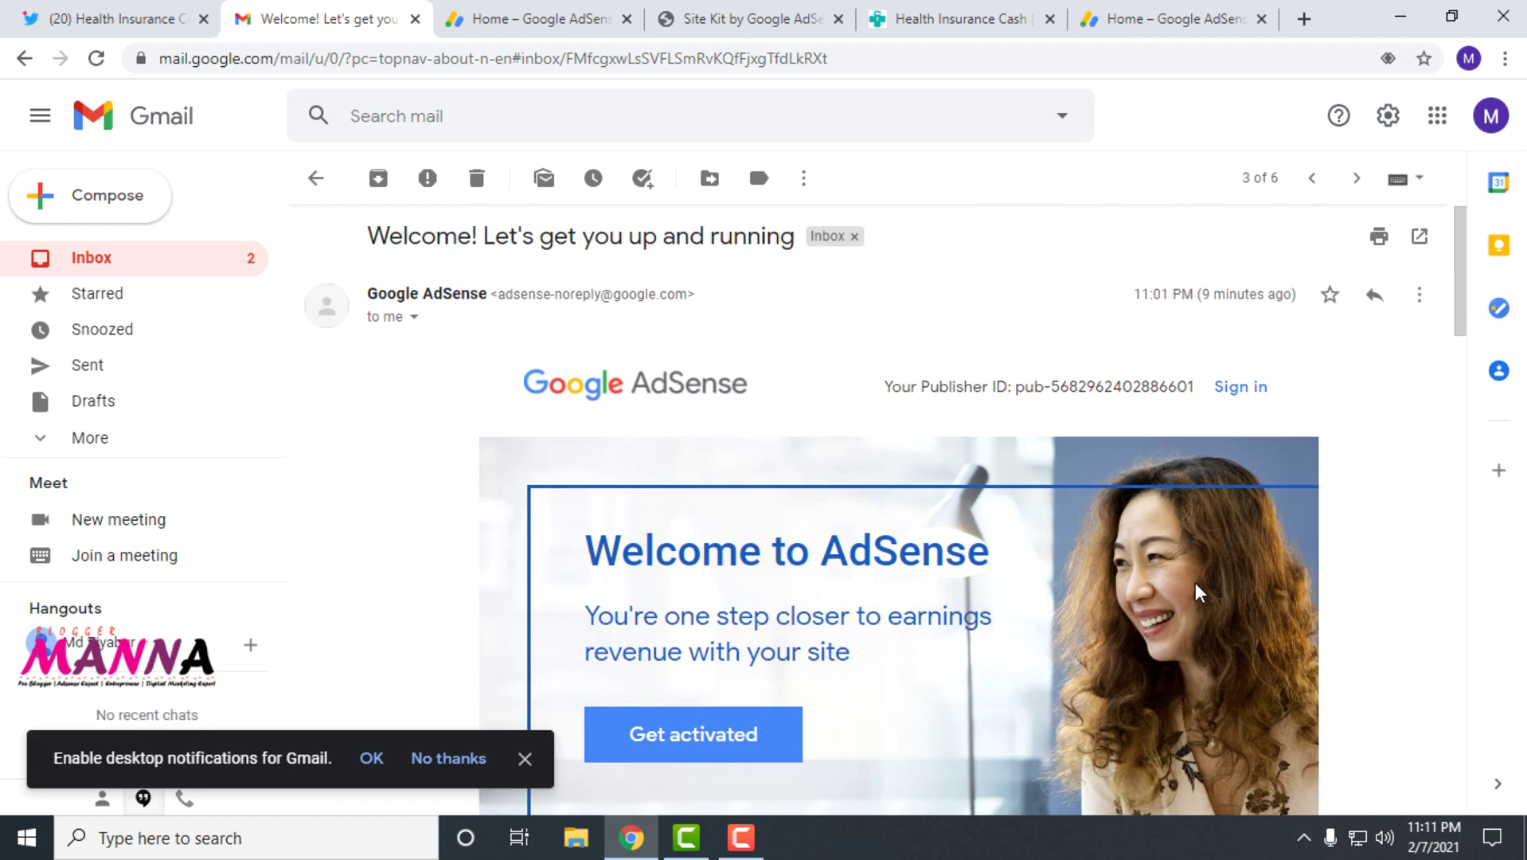
pyautogui.click(210, 270)
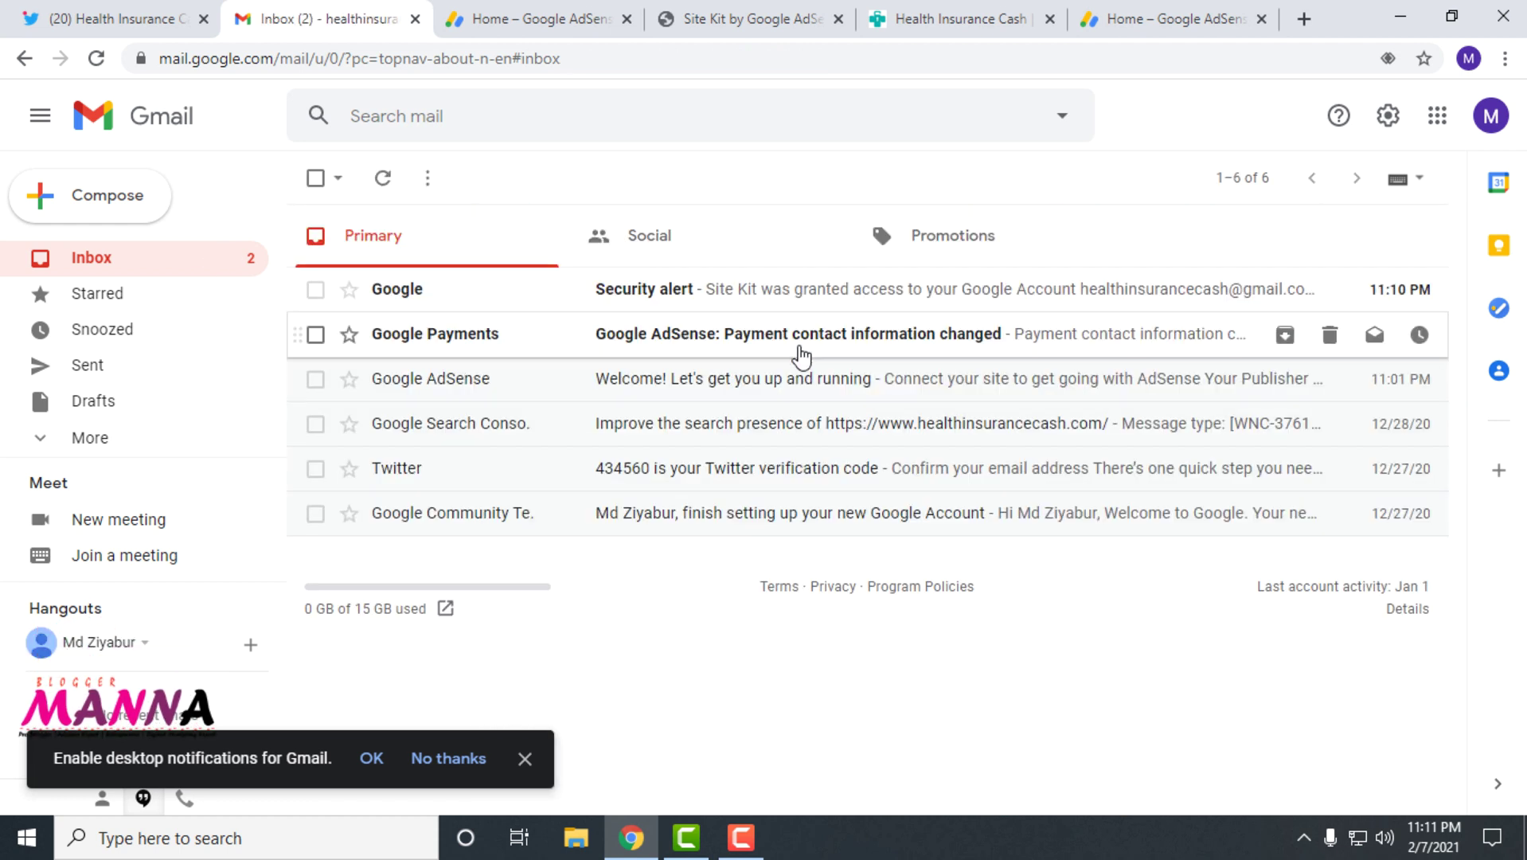
# Step: Read the Google Payments email about the changed payment contact information and return to the inbox
pyautogui.click(796, 340)
pyautogui.scroll(-5, 835, 358)
pyautogui.scroll(5, 867, 379)
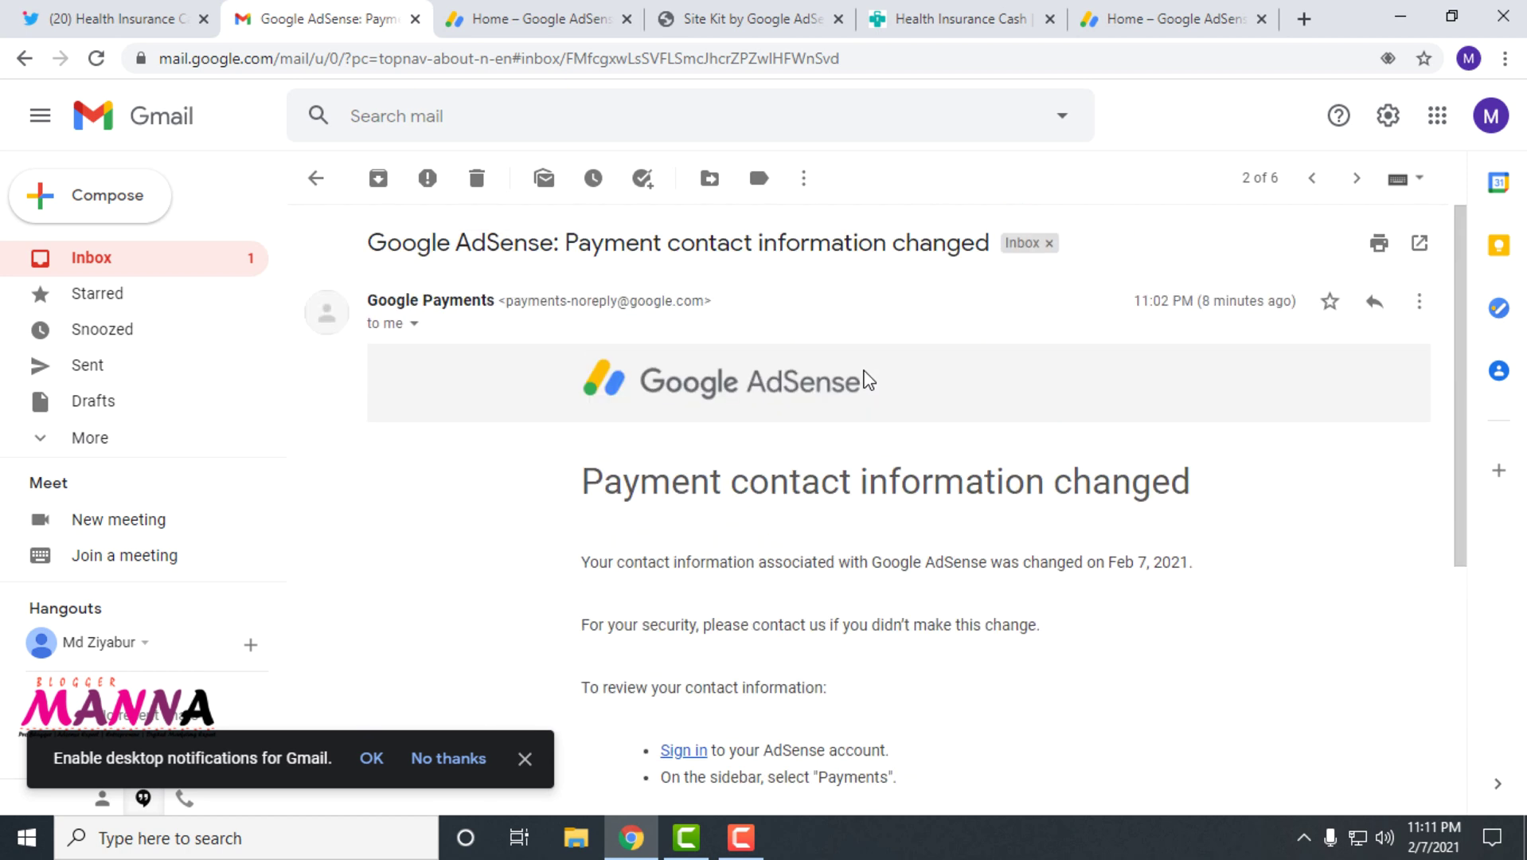
pyautogui.click(159, 258)
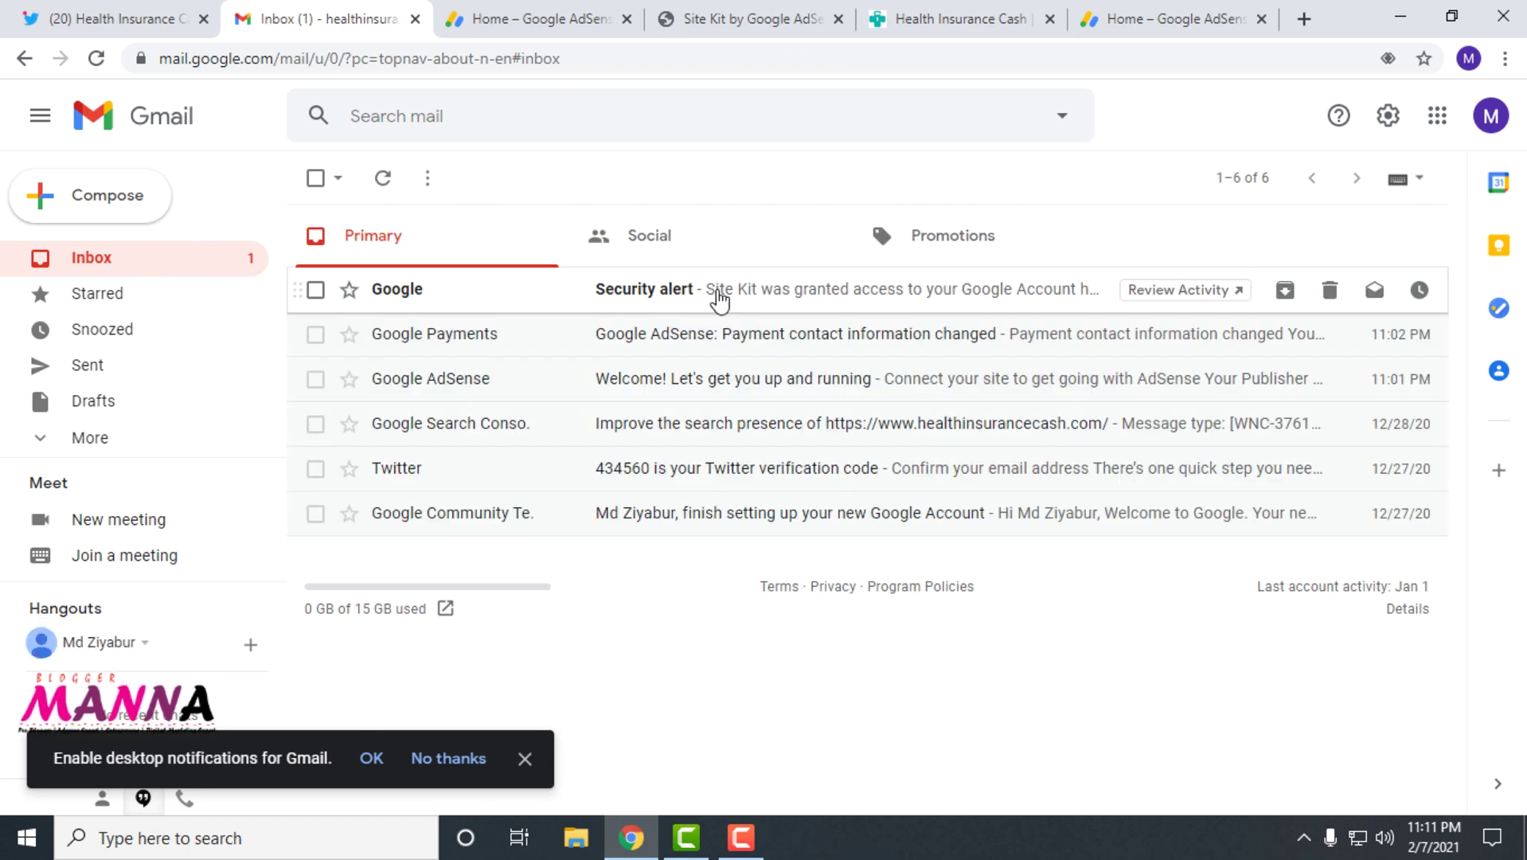
# Step: Read Google's Security alert email about Site Kit's access to the account and return to the inbox
pyautogui.click(718, 296)
pyautogui.moveTo(694, 494); pyautogui.dragTo(641, 455)
pyautogui.click(1034, 580)
pyautogui.click(1006, 538)
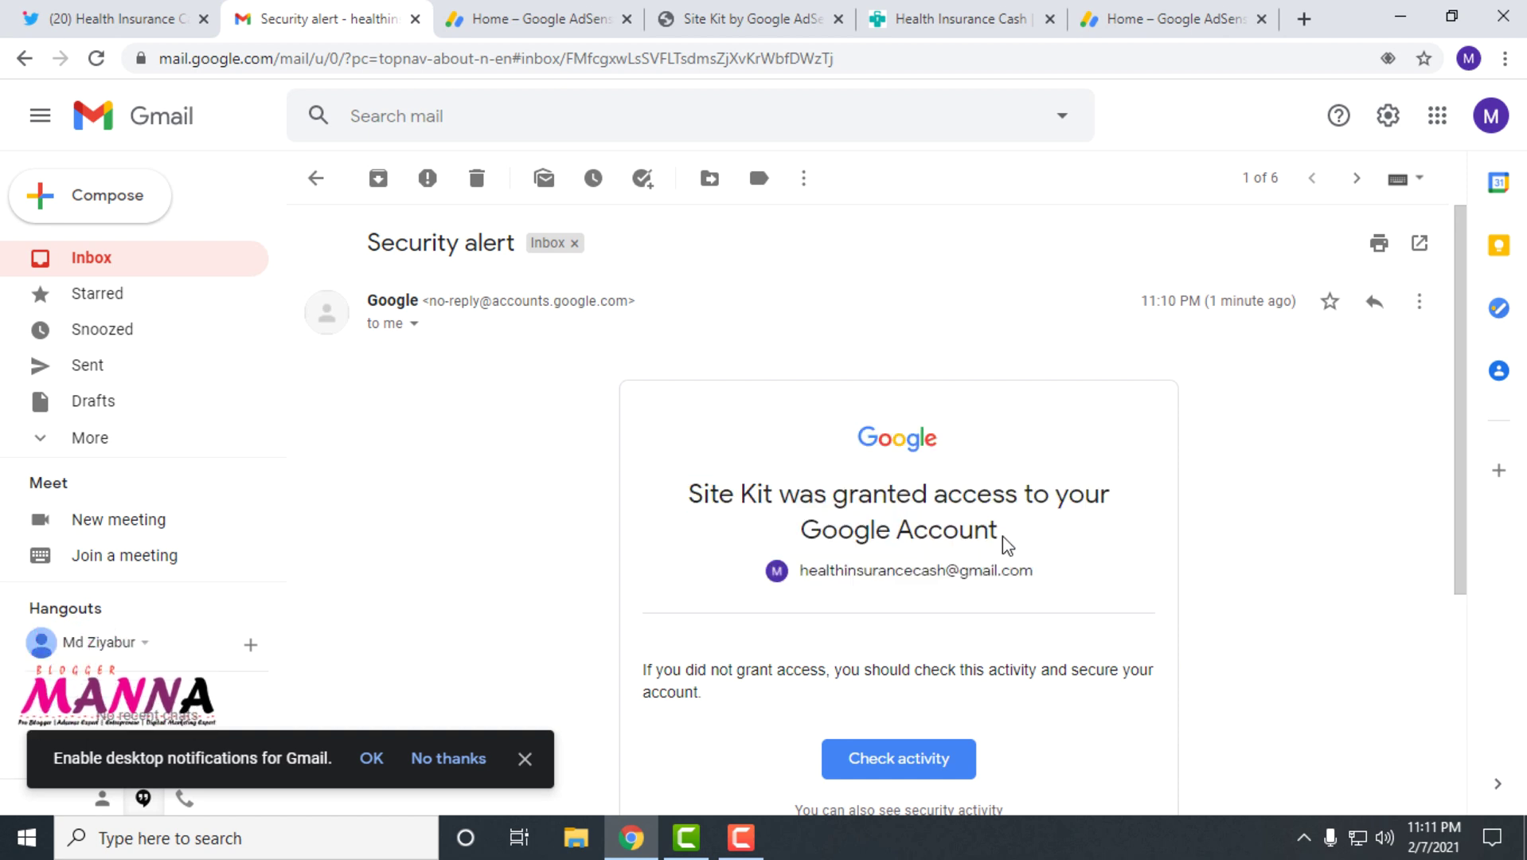
pyautogui.click(101, 263)
# Step: Expand the AdSense code on the AdSense home page and read the site review notice with its expected waiting time
pyautogui.click(549, 22)
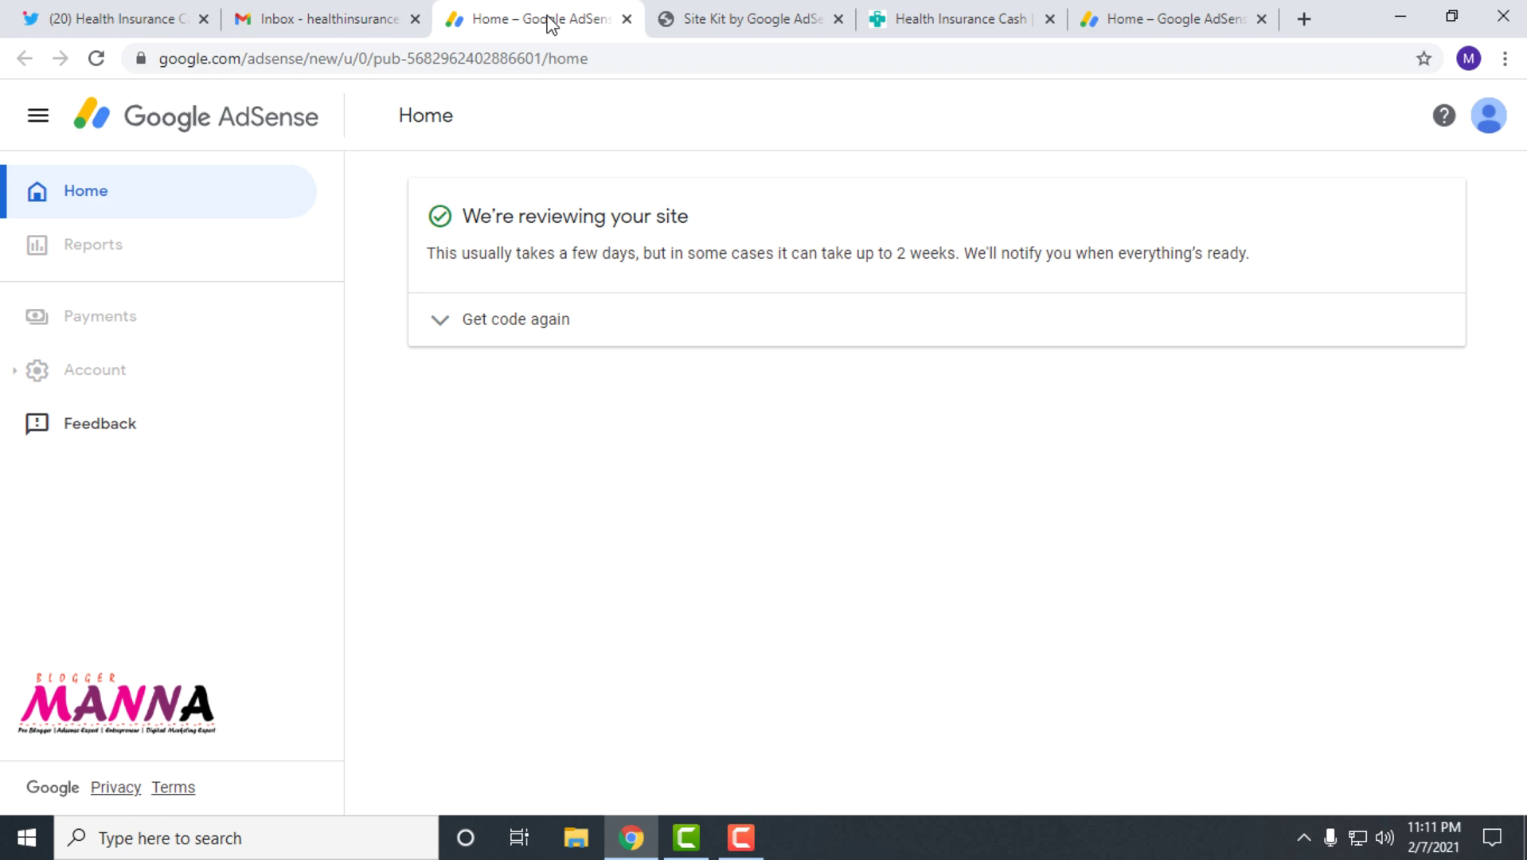
pyautogui.click(448, 320)
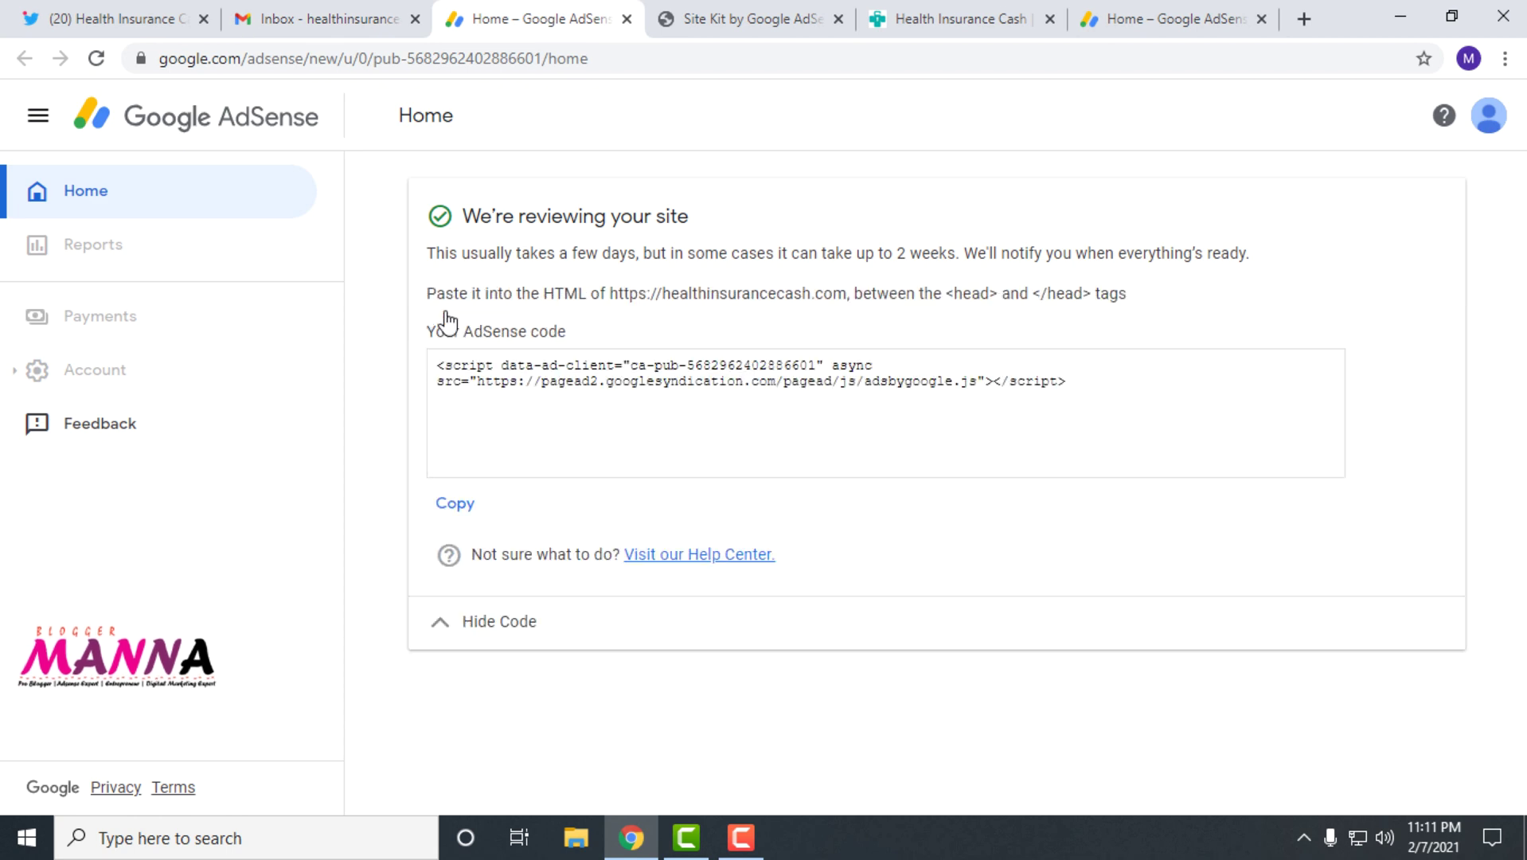
pyautogui.click(568, 259)
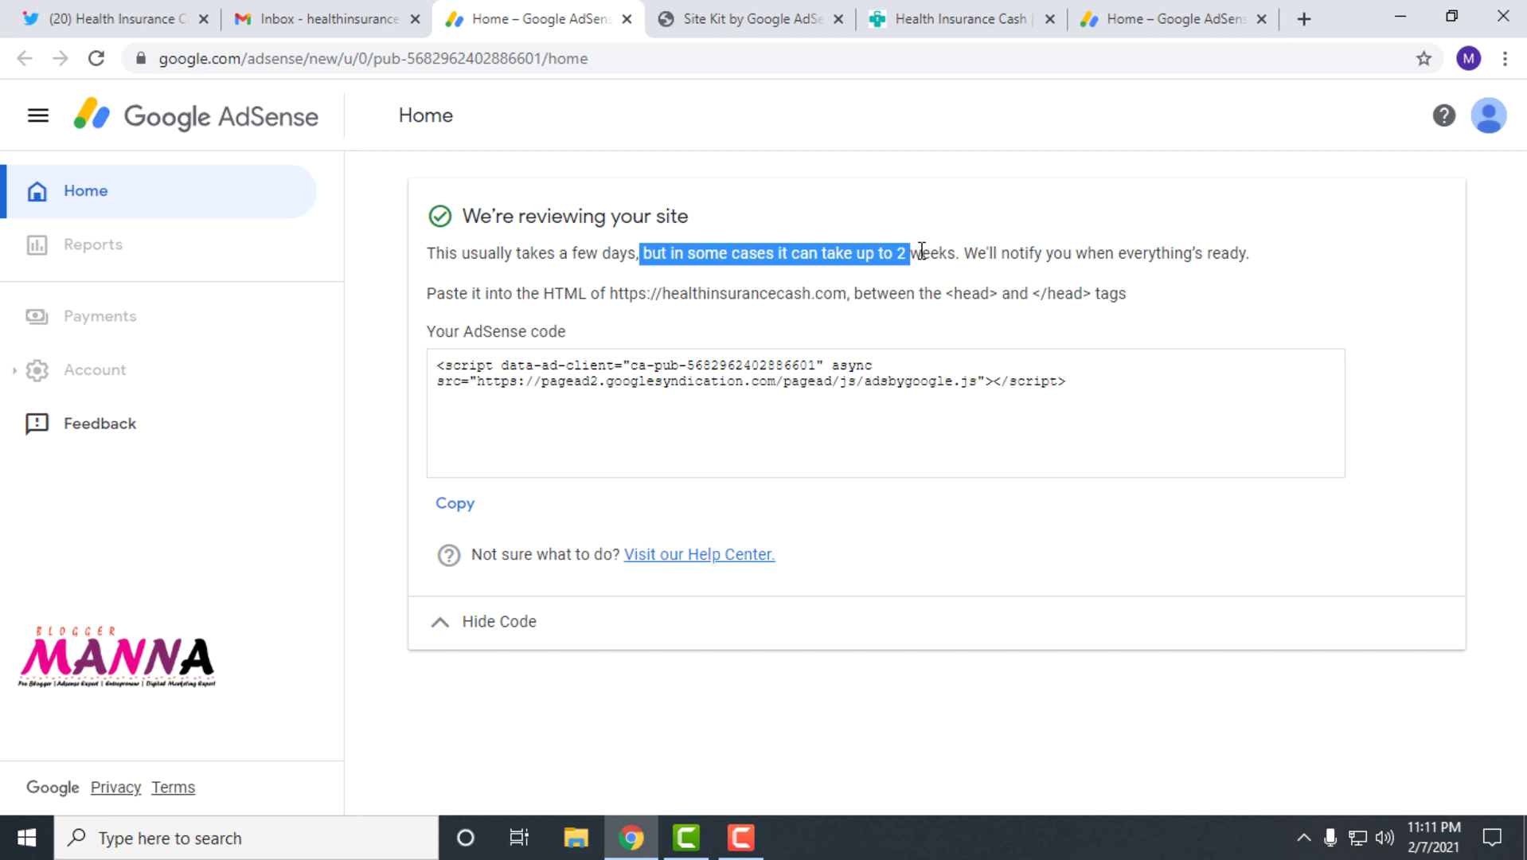
pyautogui.moveTo(920, 250); pyautogui.dragTo(1026, 250)
pyautogui.moveTo(1183, 288); pyautogui.dragTo(420, 219)
pyautogui.click(496, 269)
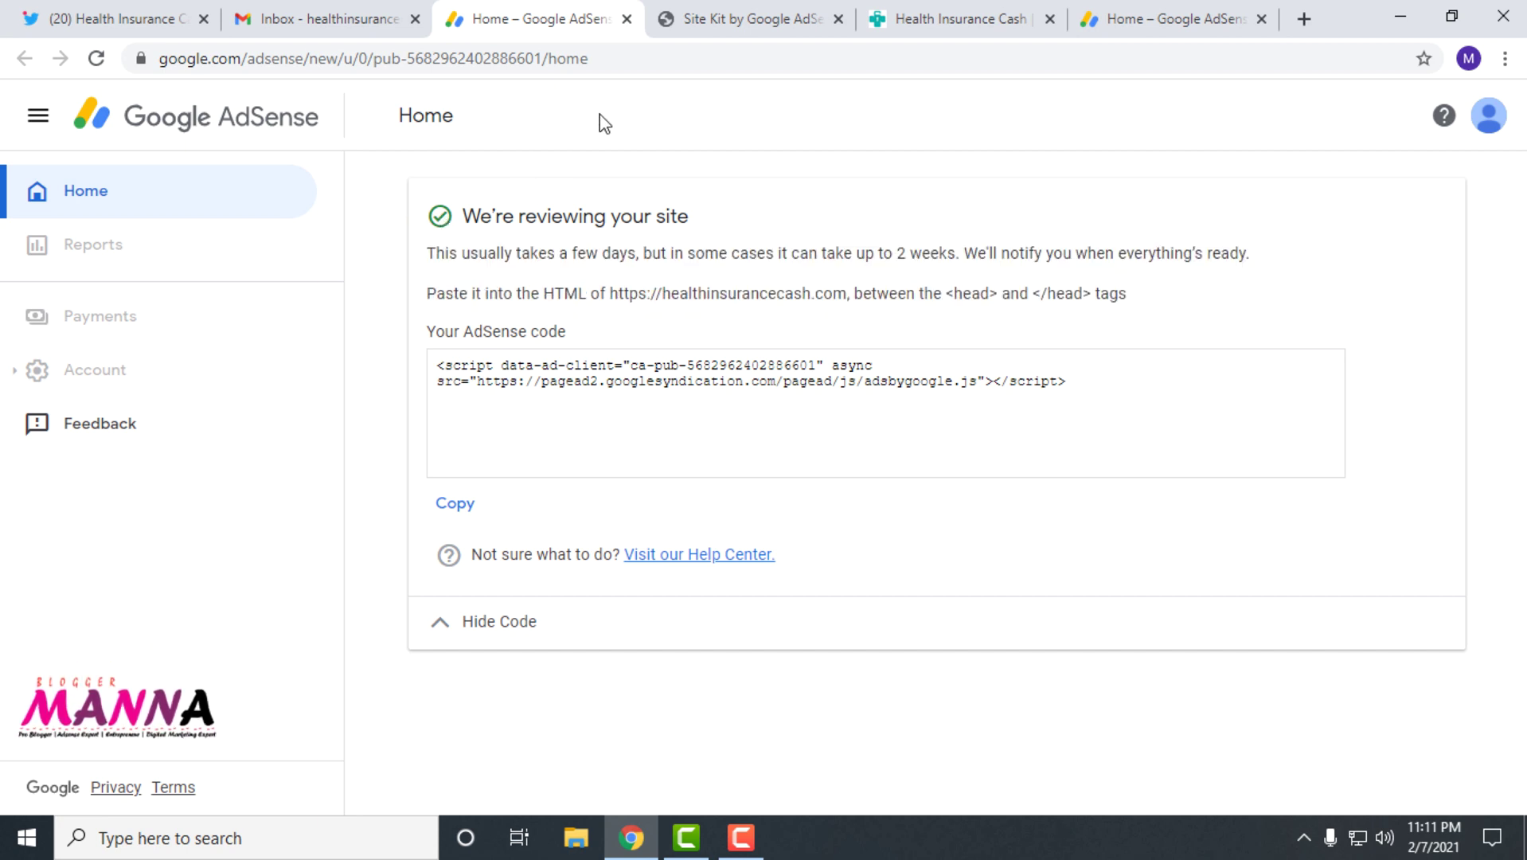
# Step: Look through the articles and sections on the live Health Insurance Cash home page, and return to the Gmail inbox
pyautogui.click(937, 26)
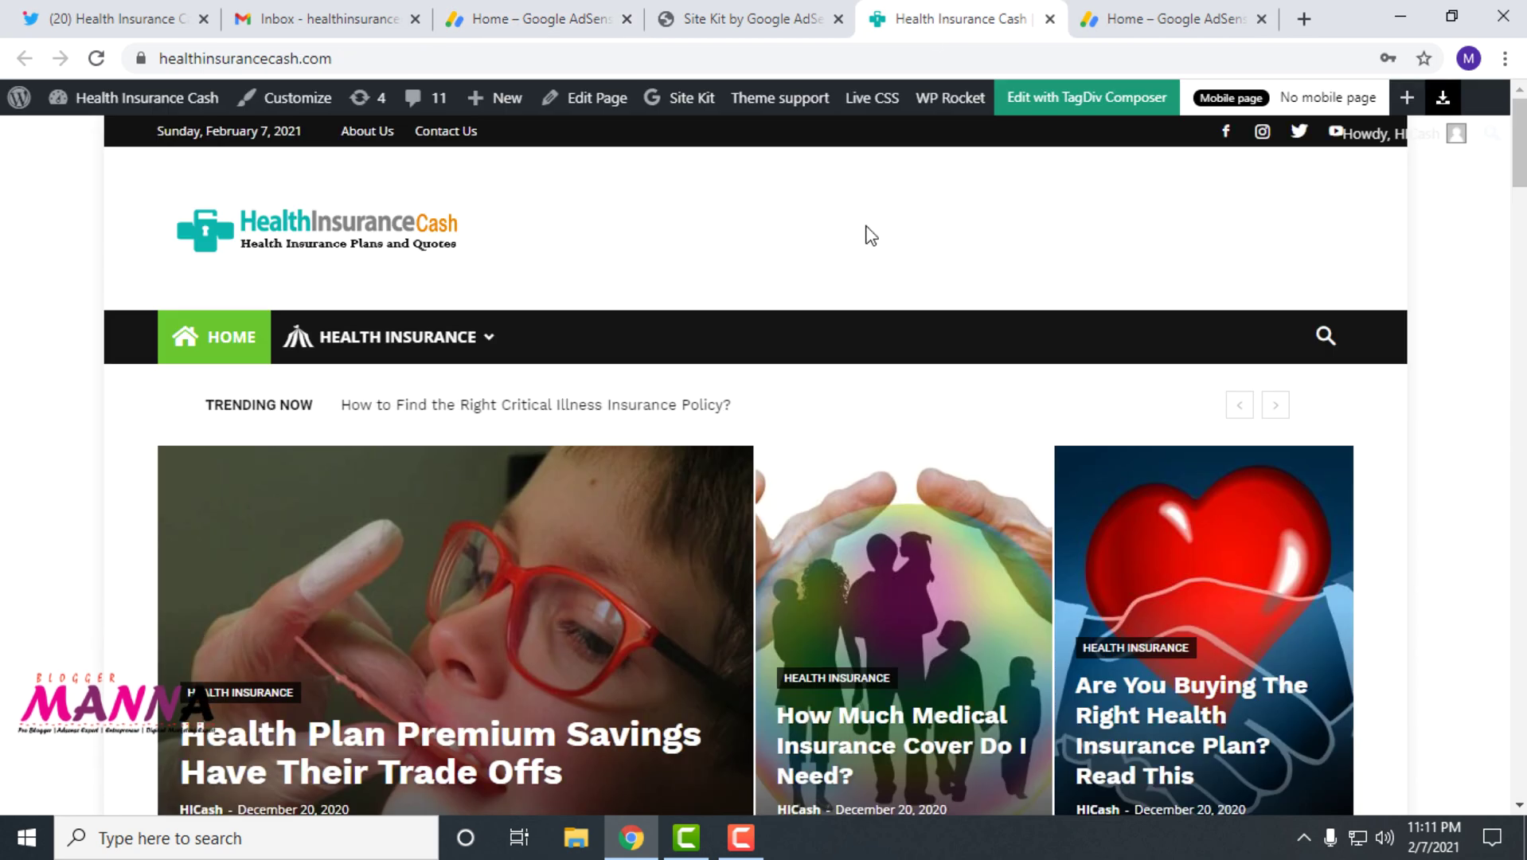
pyautogui.scroll(-15, 947, 422)
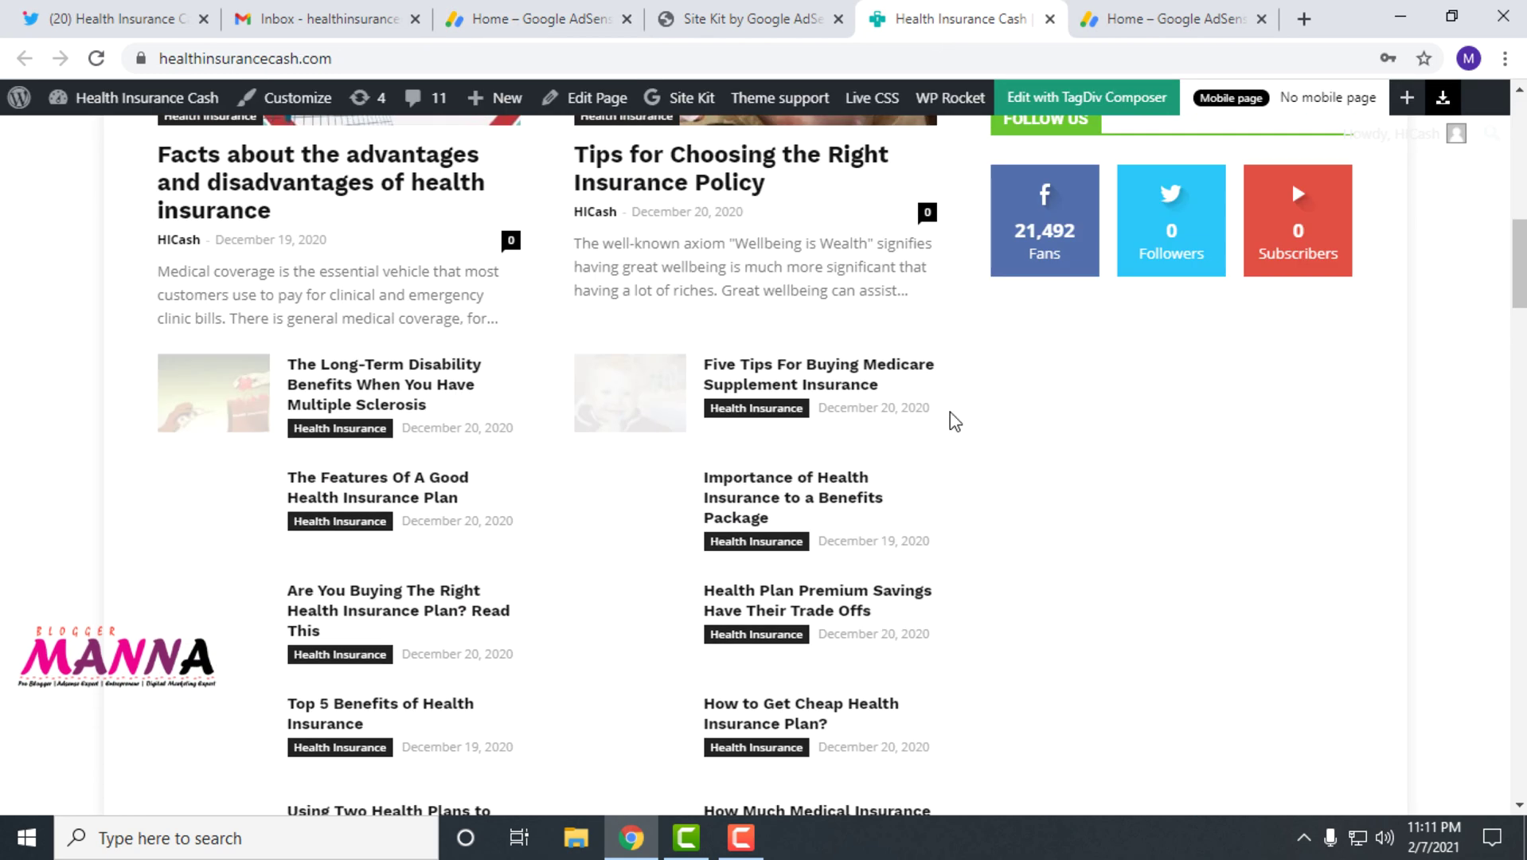
pyautogui.scroll(15, 945, 417)
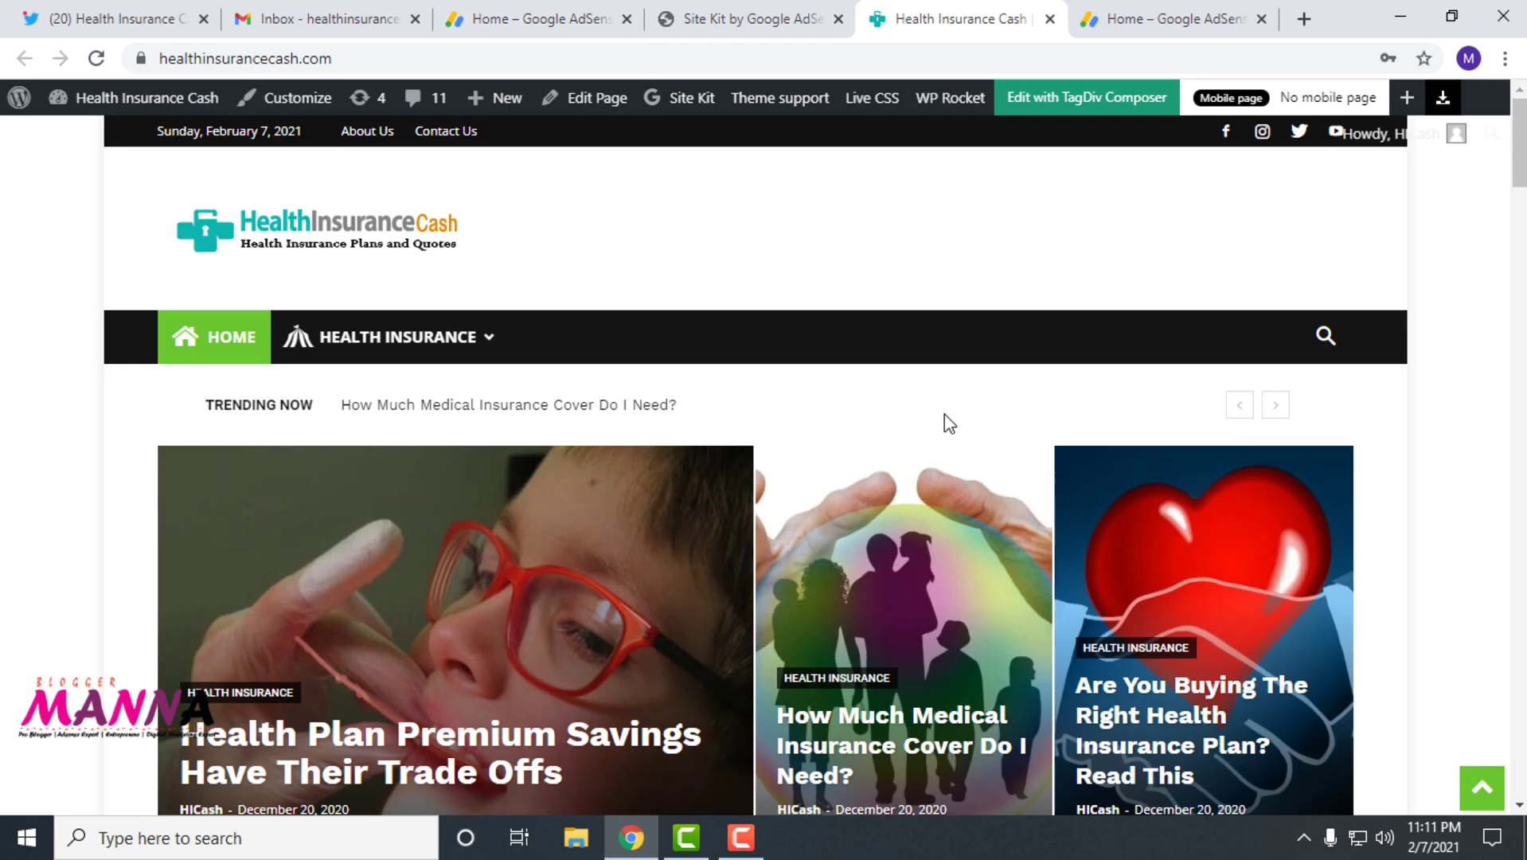
pyautogui.scroll(-4, 945, 417)
pyautogui.scroll(-10, 946, 420)
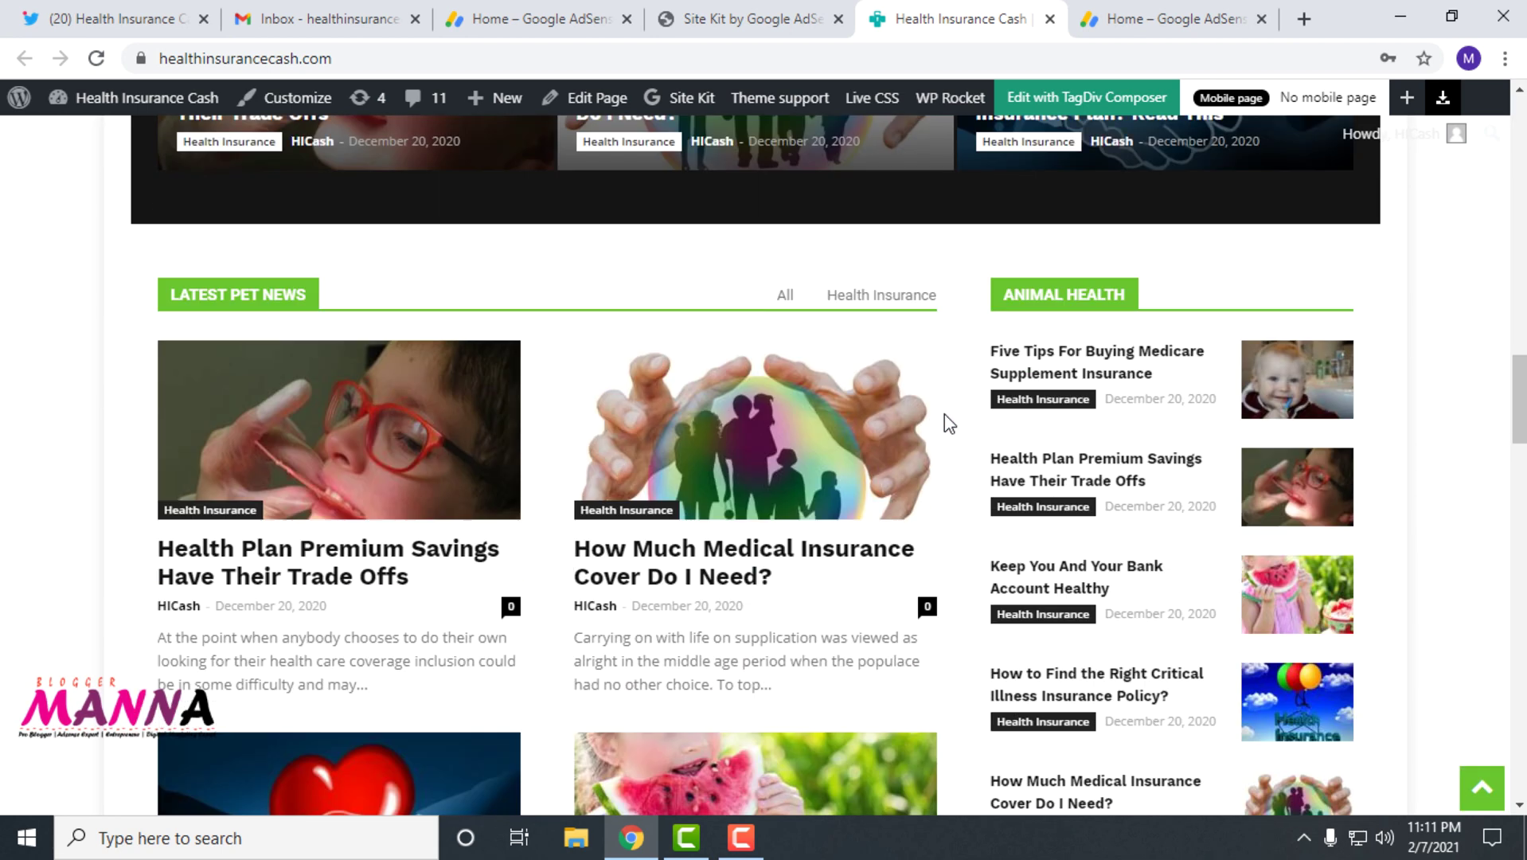
pyautogui.scroll(-10, 943, 413)
pyautogui.scroll(7, 943, 412)
pyautogui.scroll(5, 939, 402)
pyautogui.scroll(-2, 936, 395)
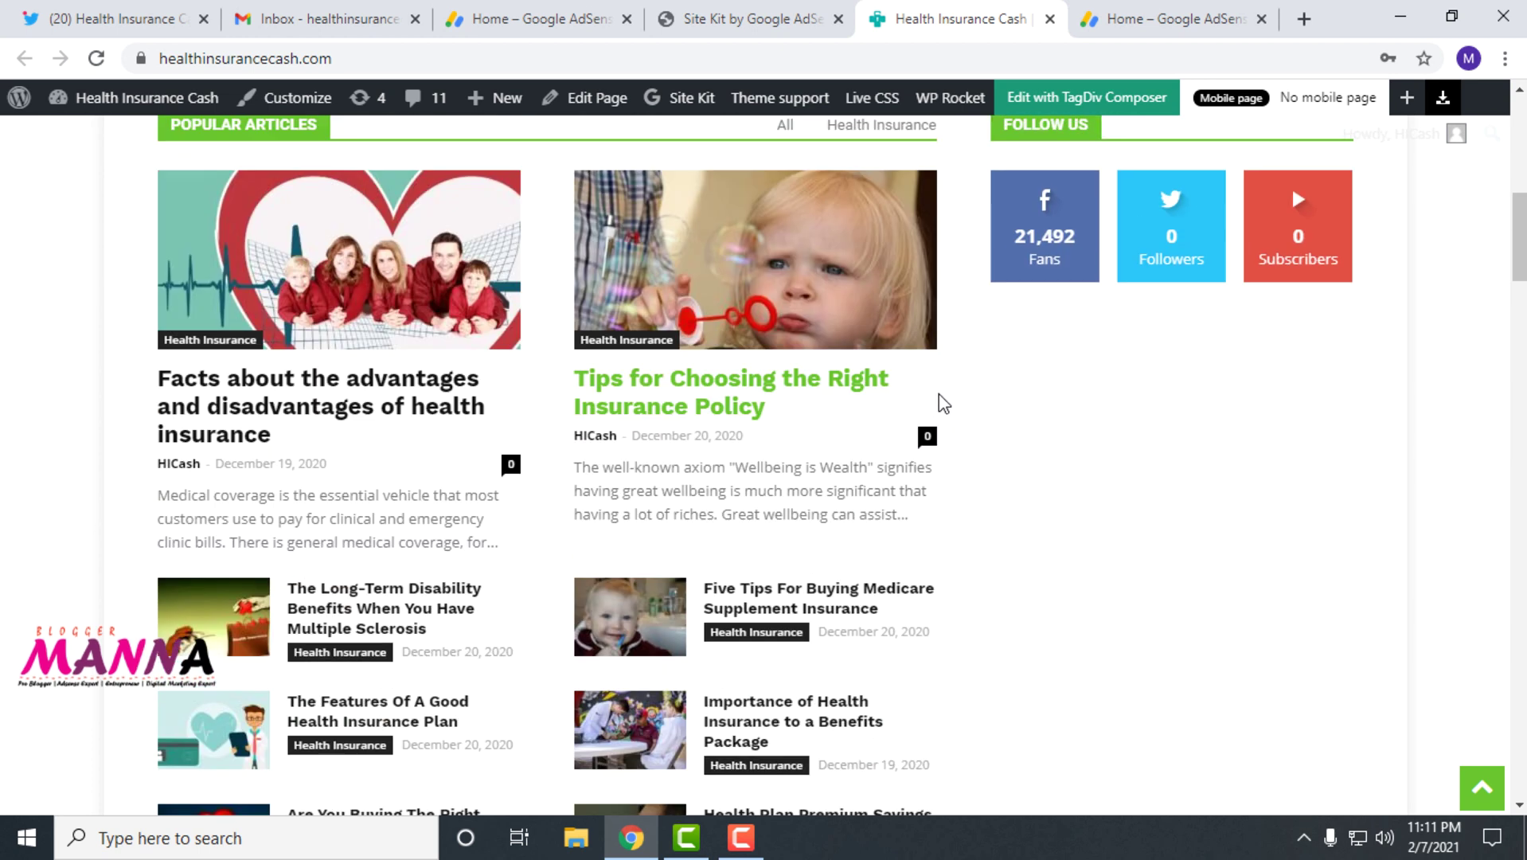
pyautogui.scroll(5, 851, 446)
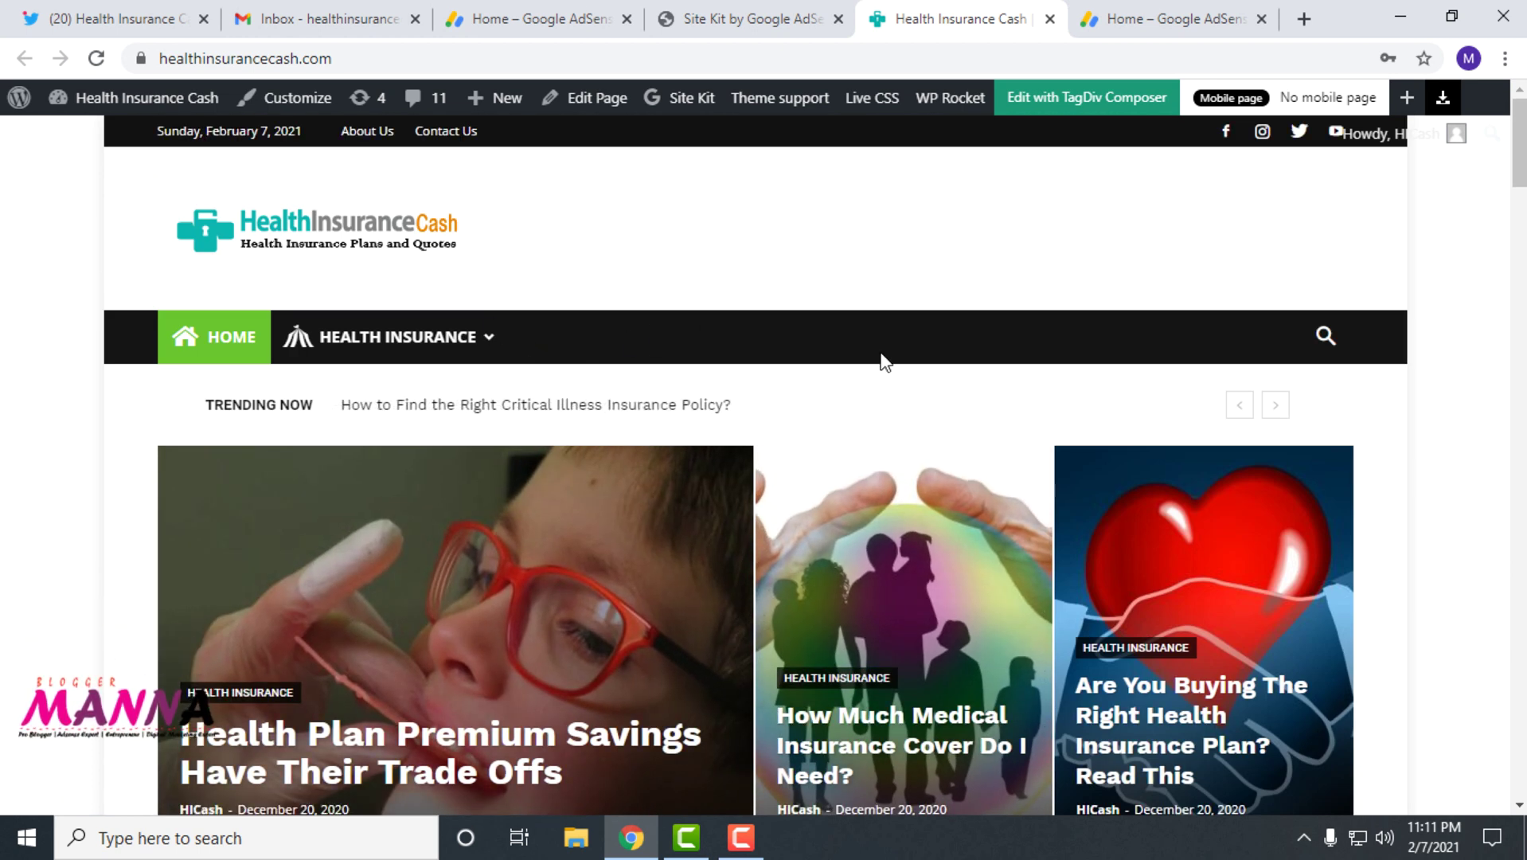
pyautogui.scroll(-5, 884, 362)
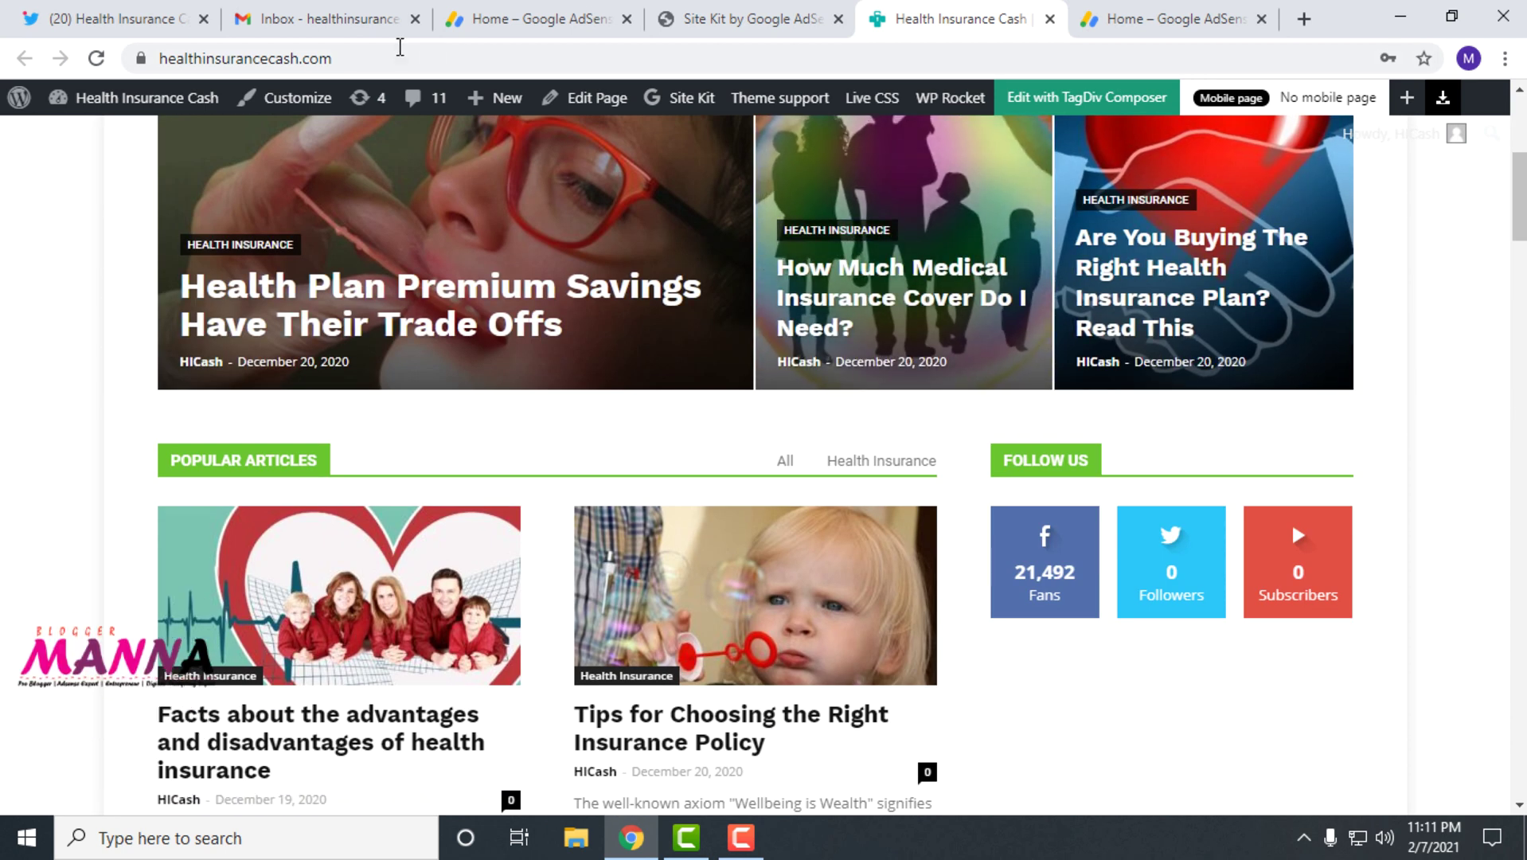
pyautogui.click(509, 20)
pyautogui.click(330, 19)
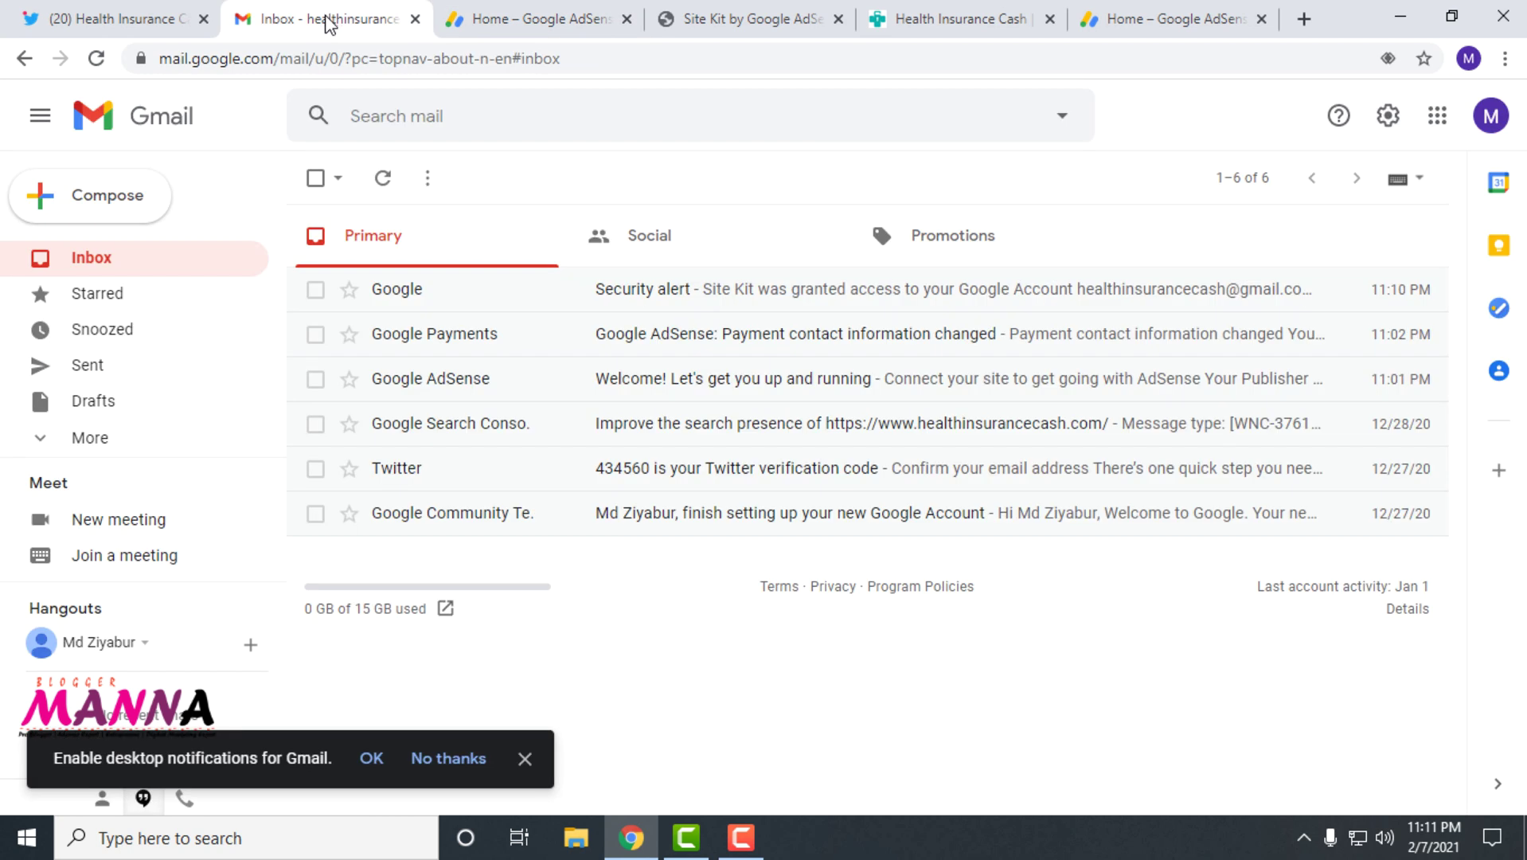